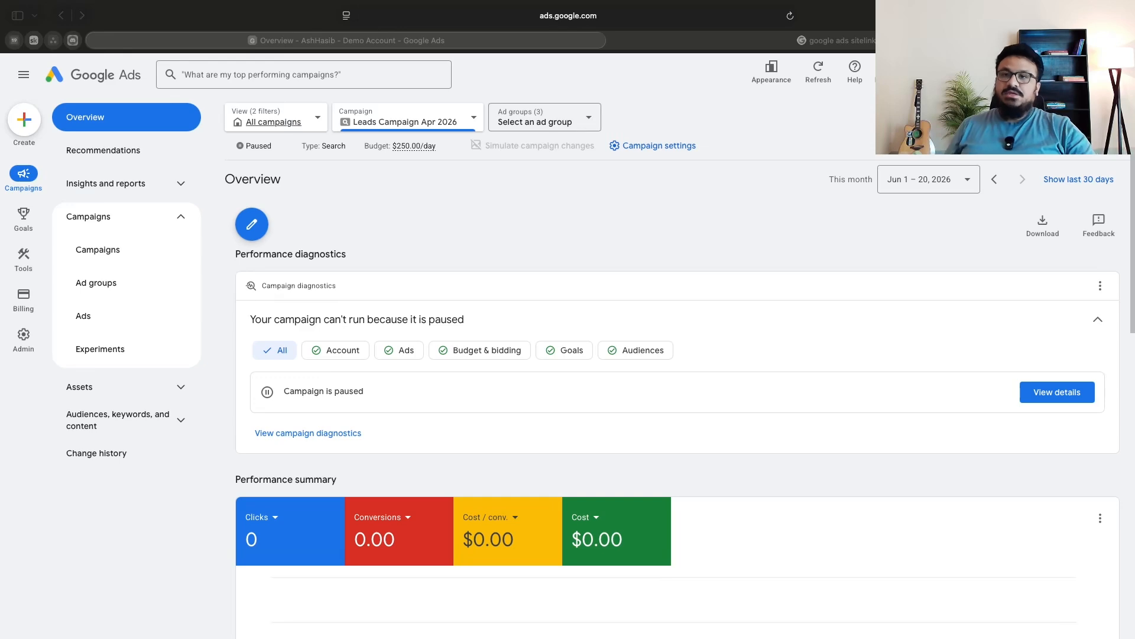
Examine the sitelink examples from Portent, bmon.co.uk, Semrush and The Media Captain in the Google image results
{"action": "left_click", "coordinate": [839, 40]}
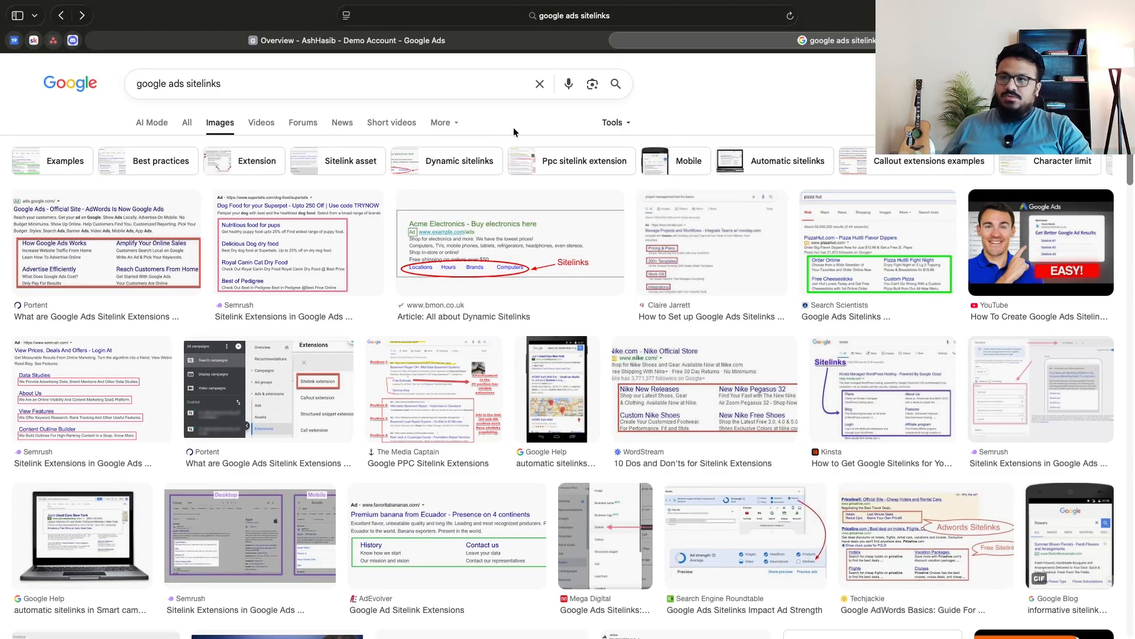
{"action": "left_click", "coordinate": [129, 241]}
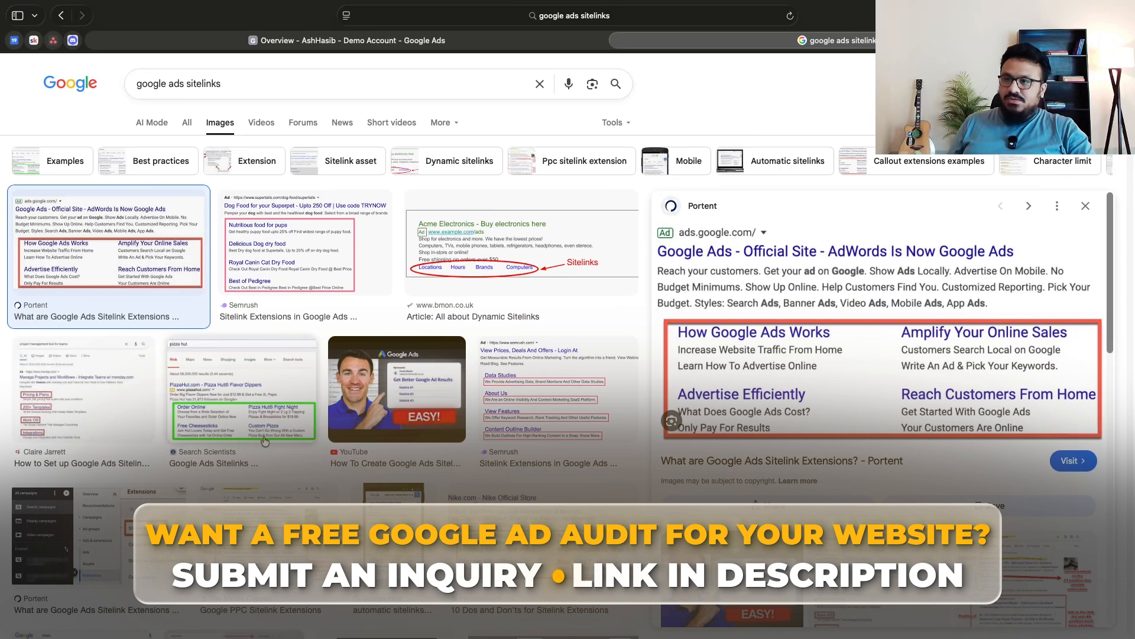
{"action": "left_click", "coordinate": [532, 257]}
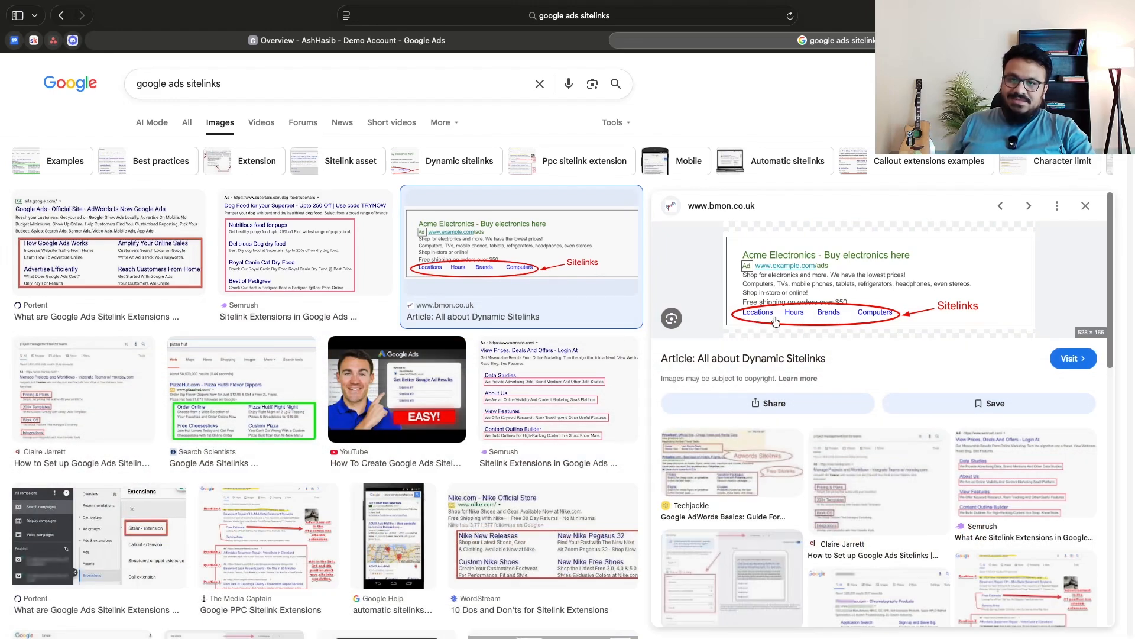
{"action": "key", "text": "Left"}
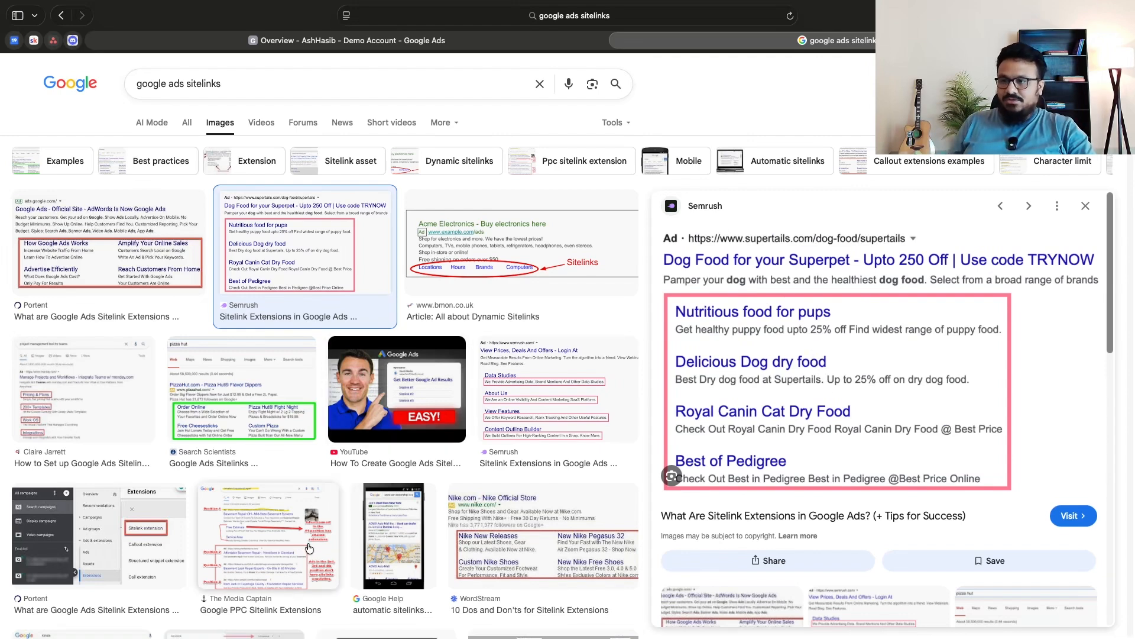
{"action": "left_click", "coordinate": [267, 547]}
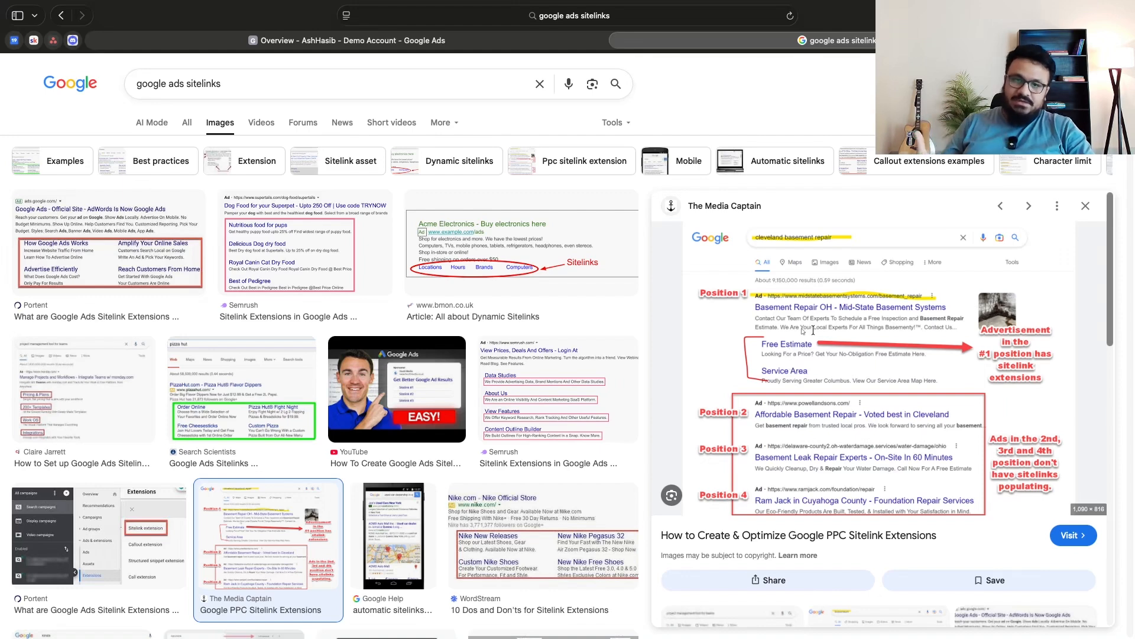
Switch back to Google Ads and review the ads and keywords of the "plumbers near me" ad group, widening the Keyword column
{"action": "key", "text": "super+Tab"}
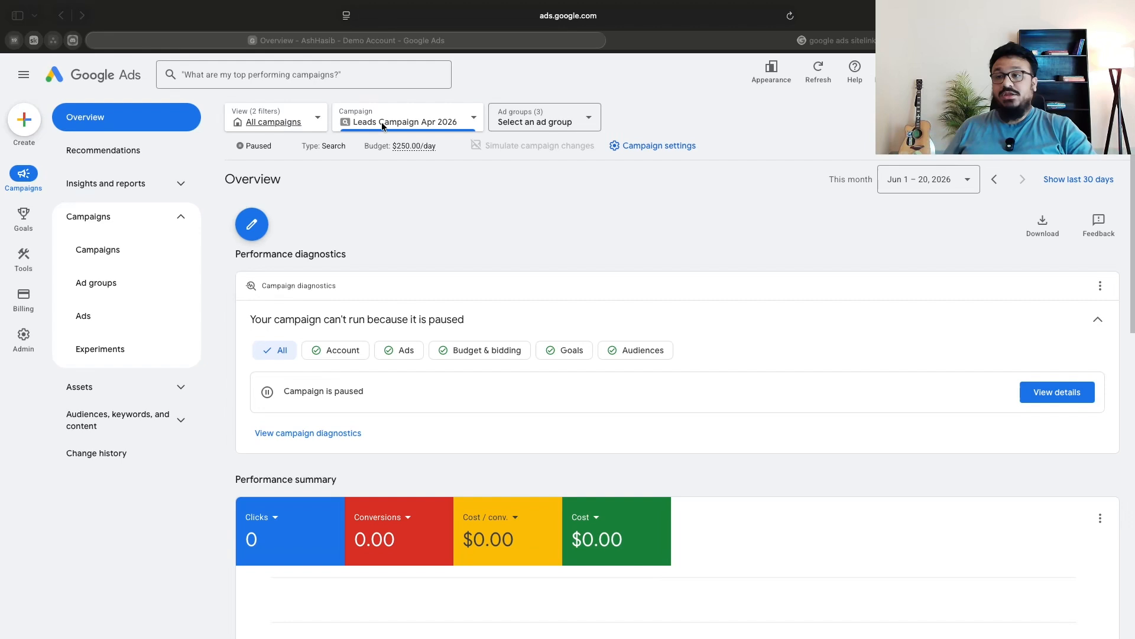
{"action": "left_click", "coordinate": [112, 292]}
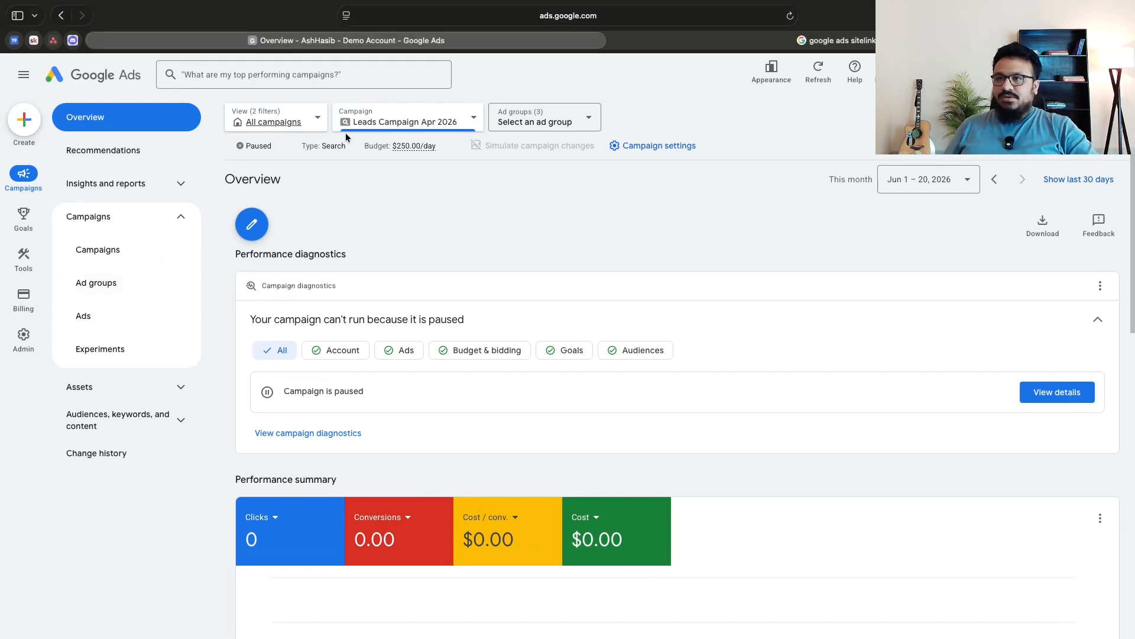
{"action": "left_click", "coordinate": [129, 284]}
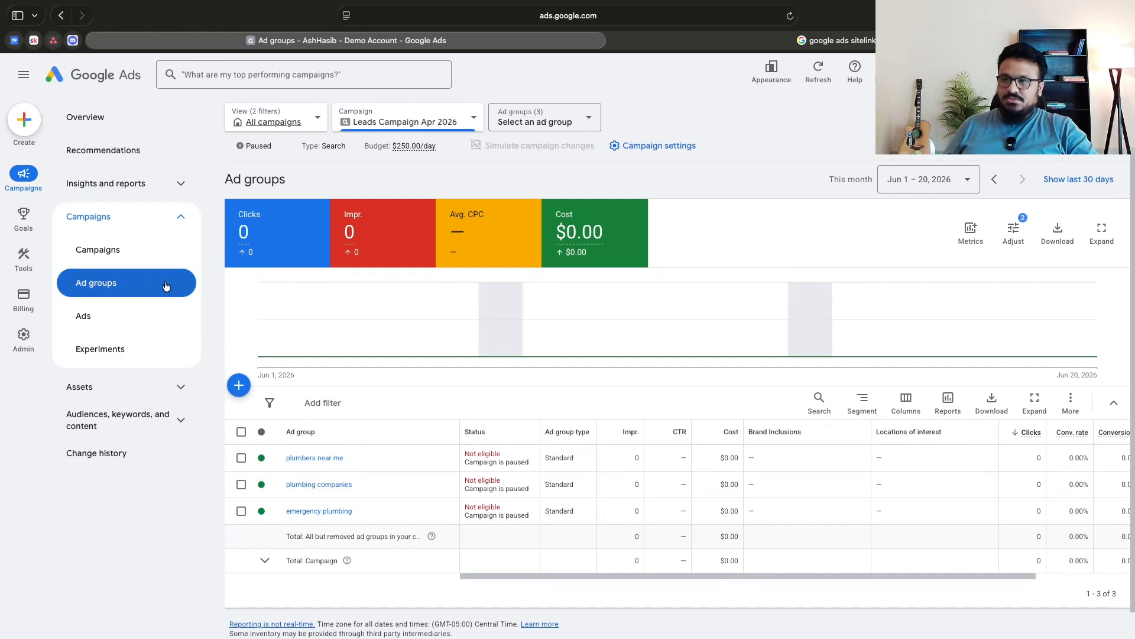
{"action": "left_click", "coordinate": [304, 458]}
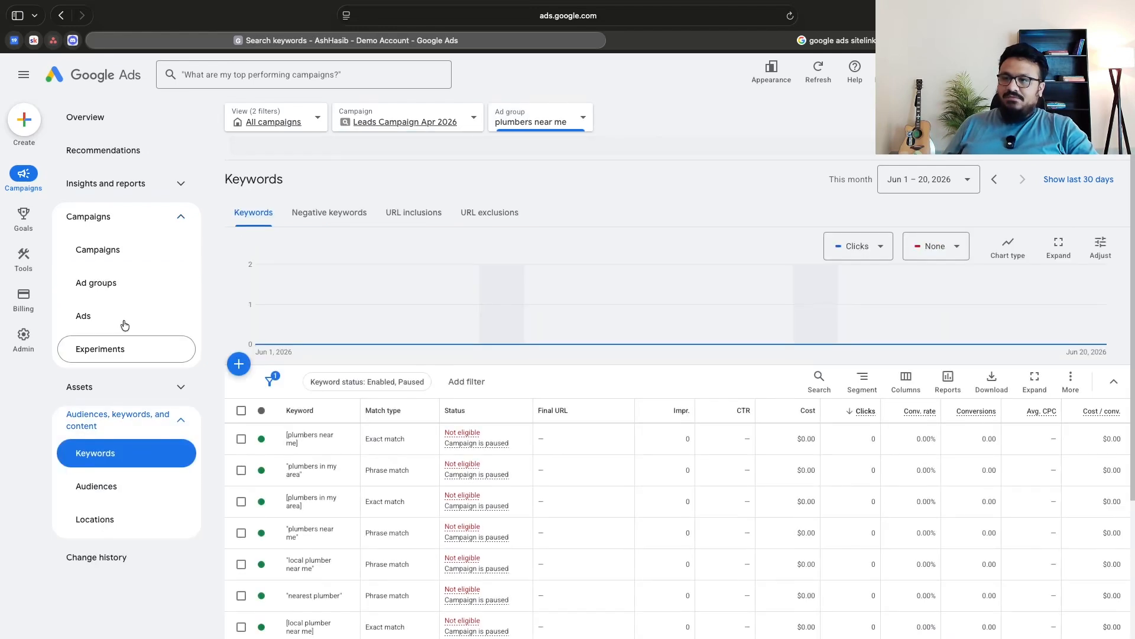
{"action": "left_click", "coordinate": [85, 315]}
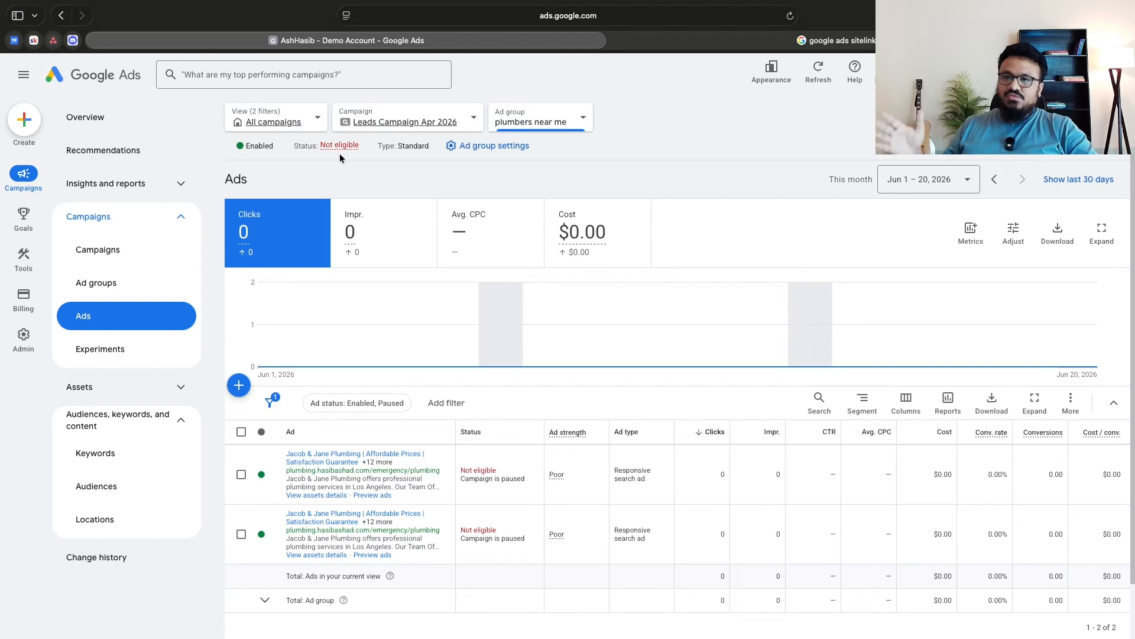
{"action": "left_click", "coordinate": [97, 454]}
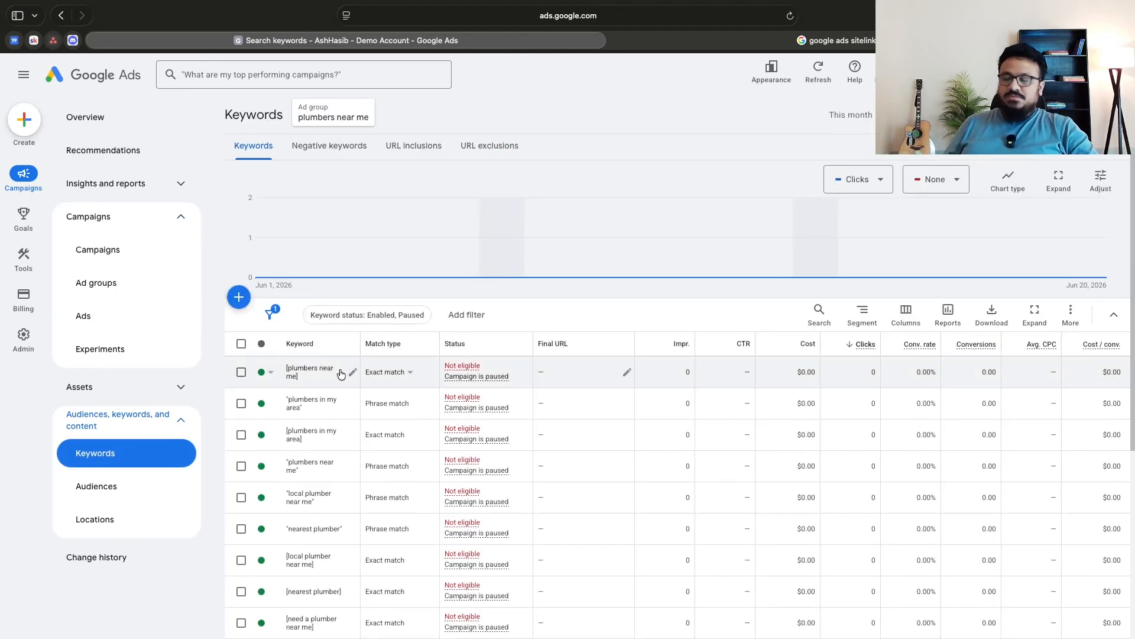
{"action": "left_click_drag", "start_coordinate": [361, 346], "coordinate": [385, 347]}
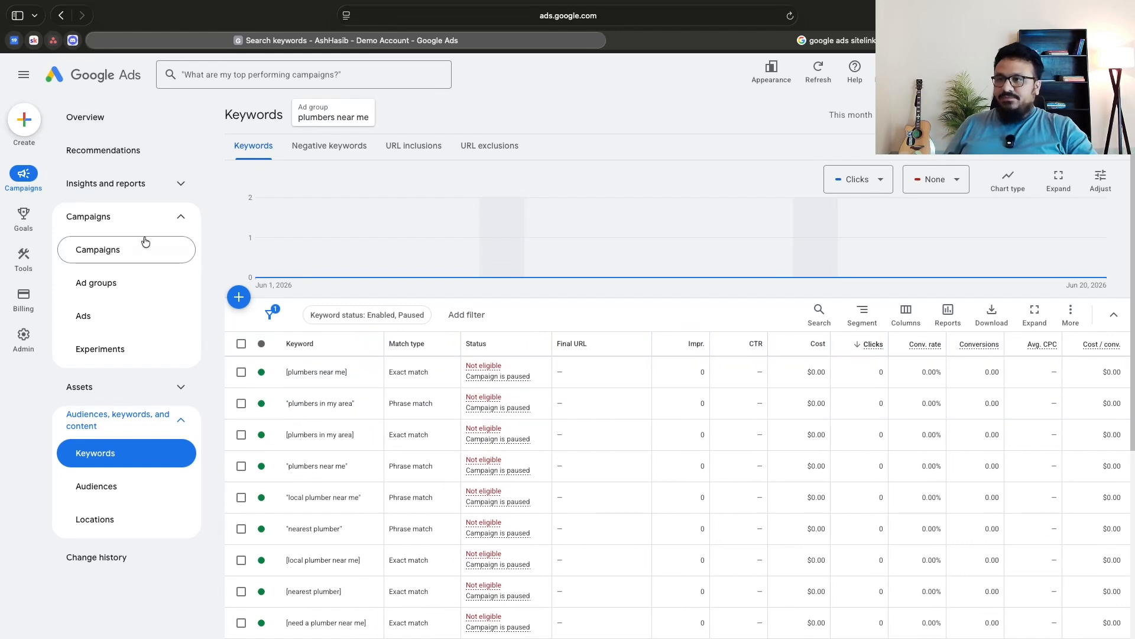
Return to the overview of Leads Campaign Apr 2026 and show its assets filtered to sitelinks
{"action": "left_click", "coordinate": [115, 120]}
{"action": "left_click", "coordinate": [421, 129]}
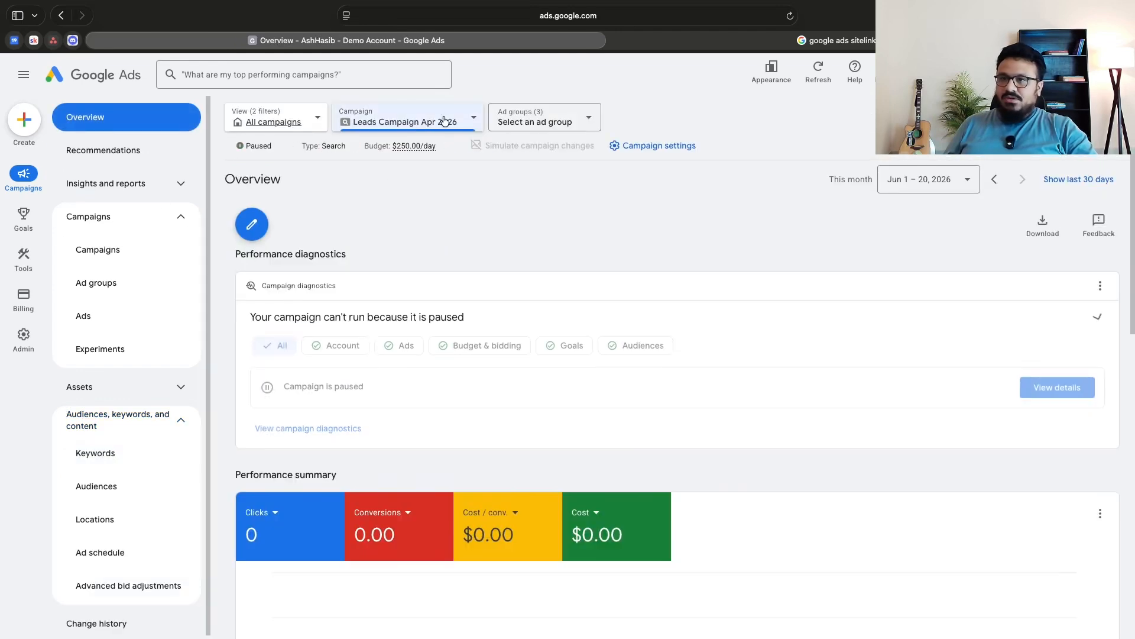
{"action": "left_click", "coordinate": [439, 129]}
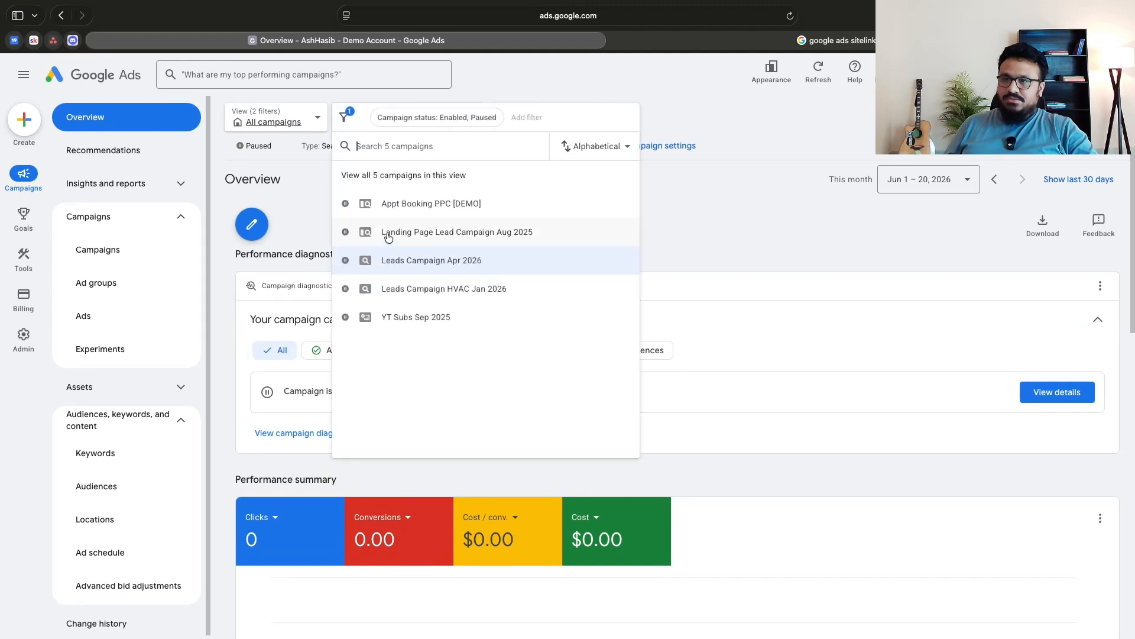
{"action": "left_click", "coordinate": [398, 261]}
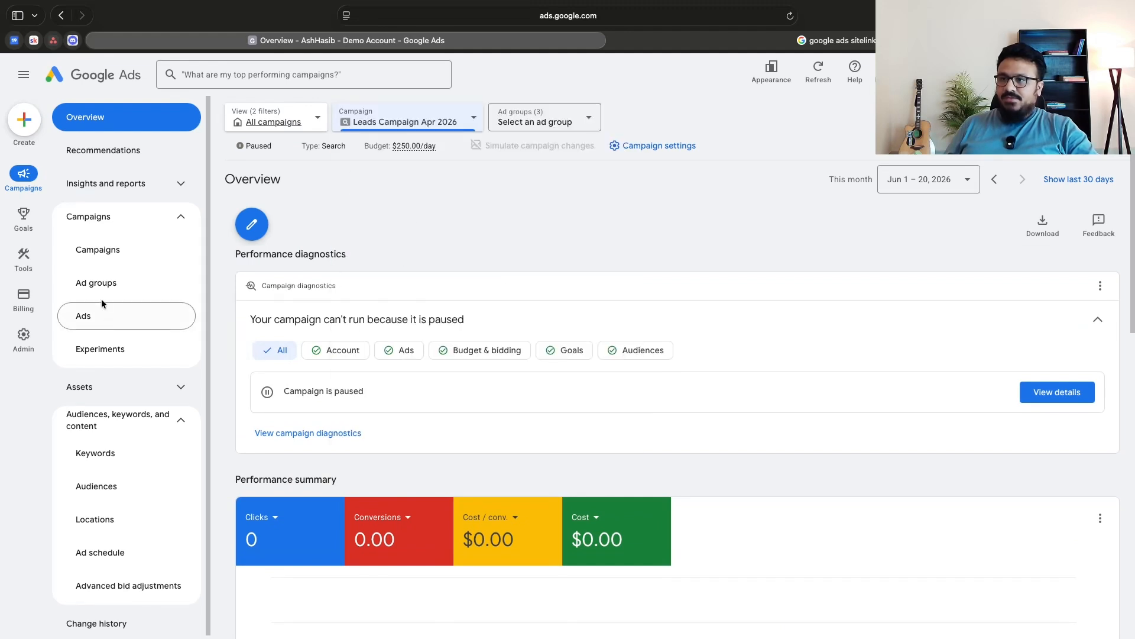
{"action": "left_click", "coordinate": [94, 386]}
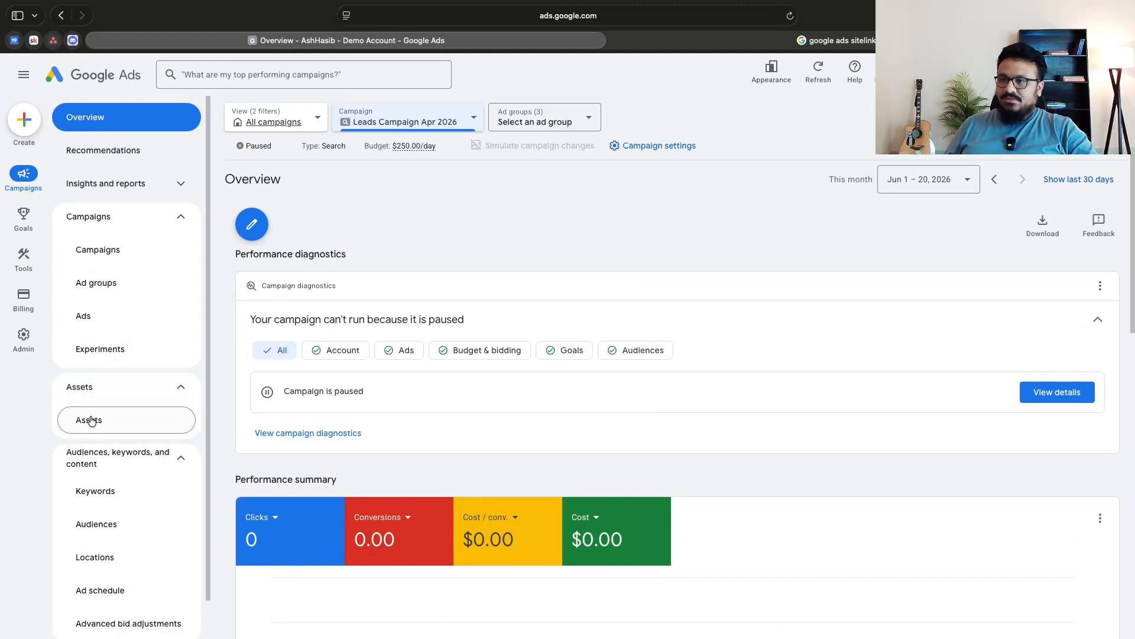
{"action": "left_click", "coordinate": [93, 420]}
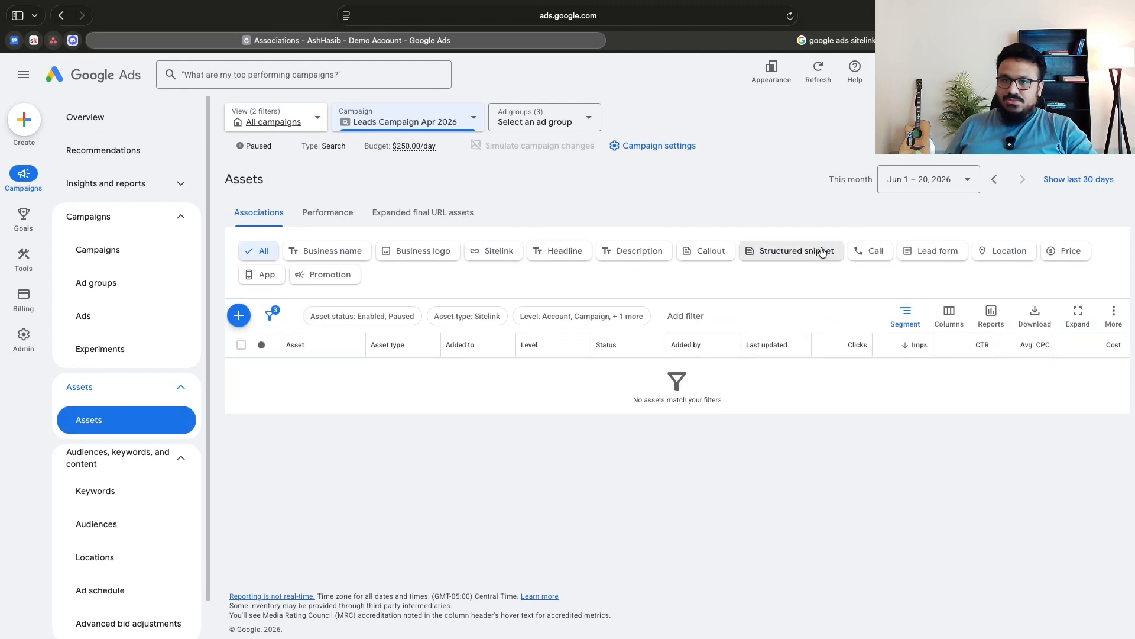
{"action": "left_click", "coordinate": [476, 262]}
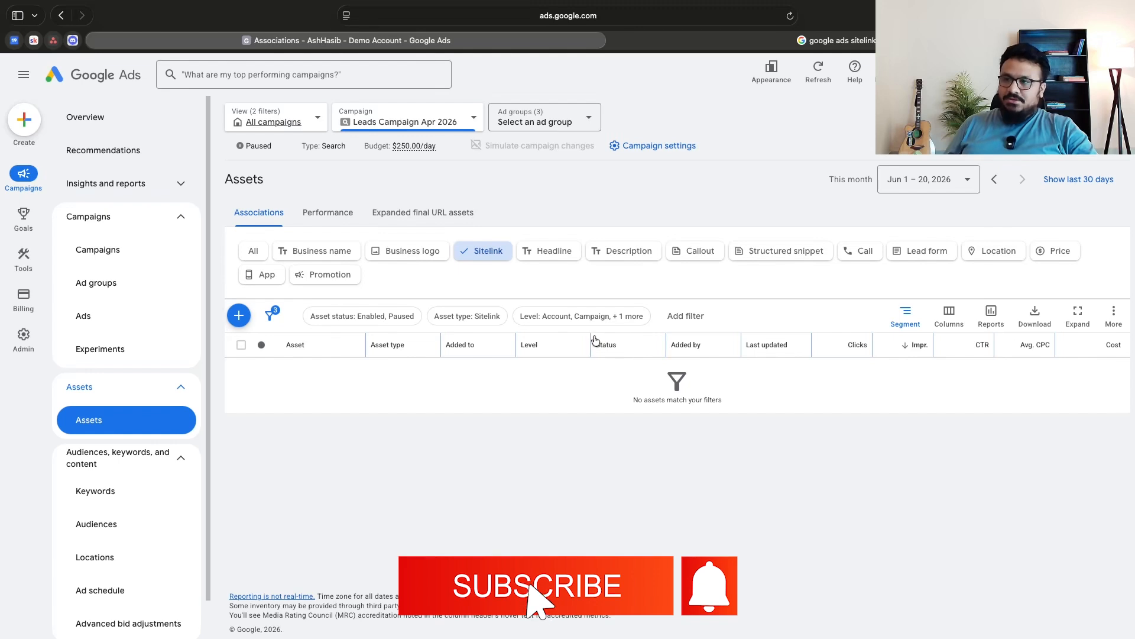
Open a "plumbing companies" ad from the campaign for editing and select its entire final URL
{"action": "left_click", "coordinate": [95, 315]}
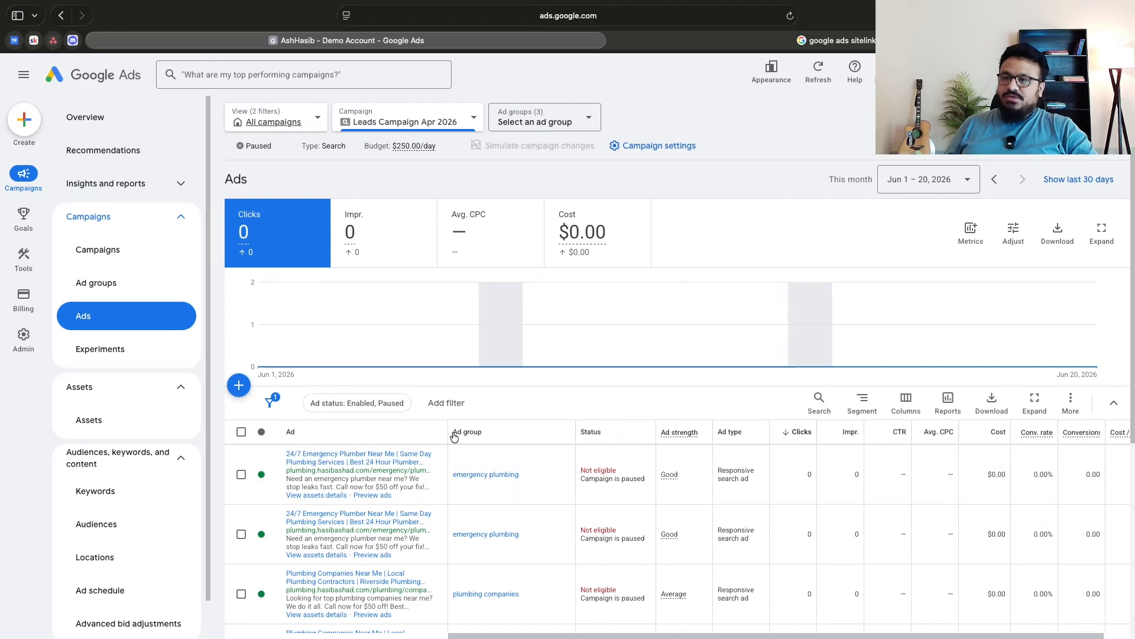
{"action": "scroll", "coordinate": [440, 437], "scroll_direction": "down", "scroll_amount": 5}
{"action": "left_click", "coordinate": [442, 374]}
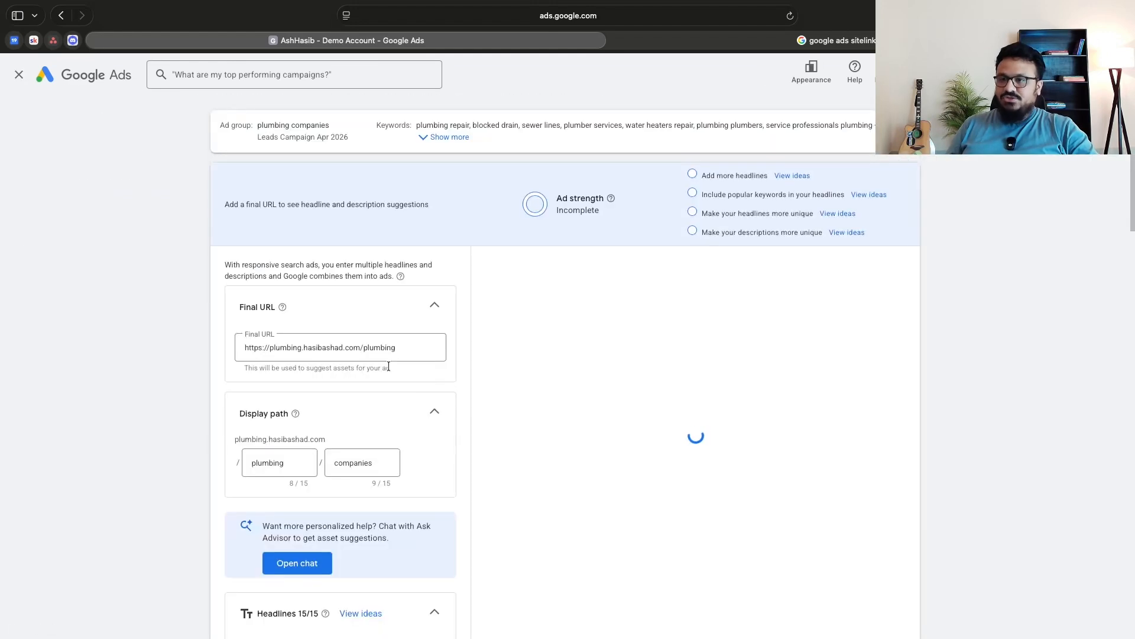
{"action": "left_click", "coordinate": [389, 367]}
{"action": "key", "text": "super+a"}
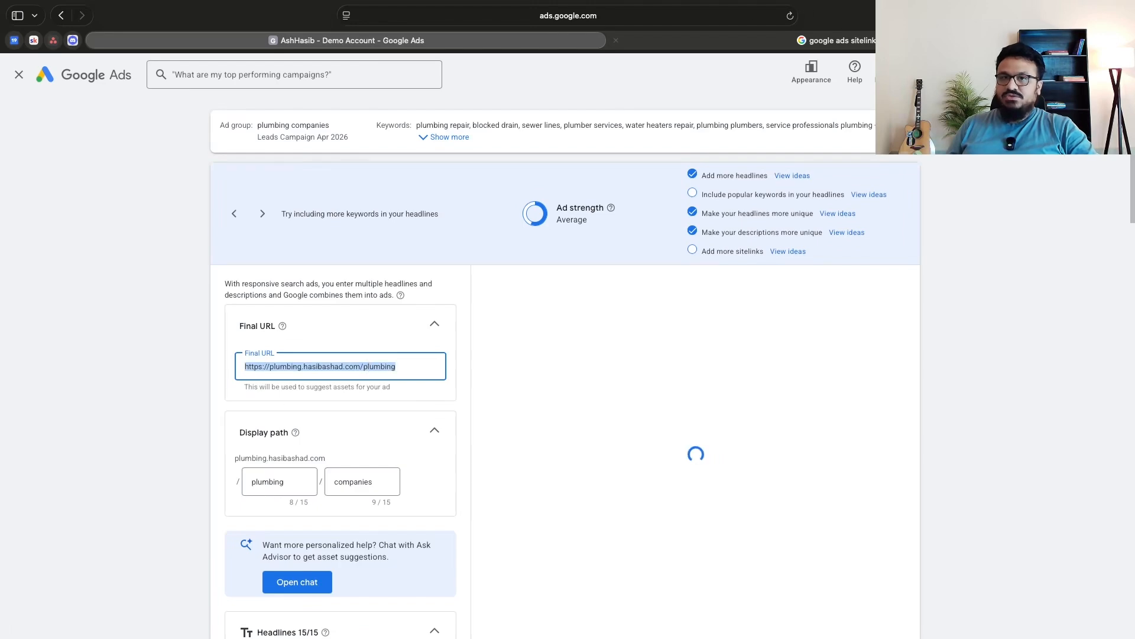
Look over the plumbing landing page behind the ad's final URL, and leave the ad editor without changes
{"action": "left_click", "coordinate": [893, 41]}
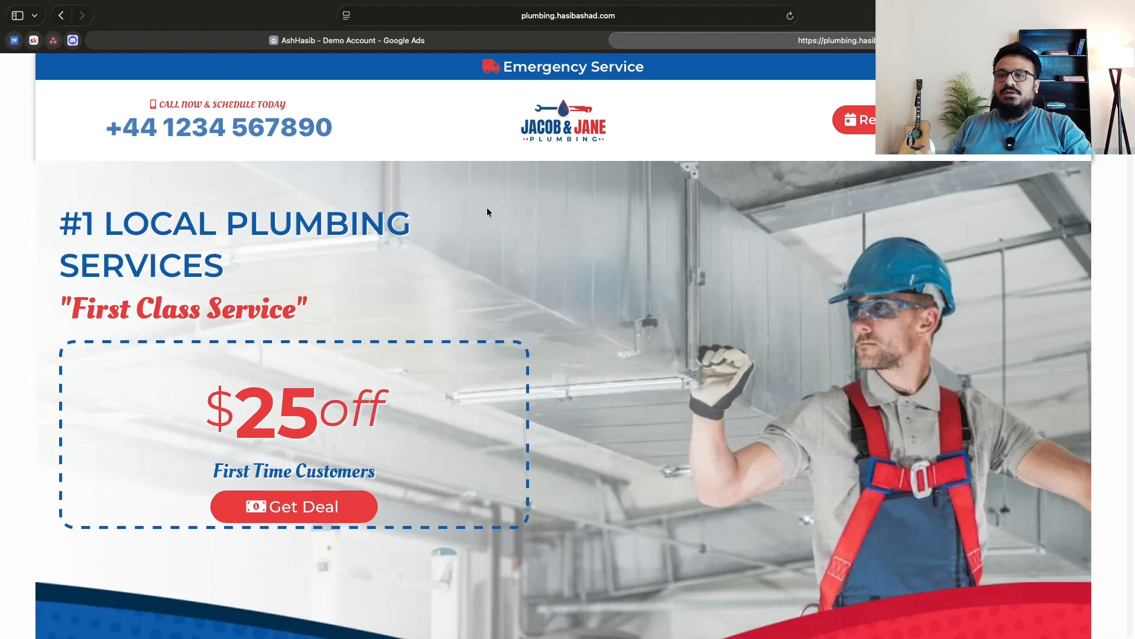
{"action": "scroll", "coordinate": [490, 303], "scroll_direction": "down", "scroll_amount": 10}
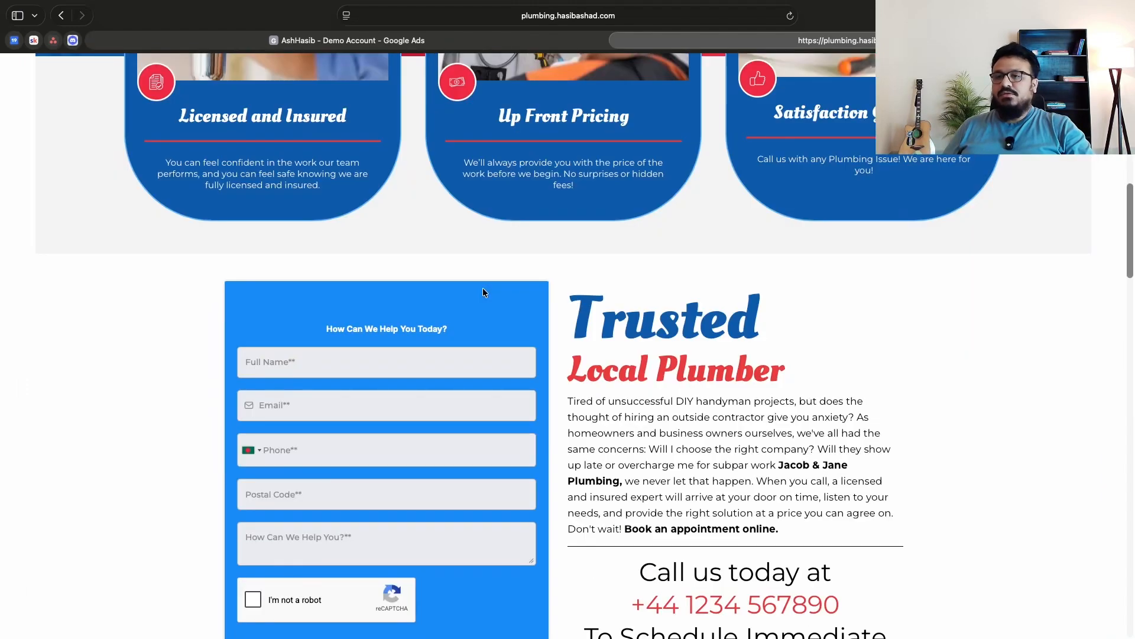
{"action": "scroll", "coordinate": [483, 289], "scroll_direction": "up", "scroll_amount": 10}
{"action": "scroll", "coordinate": [483, 289], "scroll_direction": "up", "scroll_amount": 2}
{"action": "left_click", "coordinate": [453, 50]}
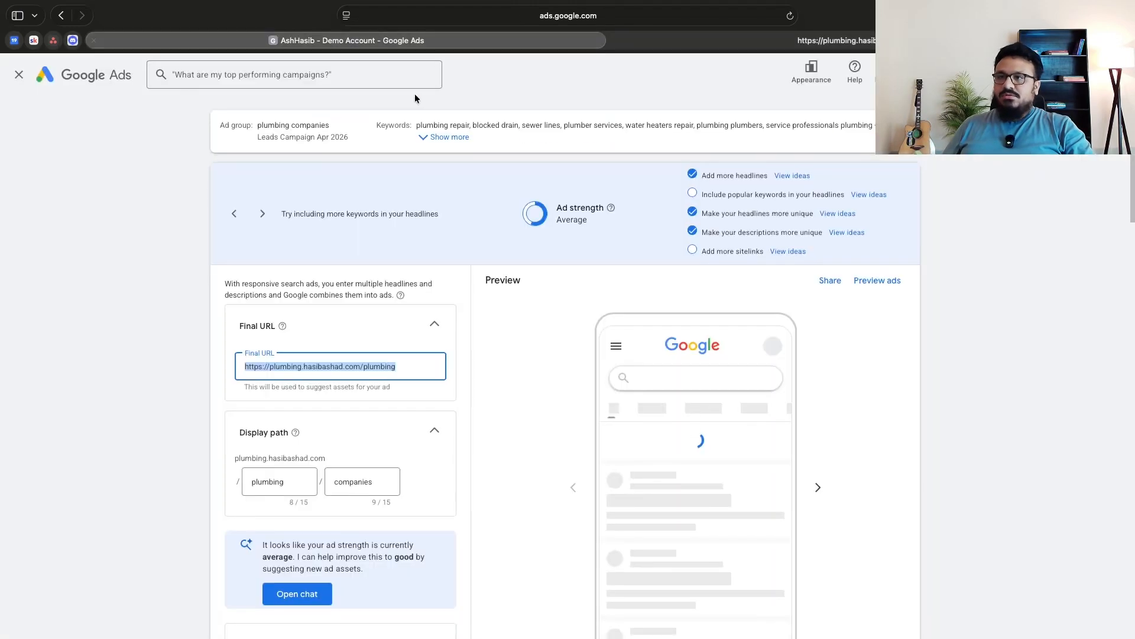
{"action": "left_click", "coordinate": [24, 76]}
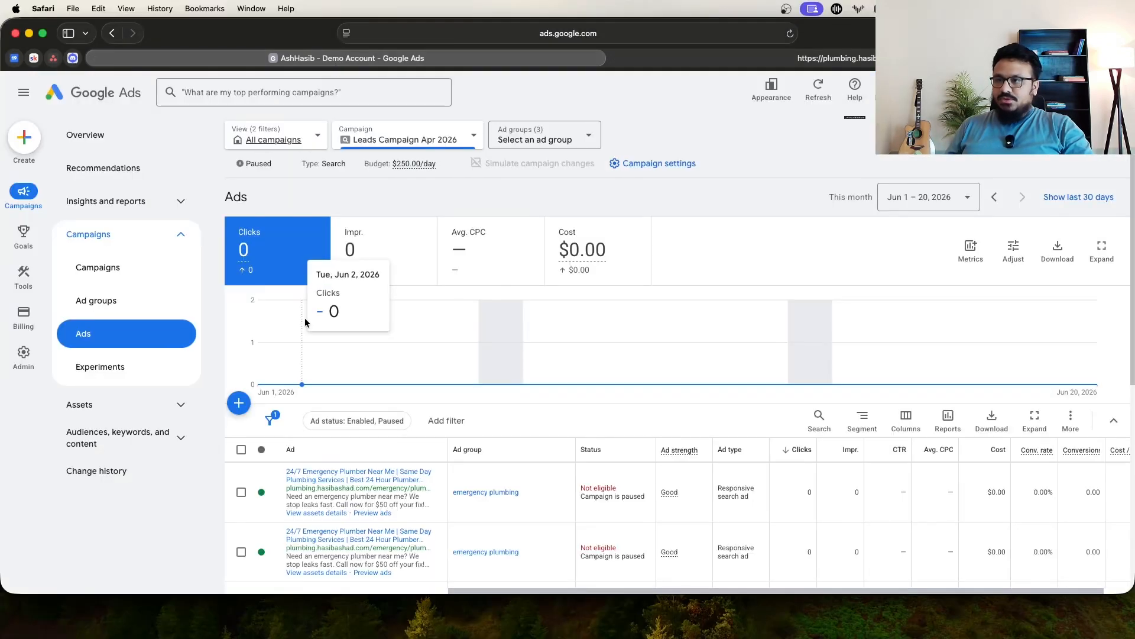
Show the assets of Leads Campaign Apr 2026 again, filtered to the Sitelink type
{"action": "left_click", "coordinate": [79, 404]}
{"action": "left_click", "coordinate": [89, 438]}
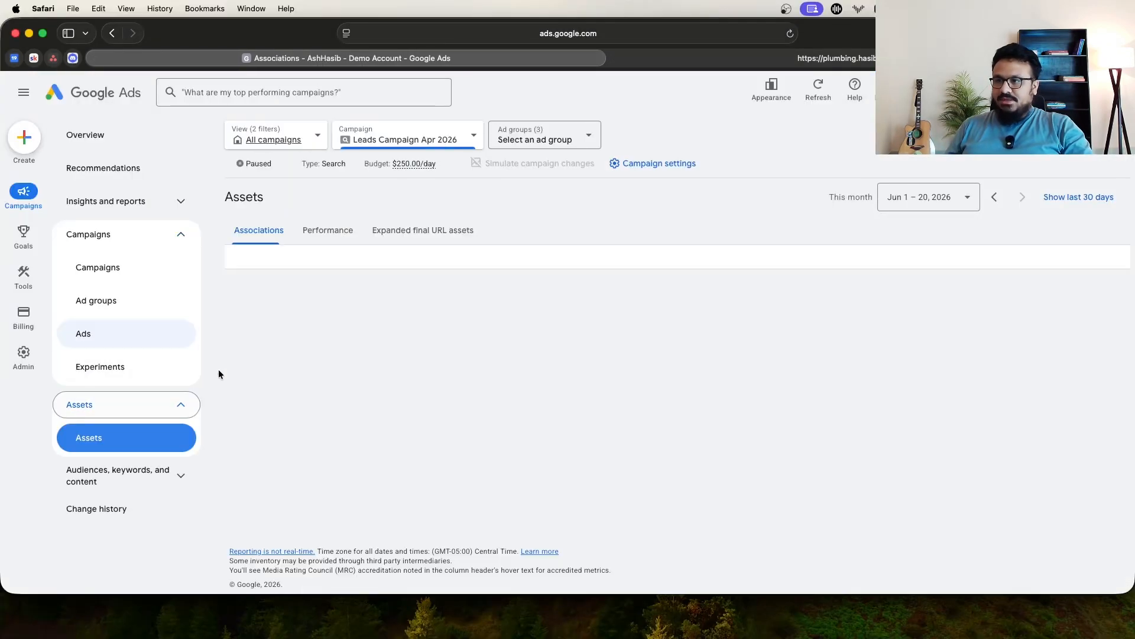
{"action": "left_click", "coordinate": [497, 268]}
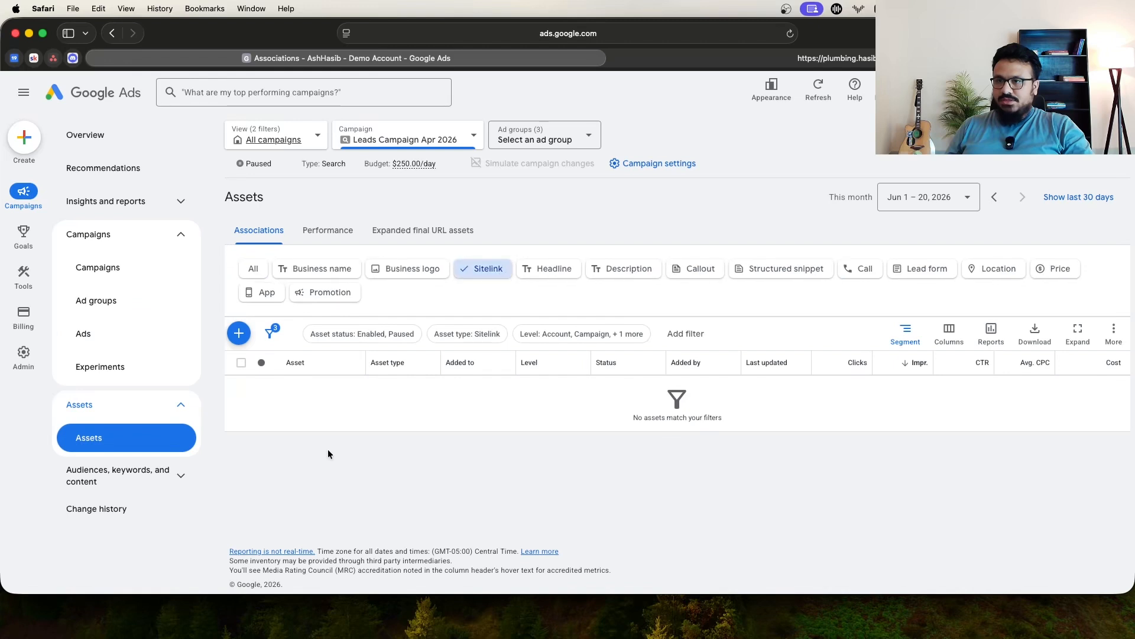
Start a new sitelink asset added at Campaign level to Leads Campaign Apr 2026, and look through the sitelink form
{"action": "left_click", "coordinate": [239, 333]}
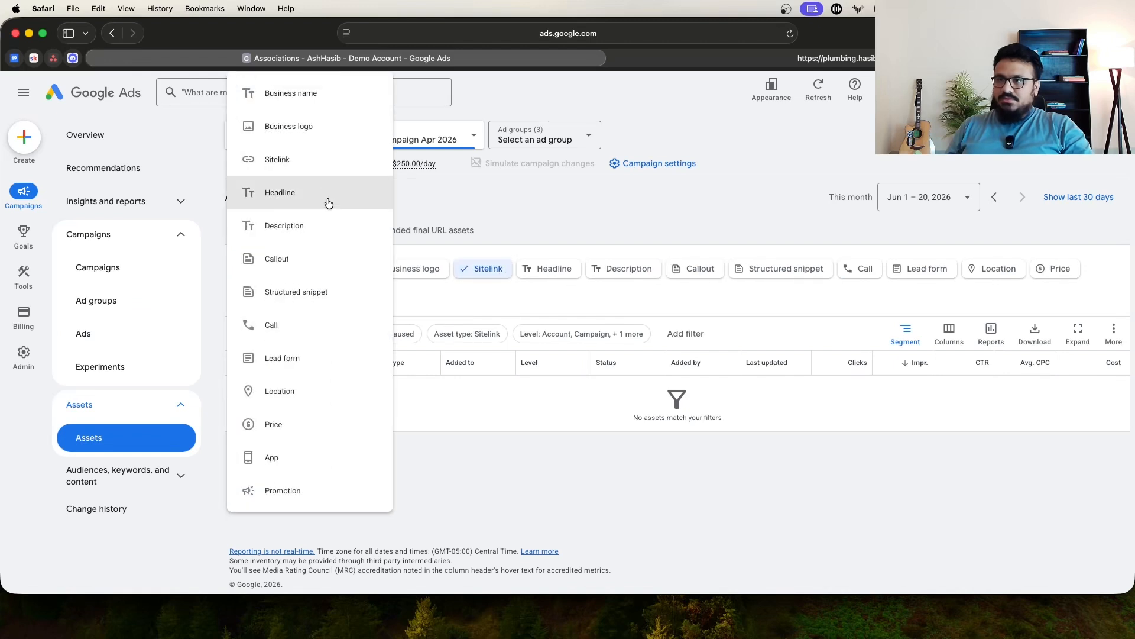
{"action": "left_click", "coordinate": [308, 169]}
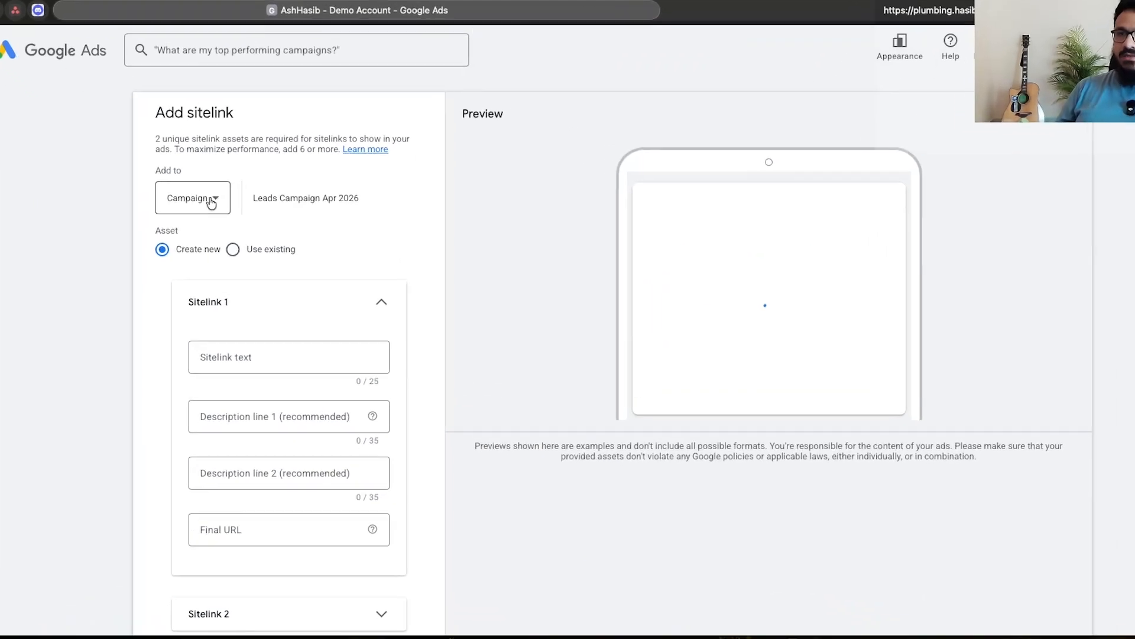
{"action": "left_click", "coordinate": [203, 171]}
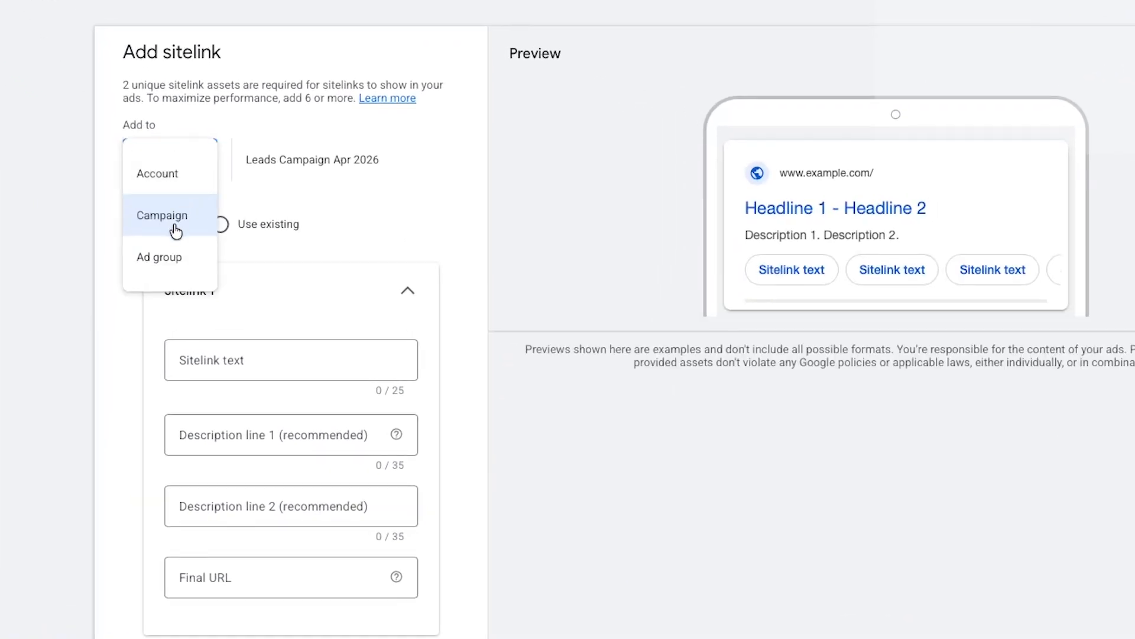
{"action": "left_click", "coordinate": [176, 231]}
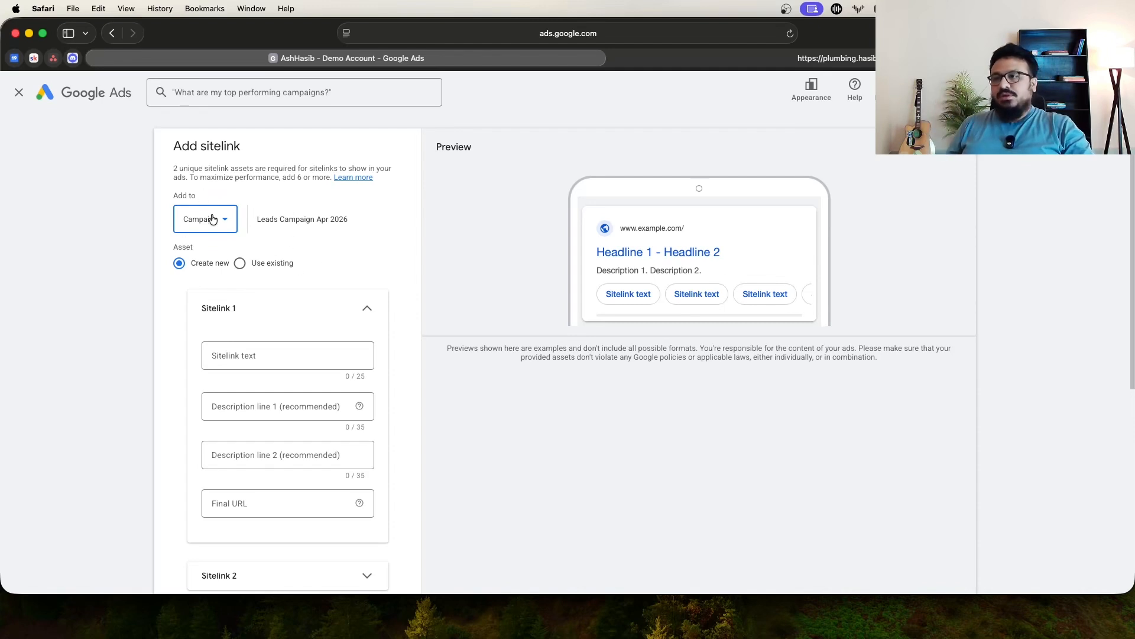
{"action": "scroll", "coordinate": [299, 353], "scroll_direction": "down", "scroll_amount": 9}
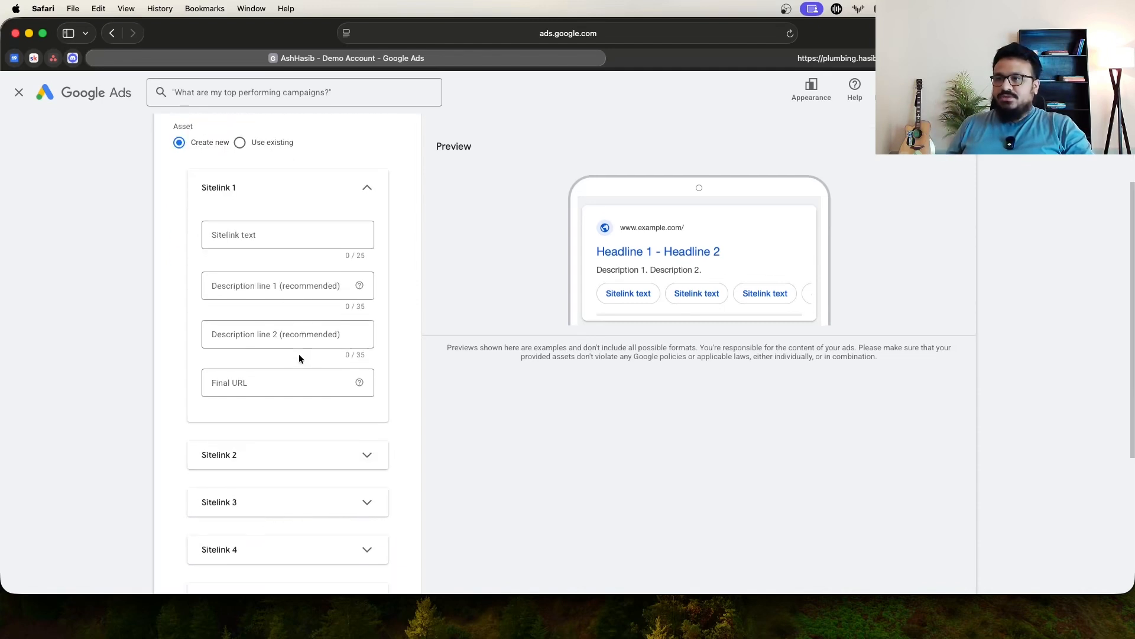
{"action": "scroll", "coordinate": [297, 355], "scroll_direction": "down", "scroll_amount": 2}
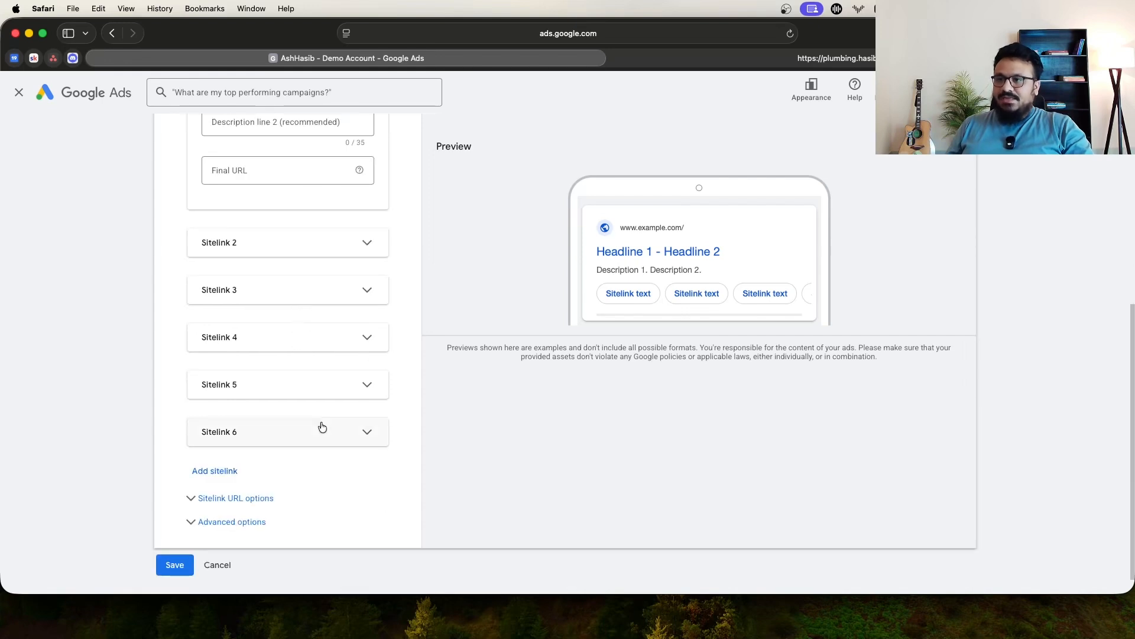
{"action": "scroll", "coordinate": [320, 422], "scroll_direction": "up", "scroll_amount": 1}
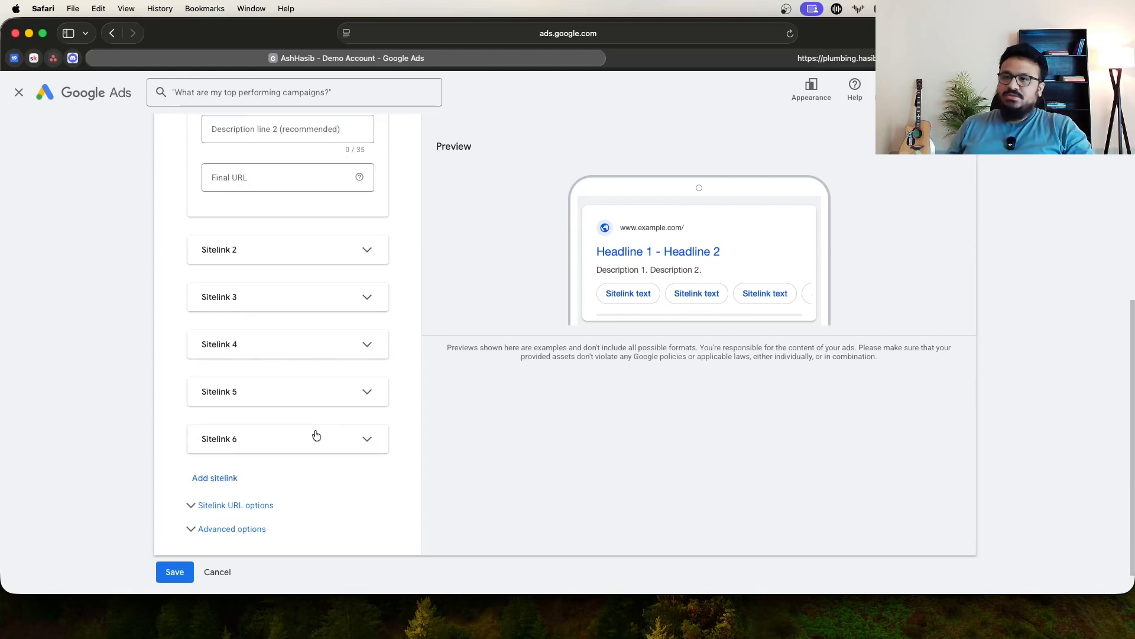
{"action": "scroll", "coordinate": [242, 465], "scroll_direction": "up", "scroll_amount": 5}
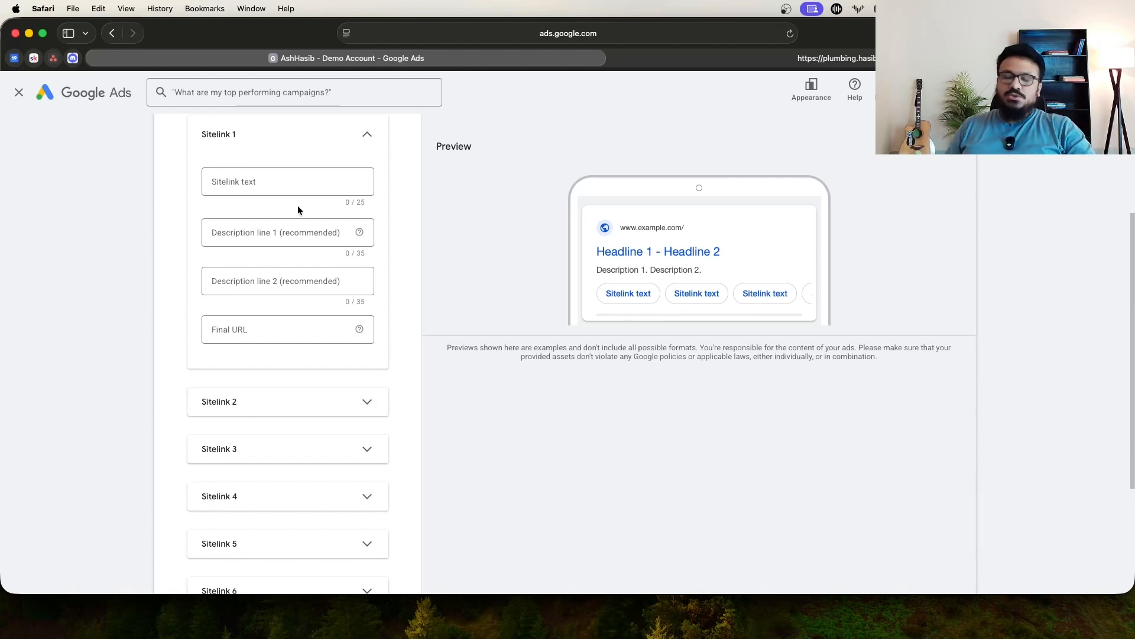
Copy the plumbing landing page's URL from its open page and enter it as the final URL of Sitelink 1
{"action": "left_click", "coordinate": [863, 58]}
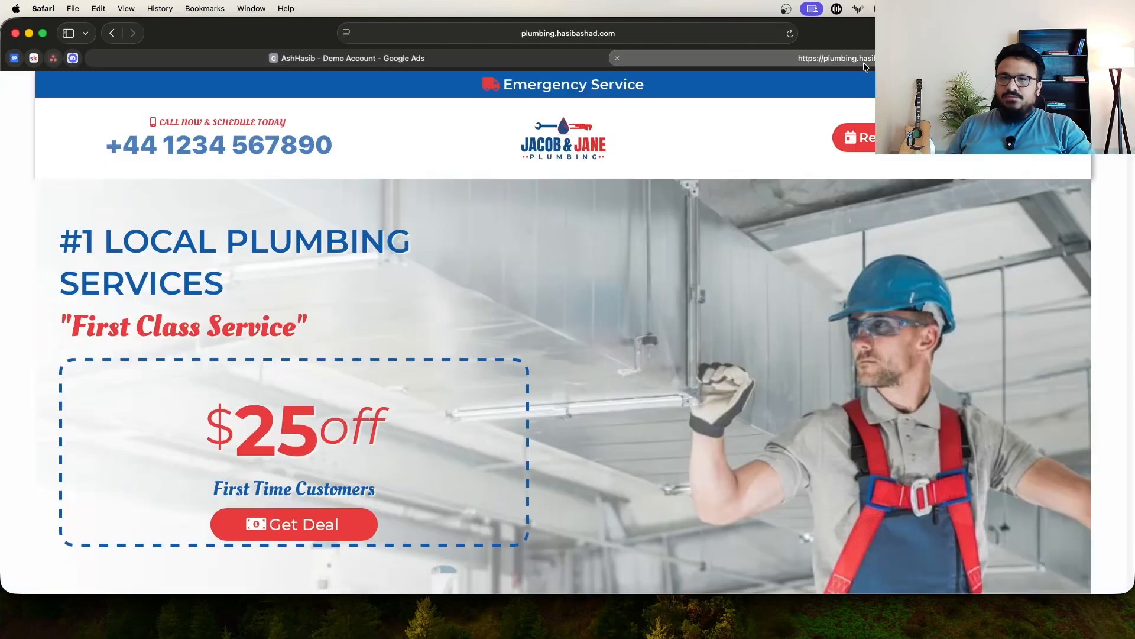
{"action": "scroll", "coordinate": [400, 253], "scroll_direction": "down", "scroll_amount": 10}
{"action": "scroll", "coordinate": [400, 253], "scroll_direction": "up", "scroll_amount": 10}
{"action": "left_click", "coordinate": [664, 35]}
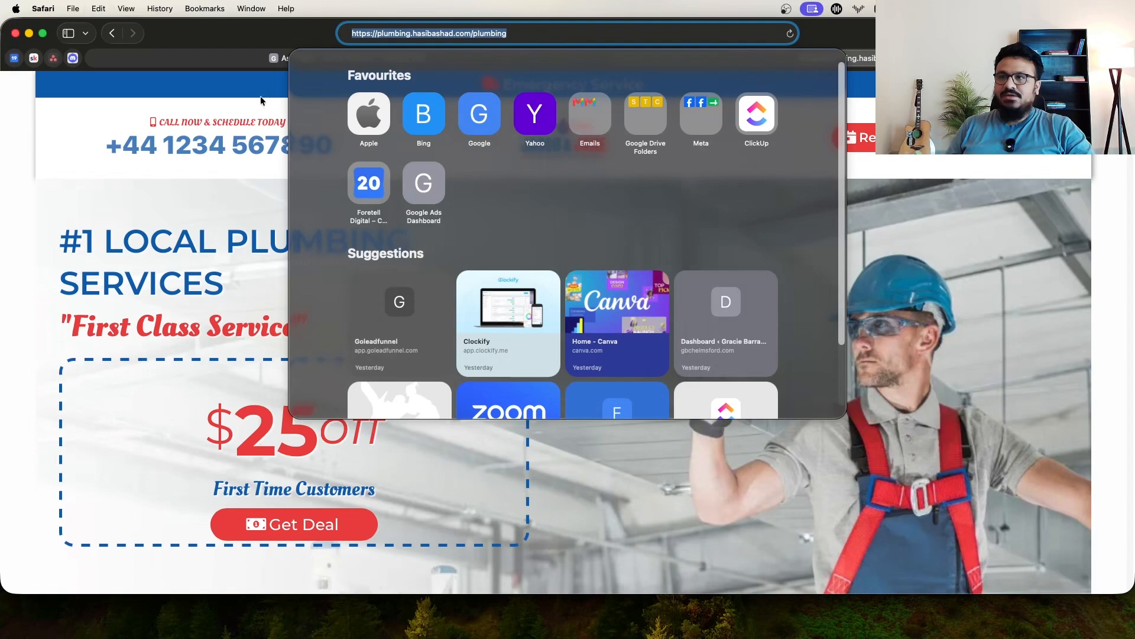
{"action": "left_click", "coordinate": [267, 57]}
{"action": "left_click", "coordinate": [254, 336]}
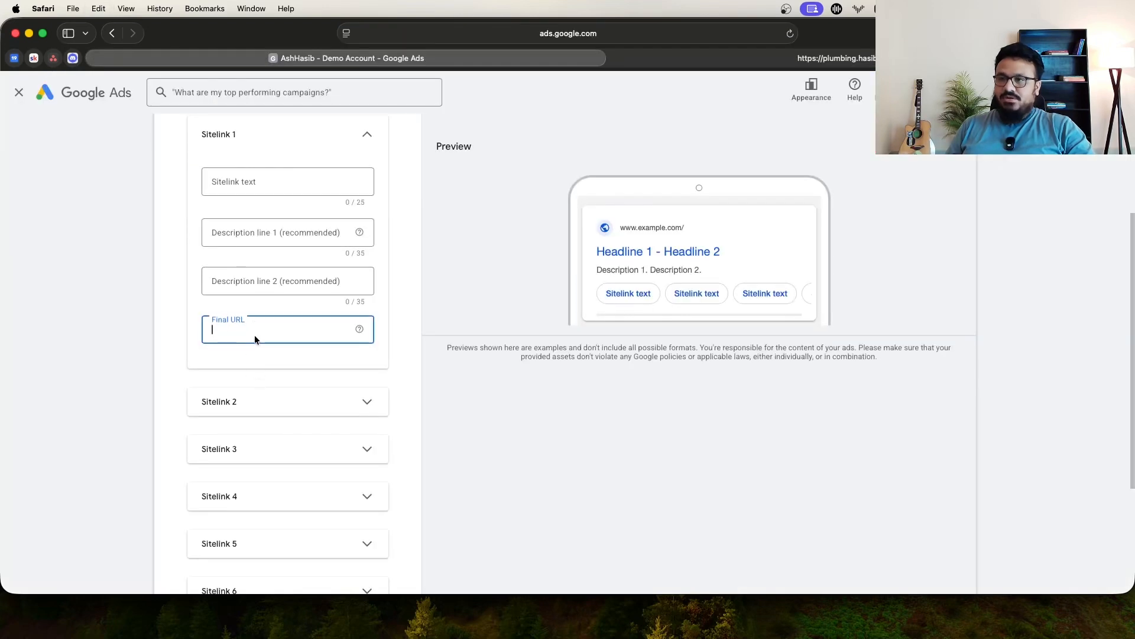
{"action": "type", "text": "https://plumbing.hasibashad.com/plumbing"}
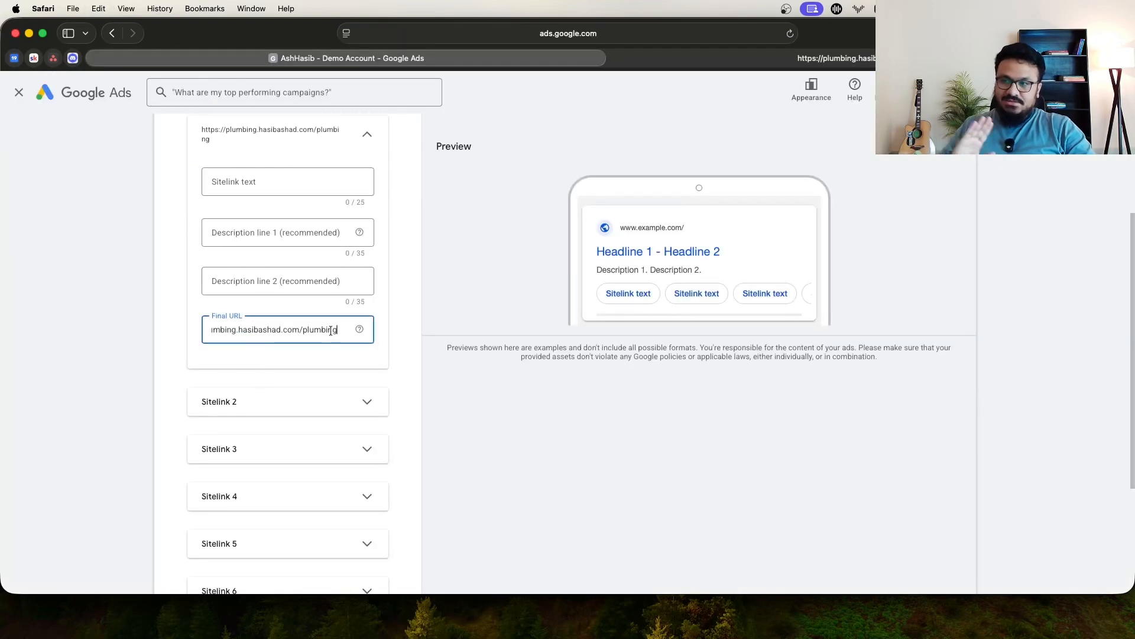
Enter "Local Plumbers" as the sitelink text of Sitelink 1
{"action": "left_click", "coordinate": [284, 181]}
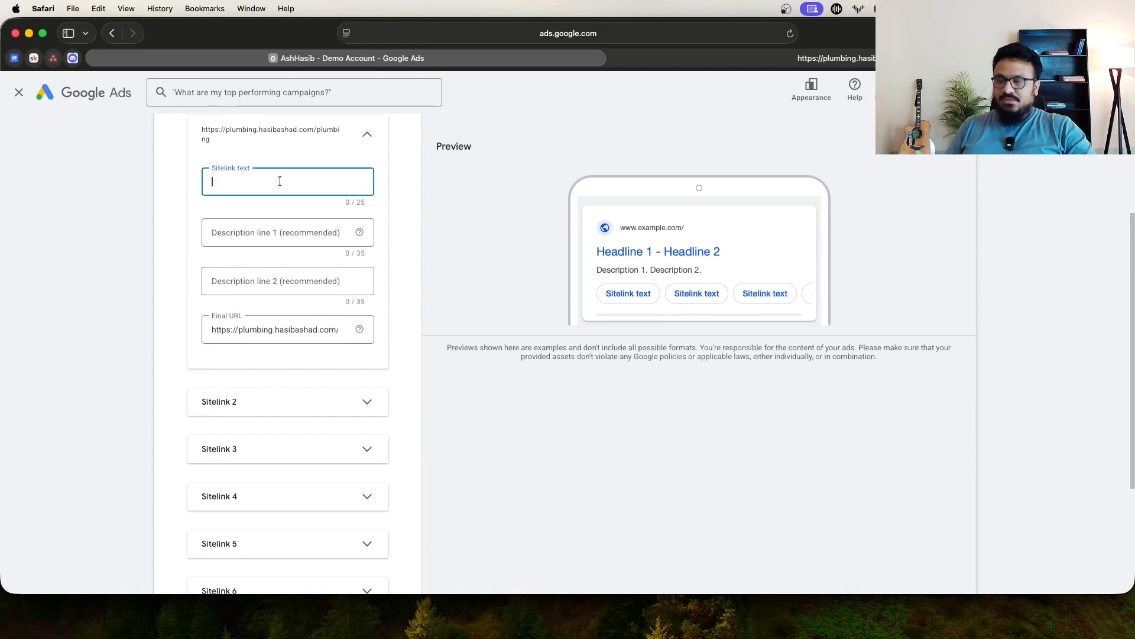
{"action": "type", "text": "Local Plumbers"}
{"action": "key", "text": "Tab"}
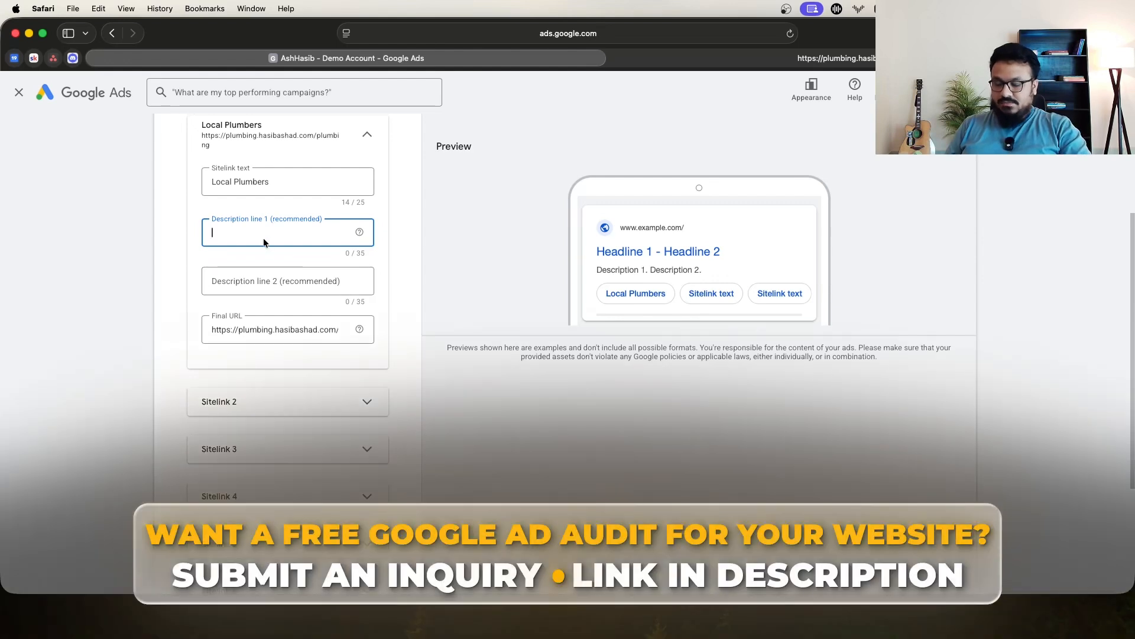
Fill in description line 1 of the Local Plumbers sitelink with "Top Plumbers In Dallas. Call Now"
{"action": "type", "text": "Plumbe"}
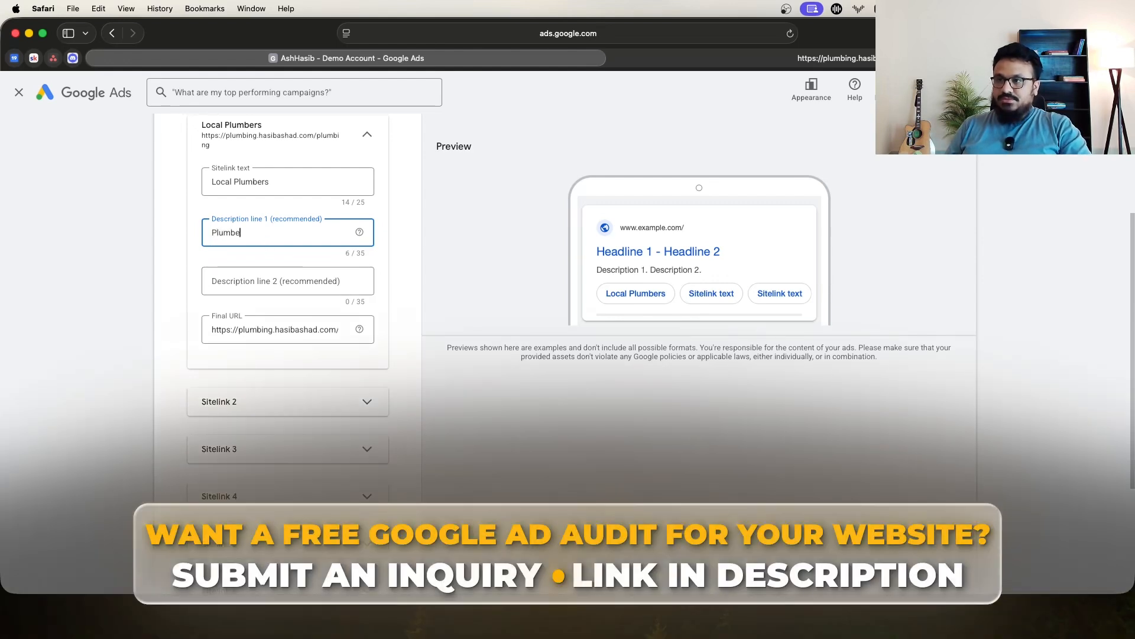
{"action": "type", "text": "rs Near Dallas,"}
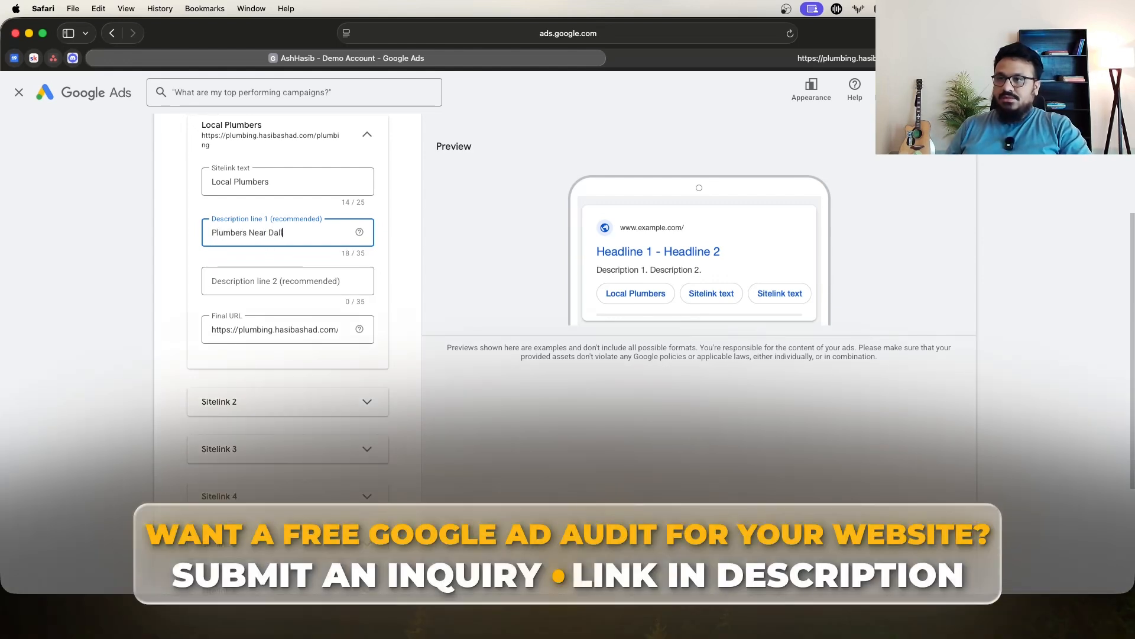
{"action": "double_click", "coordinate": [261, 236]}
{"action": "type", "text": "In"}
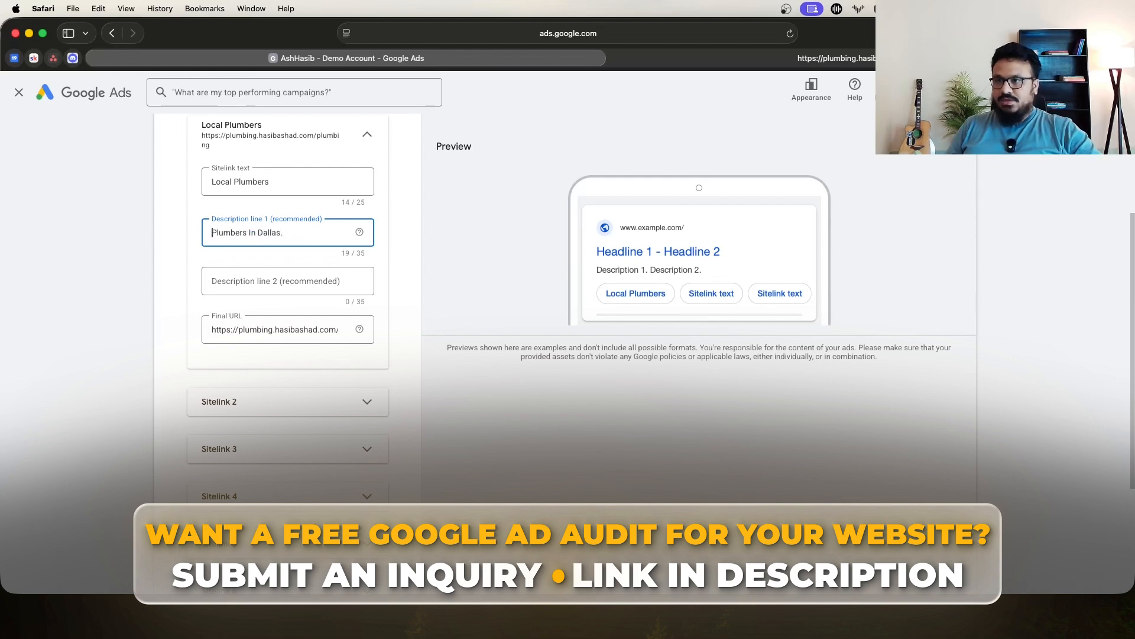
{"action": "type", "text": "Top"}
{"action": "left_click", "coordinate": [299, 232]}
{"action": "type", "text": "Call "}
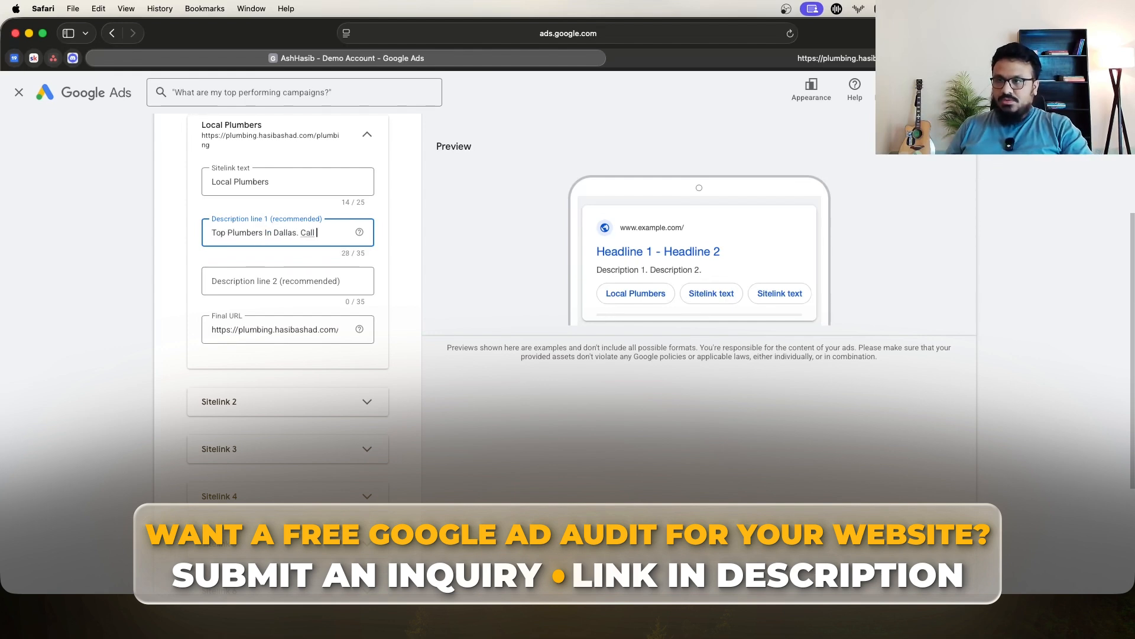
{"action": "type", "text": "Now"}
{"action": "left_click", "coordinate": [359, 192]}
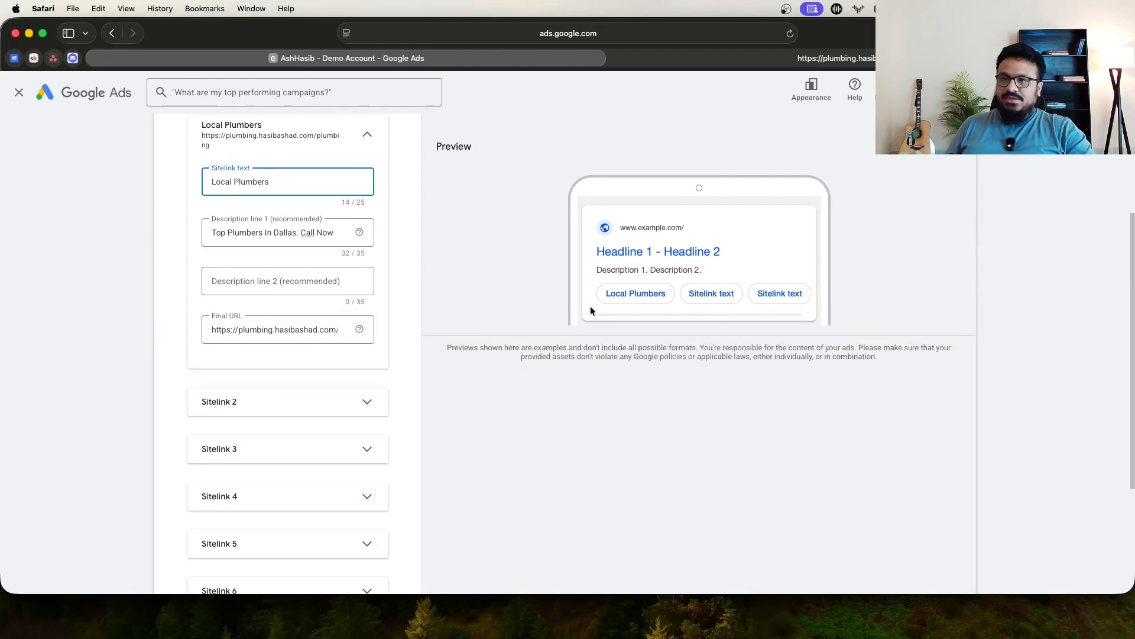
Fill in description line 2 of the Local Plumbers sitelink with "We deal with all emergencies."
{"action": "scroll", "coordinate": [585, 307], "scroll_direction": "down", "scroll_amount": 1}
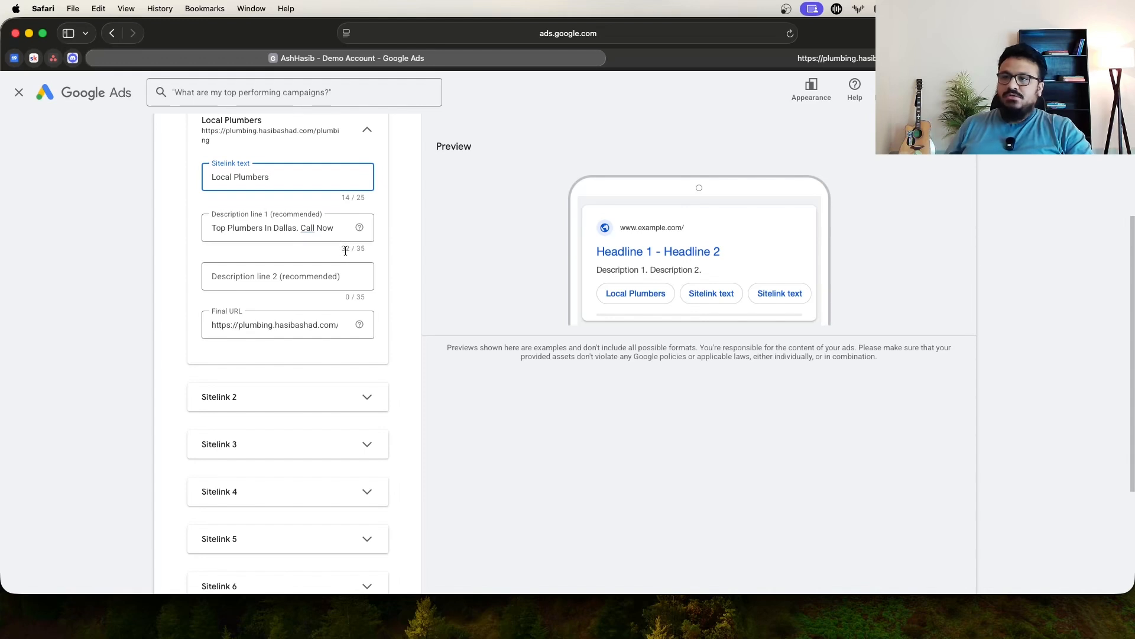
{"action": "left_click", "coordinate": [267, 274]}
{"action": "type", "text": "We deal wi"}
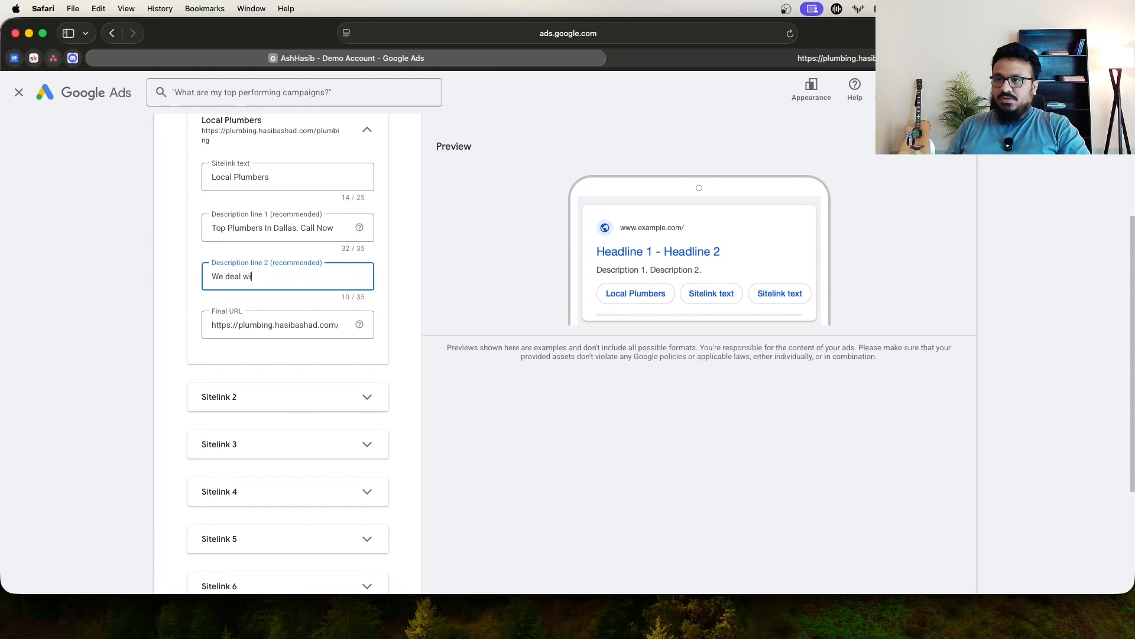
{"action": "type", "text": "th all emergen"}
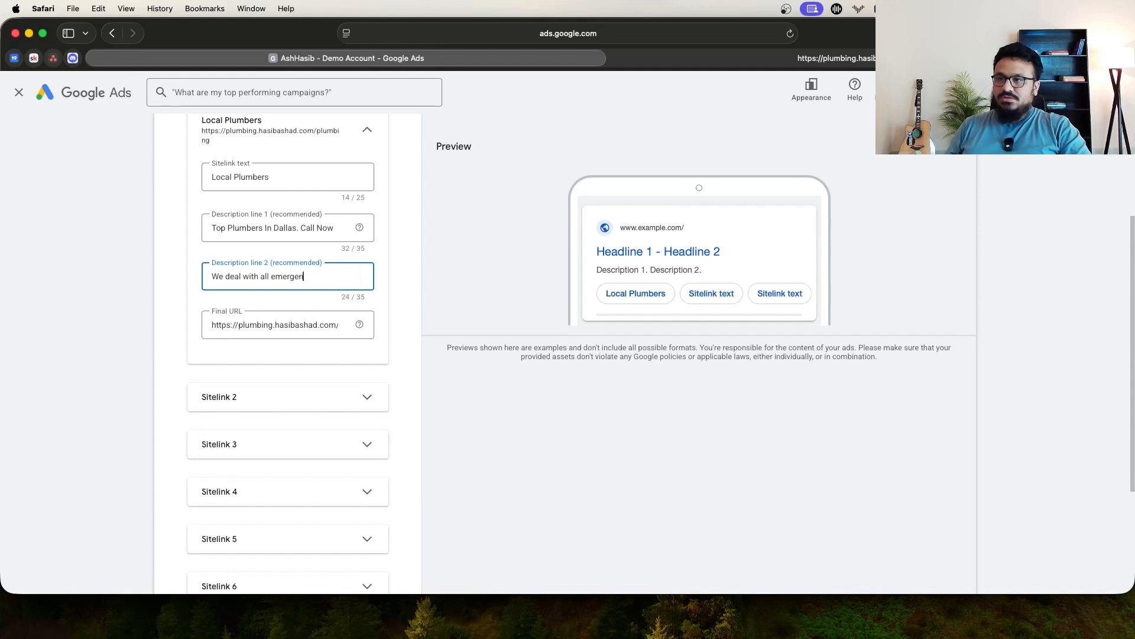
{"action": "type", "text": "cies. Cal"}
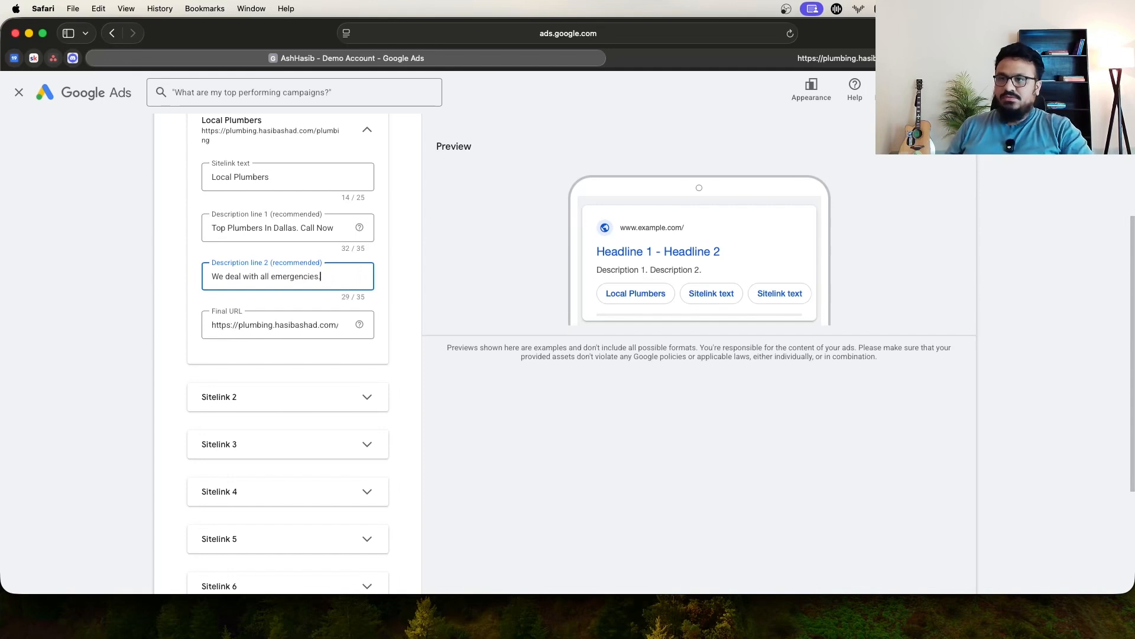
{"action": "left_click", "coordinate": [244, 307]}
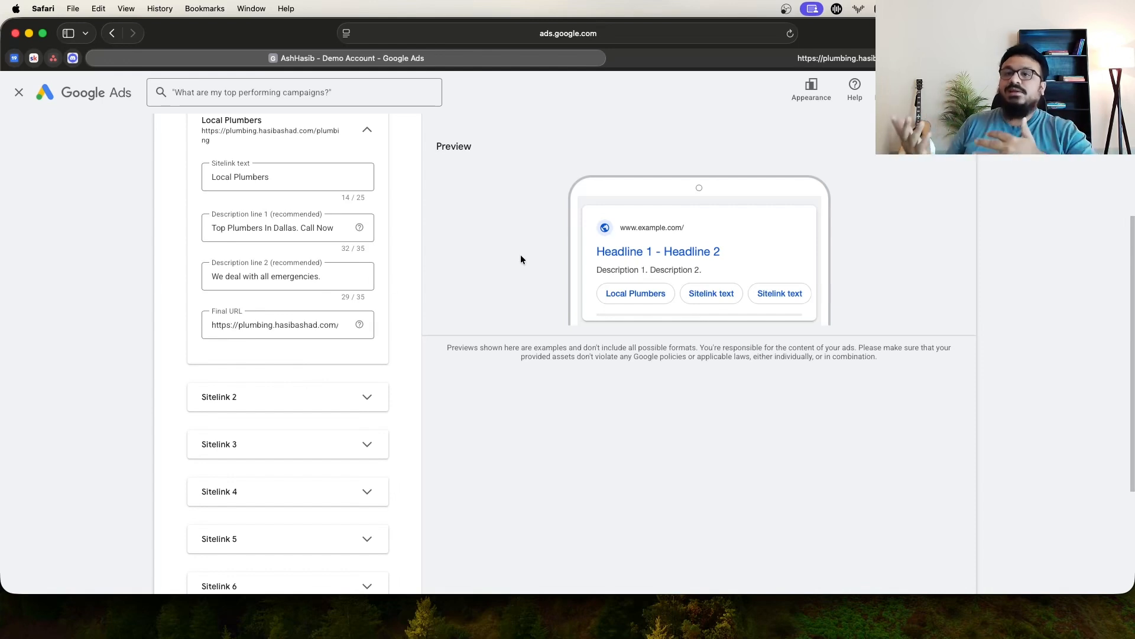
Review the completed Local Plumbers sitelink and expand the empty Sitelink 2 form
{"action": "scroll", "coordinate": [367, 198], "scroll_direction": "up", "scroll_amount": 2}
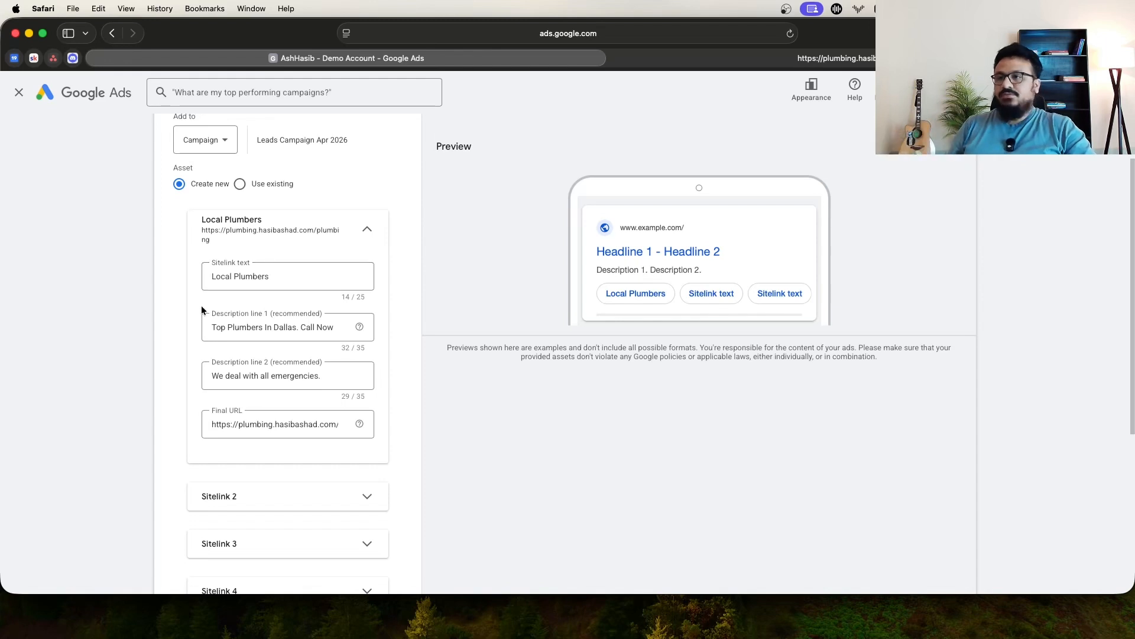
{"action": "scroll", "coordinate": [231, 350], "scroll_direction": "down", "scroll_amount": 2}
{"action": "left_click", "coordinate": [253, 388]}
{"action": "scroll", "coordinate": [257, 408], "scroll_direction": "down", "scroll_amount": 2}
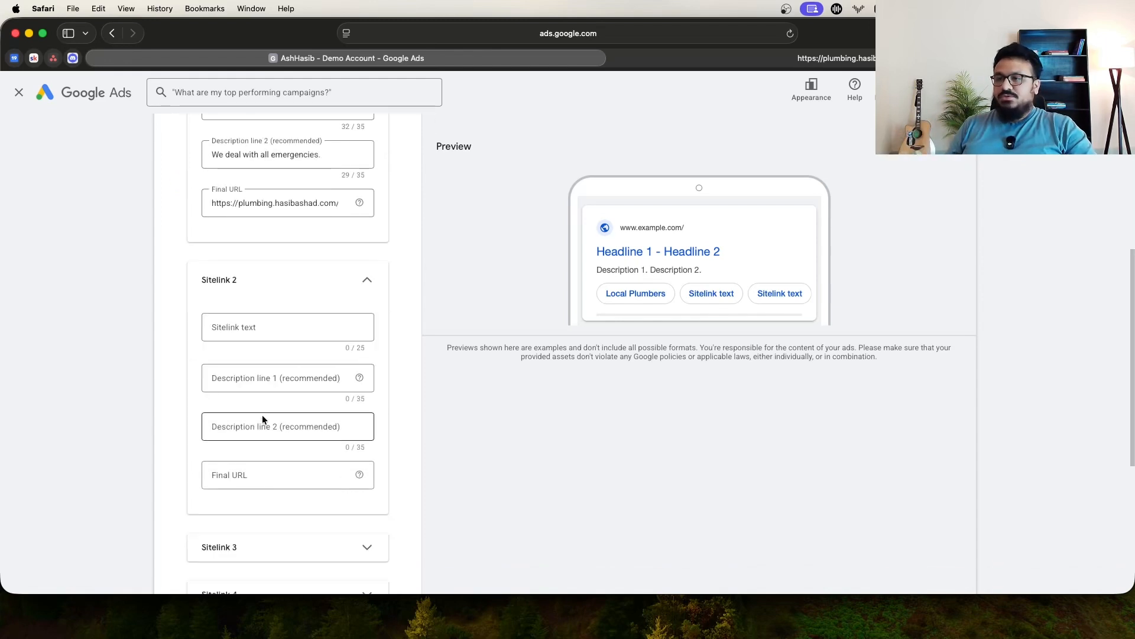
{"action": "scroll", "coordinate": [261, 414], "scroll_direction": "down", "scroll_amount": 2}
{"action": "left_click", "coordinate": [257, 258]}
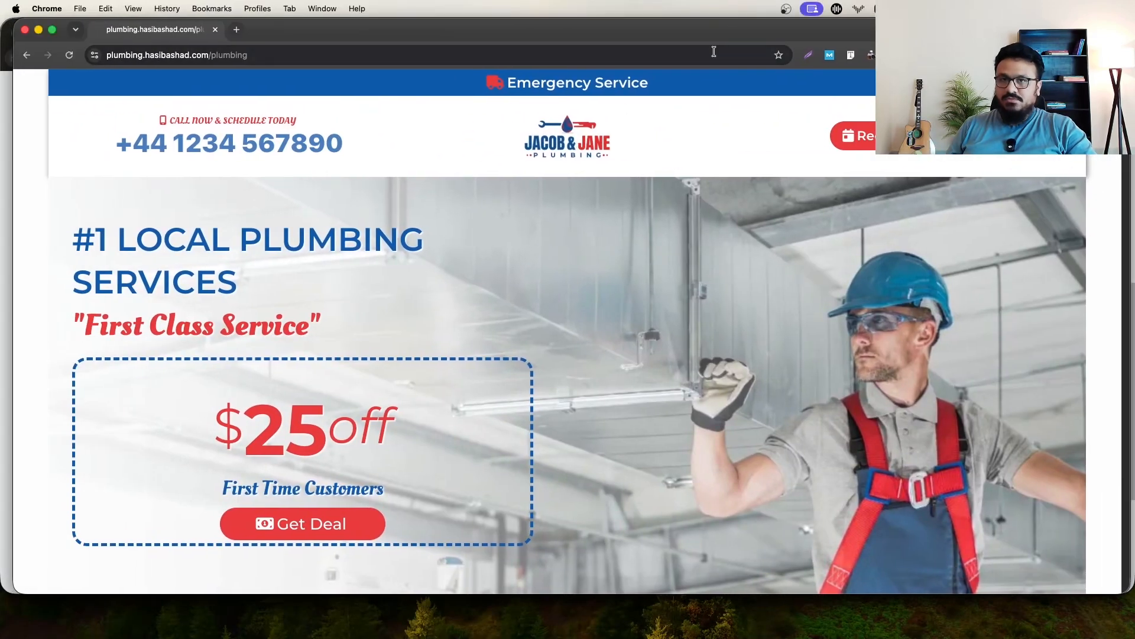
Look through the plumbing landing page in Chrome, including the Get Deal form and the Trusted Local Plumber section
{"action": "scroll", "coordinate": [467, 390], "scroll_direction": "down", "scroll_amount": 5}
{"action": "left_click", "coordinate": [289, 251]}
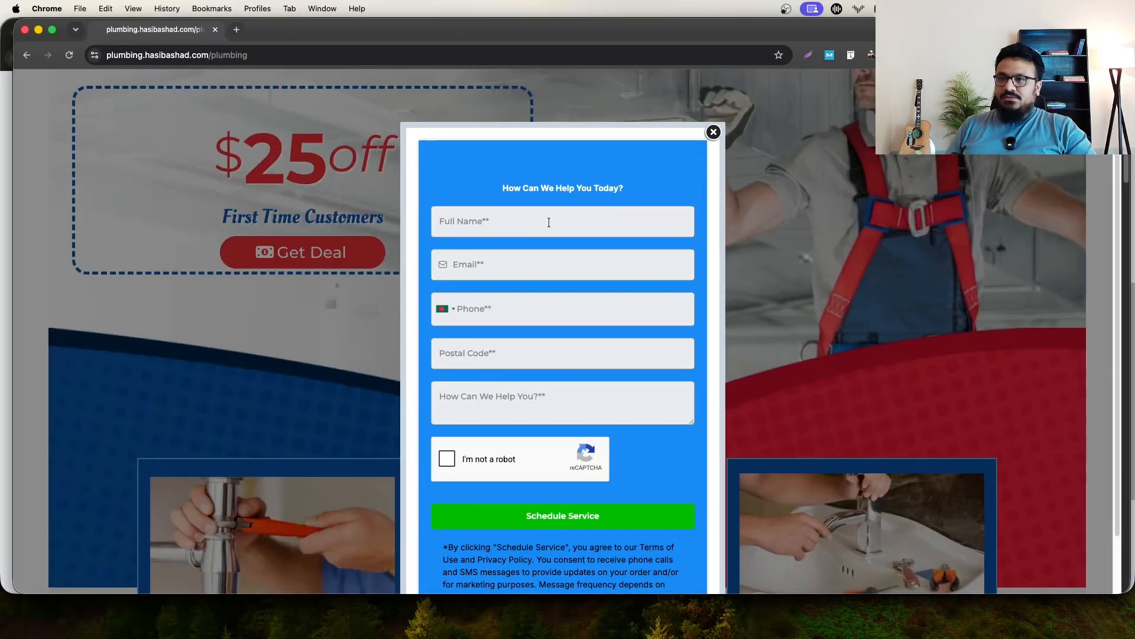
{"action": "left_click", "coordinate": [712, 133]}
{"action": "scroll", "coordinate": [332, 379], "scroll_direction": "down", "scroll_amount": 10}
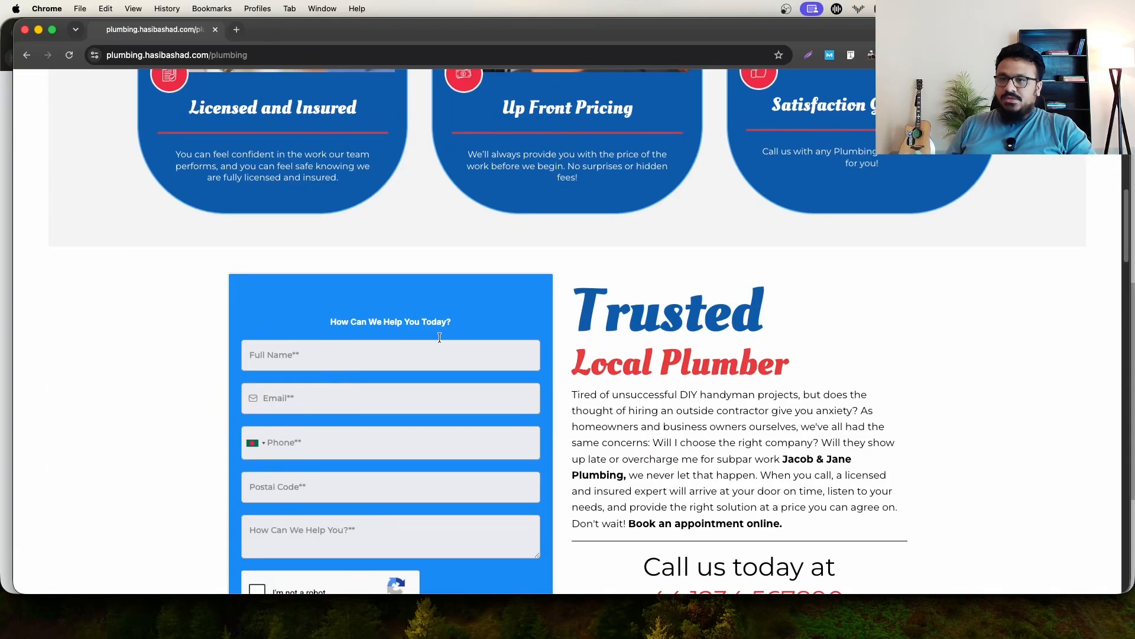
{"action": "scroll", "coordinate": [461, 334], "scroll_direction": "down", "scroll_amount": 4}
{"action": "scroll", "coordinate": [473, 317], "scroll_direction": "up", "scroll_amount": 2}
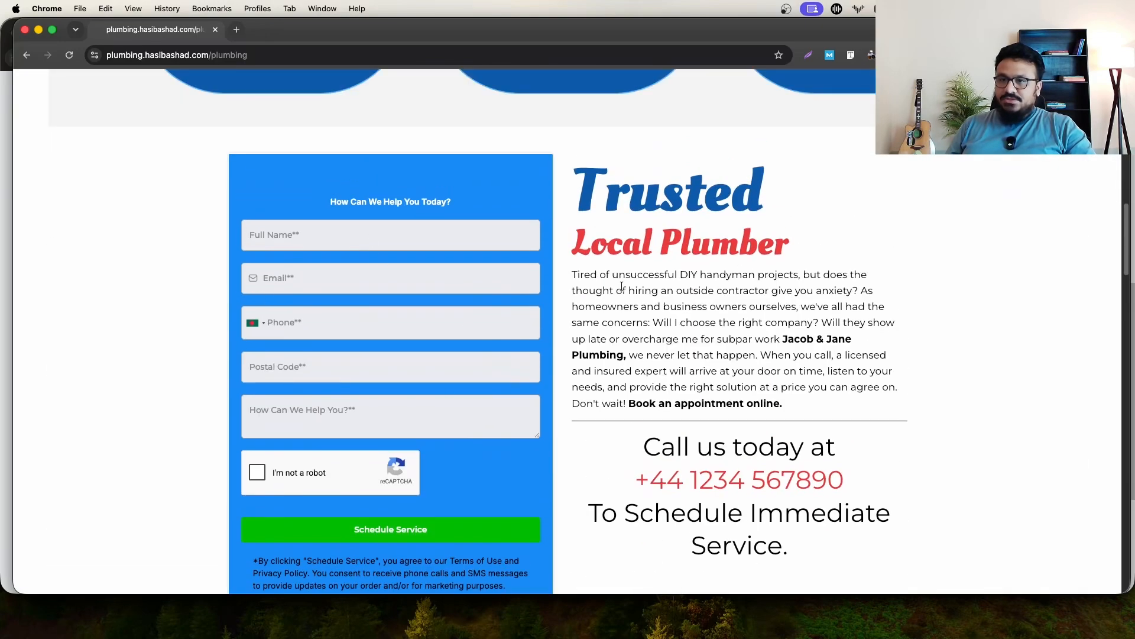
{"action": "scroll", "coordinate": [623, 277], "scroll_direction": "down", "scroll_amount": 2}
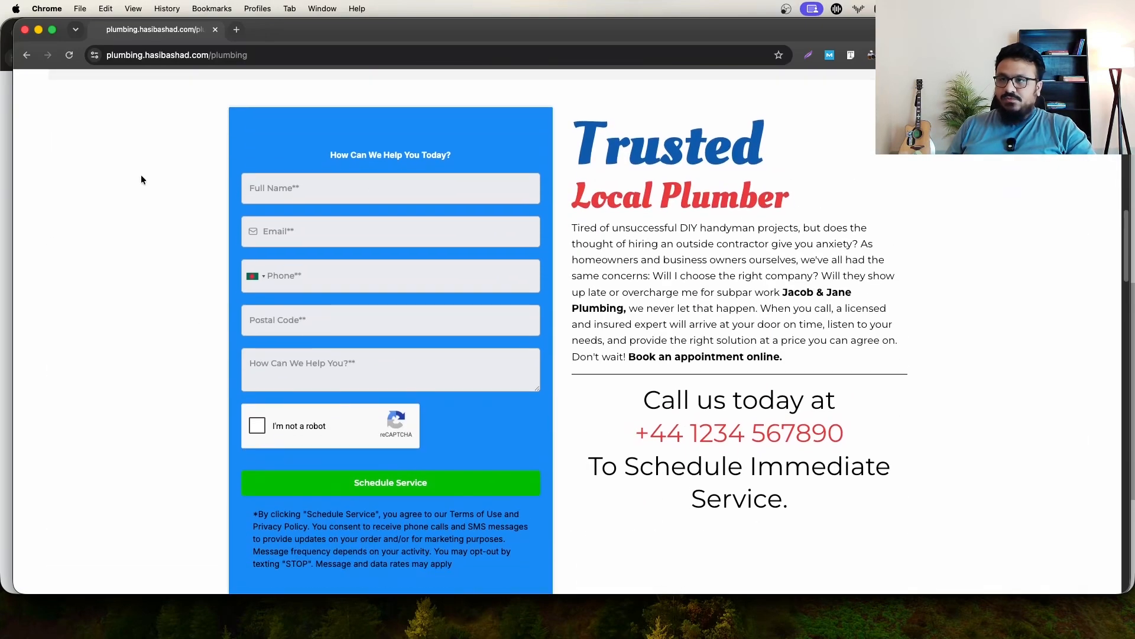
{"action": "right_click", "coordinate": [148, 178]}
{"action": "right_click", "coordinate": [121, 177]}
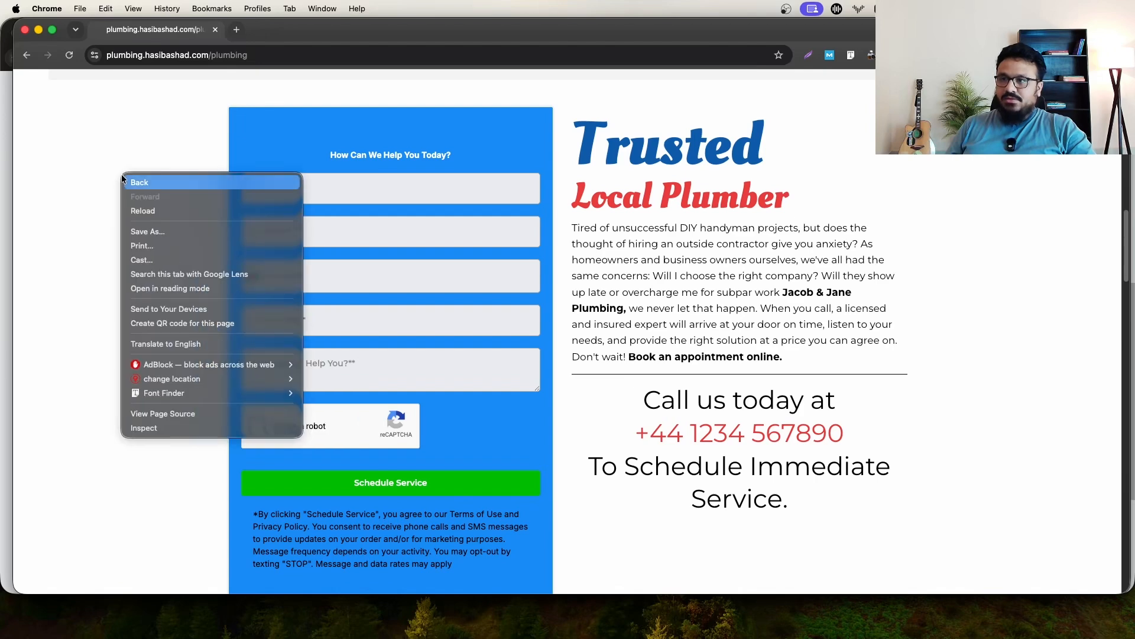
{"action": "right_click", "coordinate": [109, 177]}
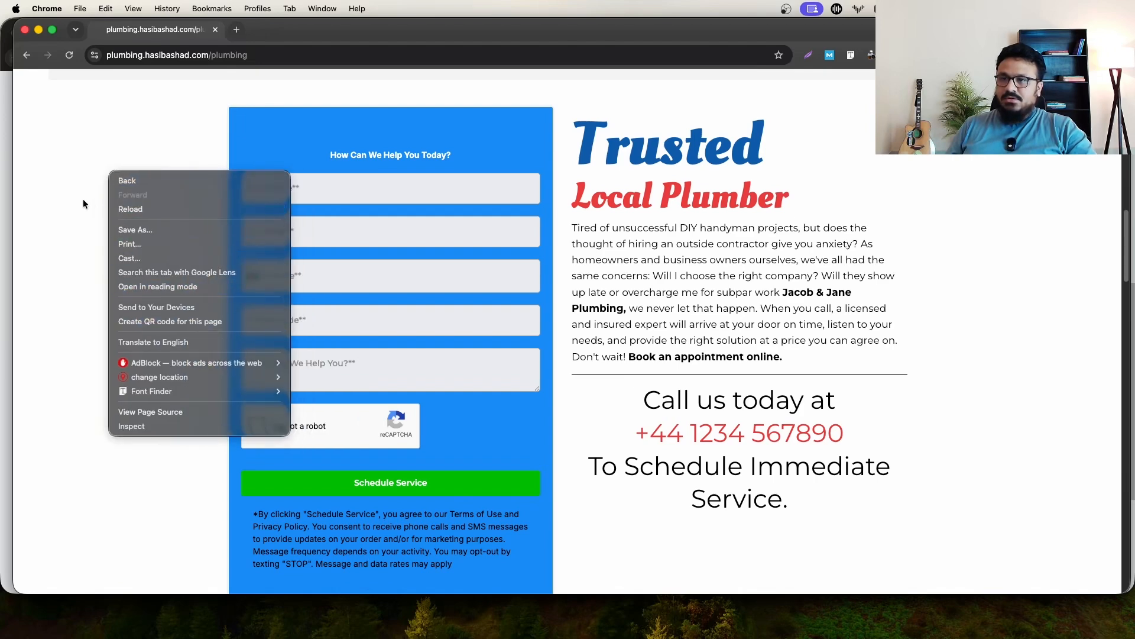
{"action": "left_click", "coordinate": [135, 426]}
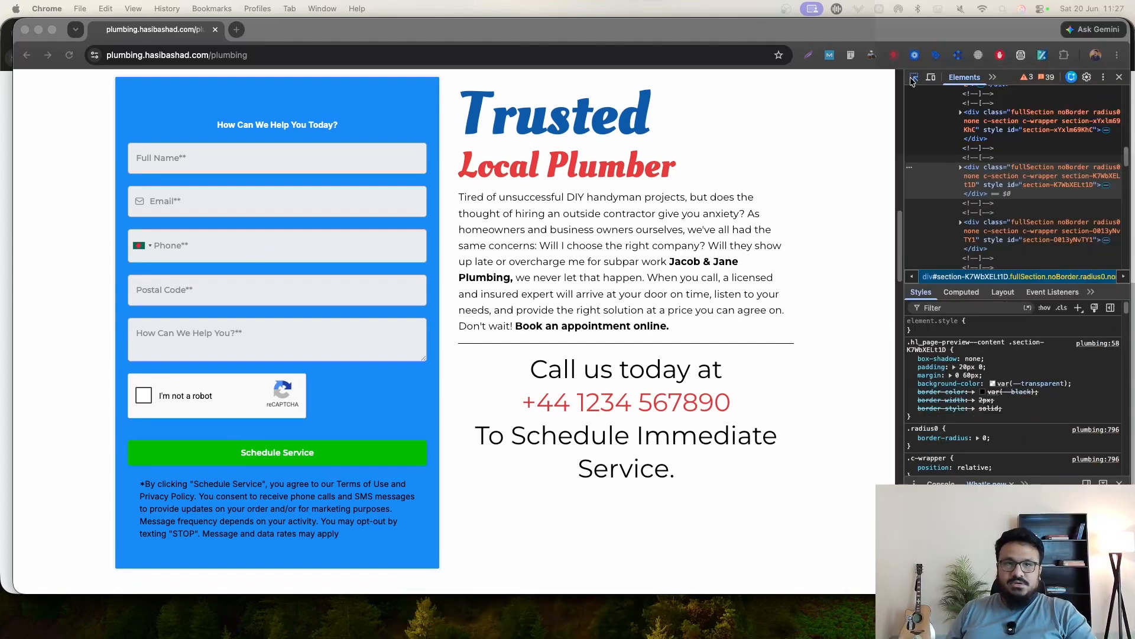
{"action": "left_click", "coordinate": [1119, 78]}
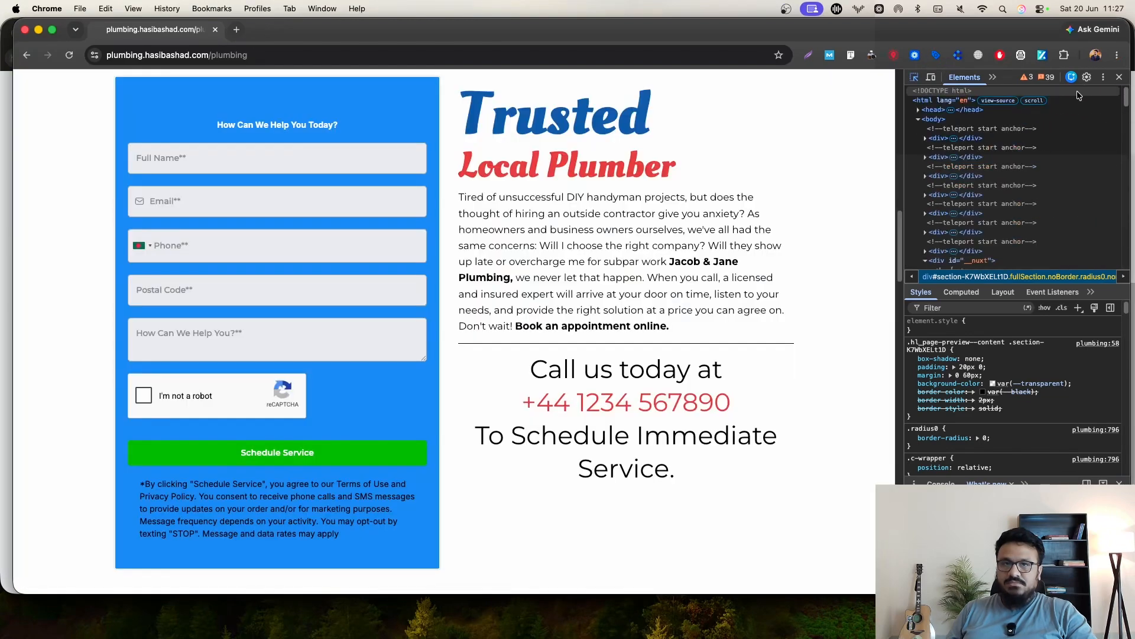
{"action": "left_click", "coordinate": [1118, 77]}
Inspect the Trusted Local Plumber section's page code and copy its section id, section-K7WbXELt1D
{"action": "right_click", "coordinate": [751, 184]}
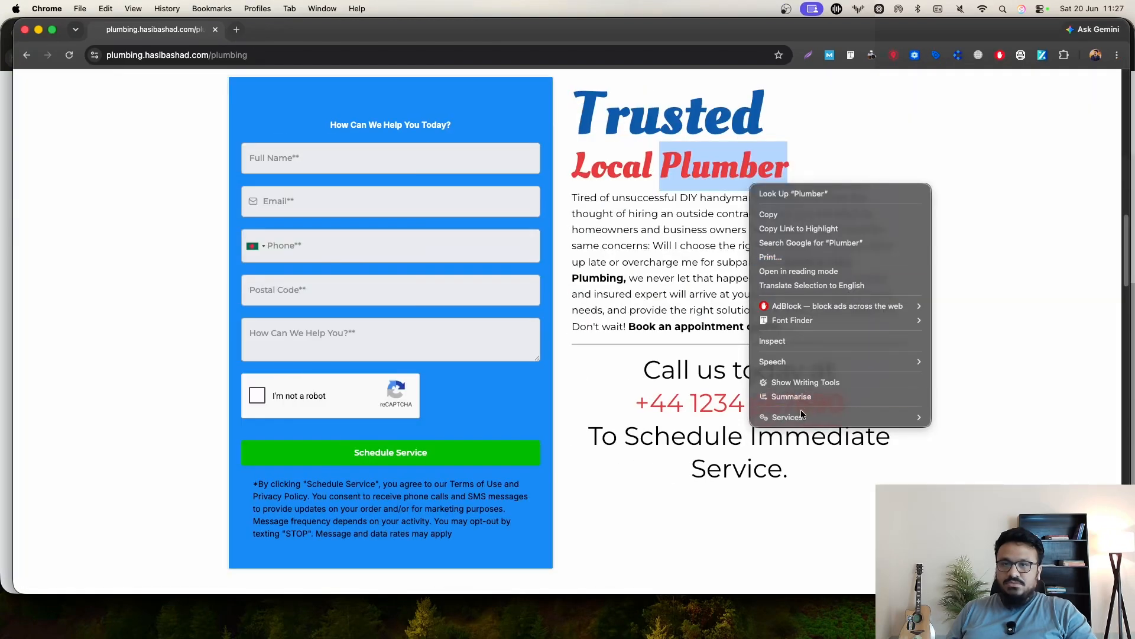
{"action": "left_click", "coordinate": [816, 340]}
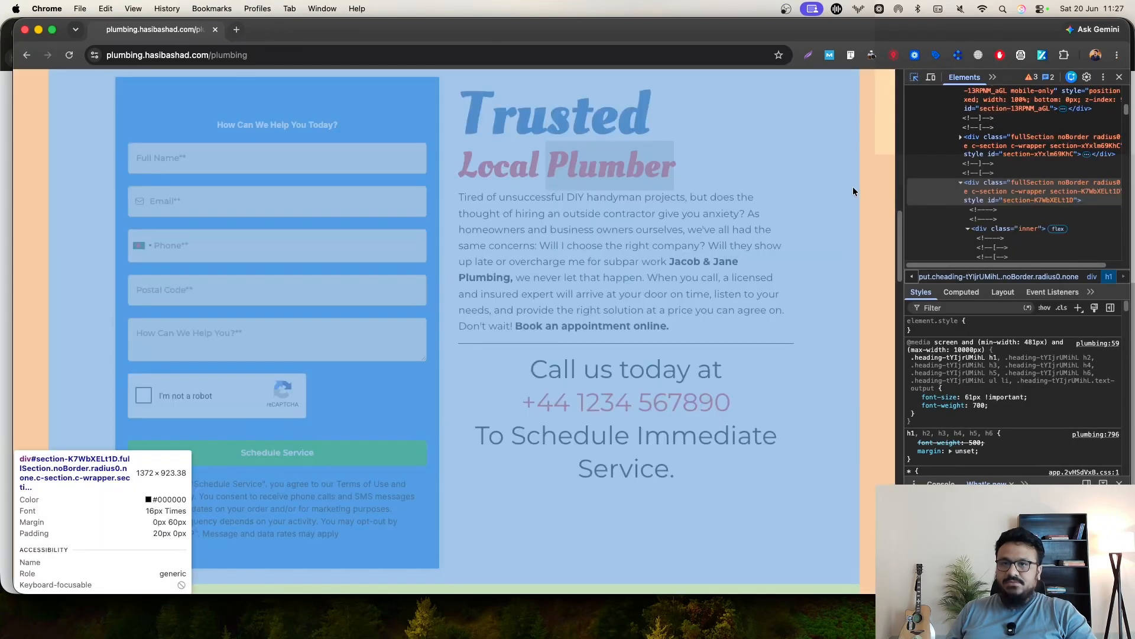
{"action": "left_click", "coordinate": [864, 188]}
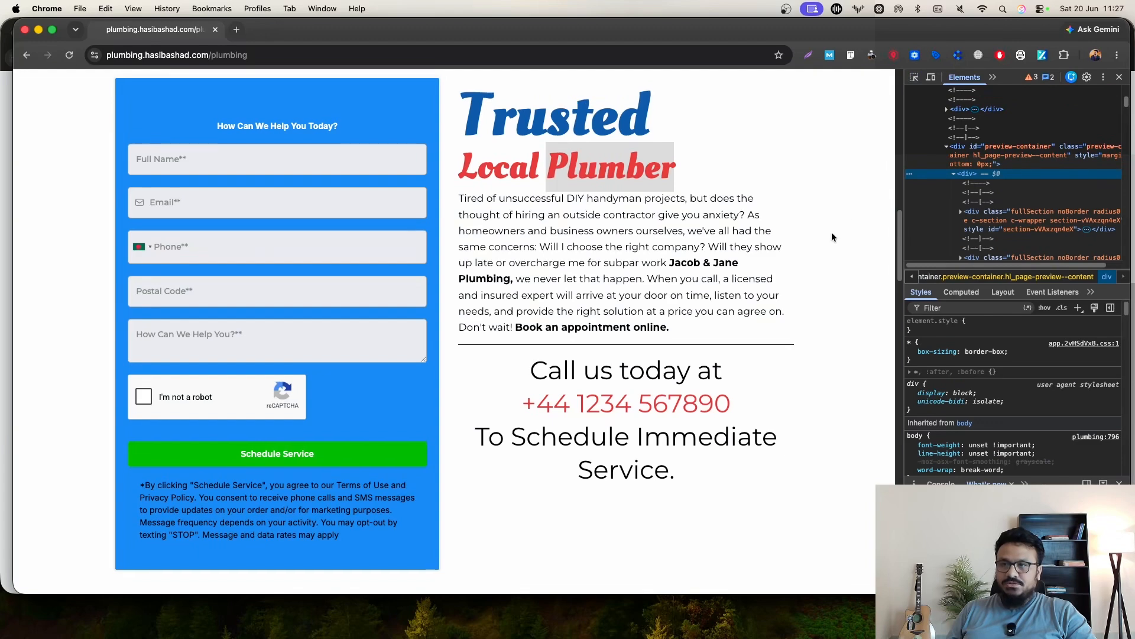
{"action": "scroll", "coordinate": [832, 233], "scroll_direction": "up", "scroll_amount": 3}
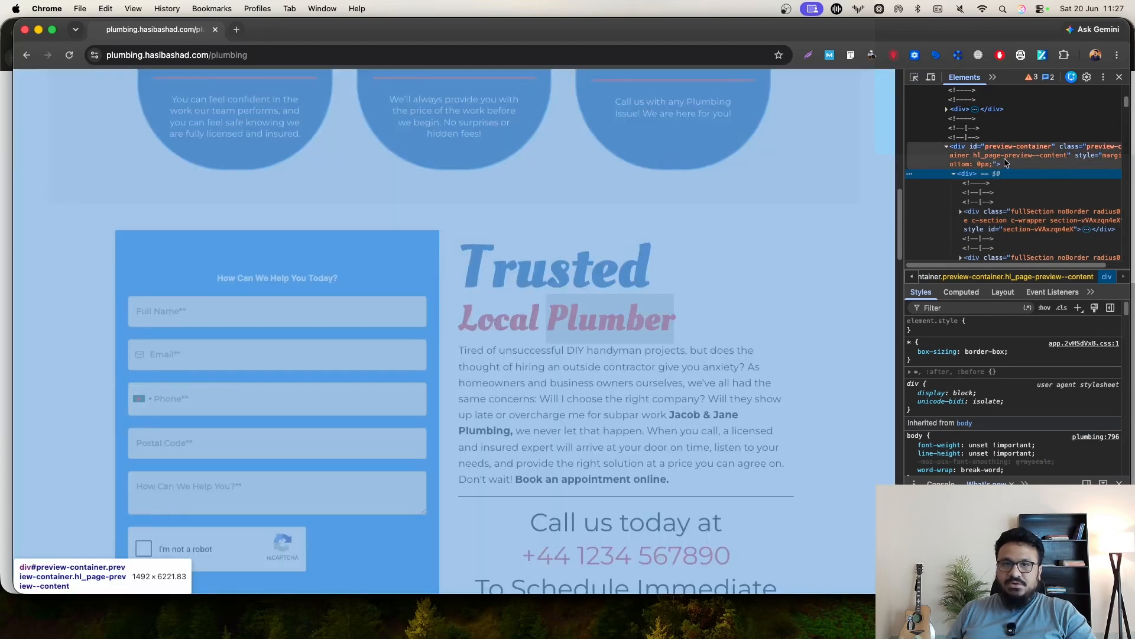
{"action": "scroll", "coordinate": [998, 179], "scroll_direction": "up", "scroll_amount": 1}
{"action": "scroll", "coordinate": [715, 229], "scroll_direction": "up", "scroll_amount": 1}
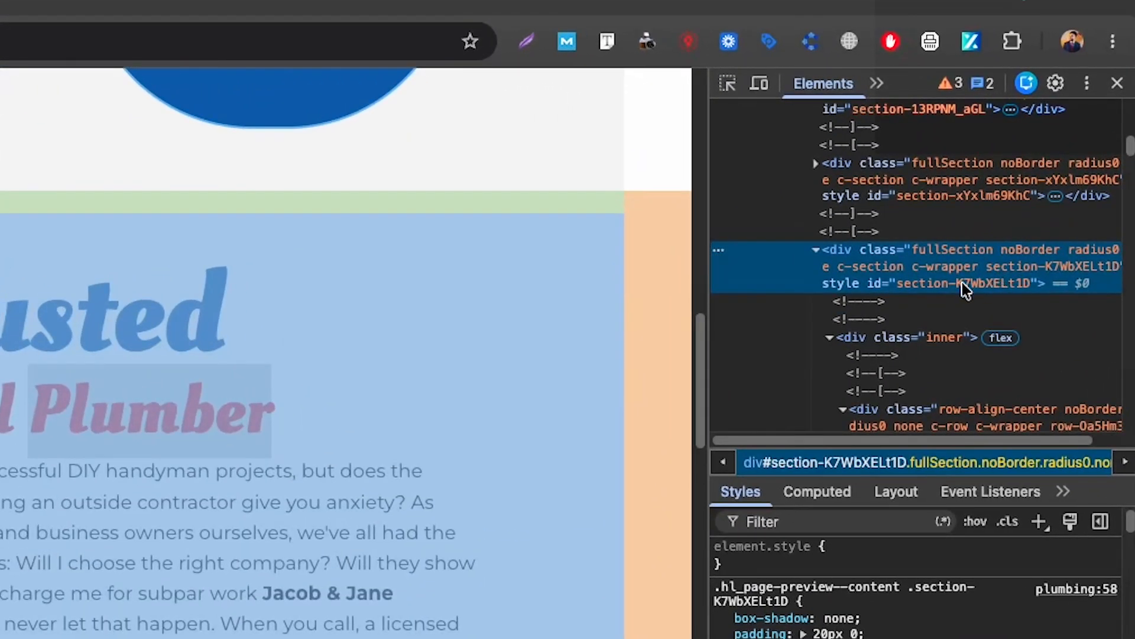
{"action": "double_click", "coordinate": [925, 285]}
{"action": "key", "text": "super+c"}
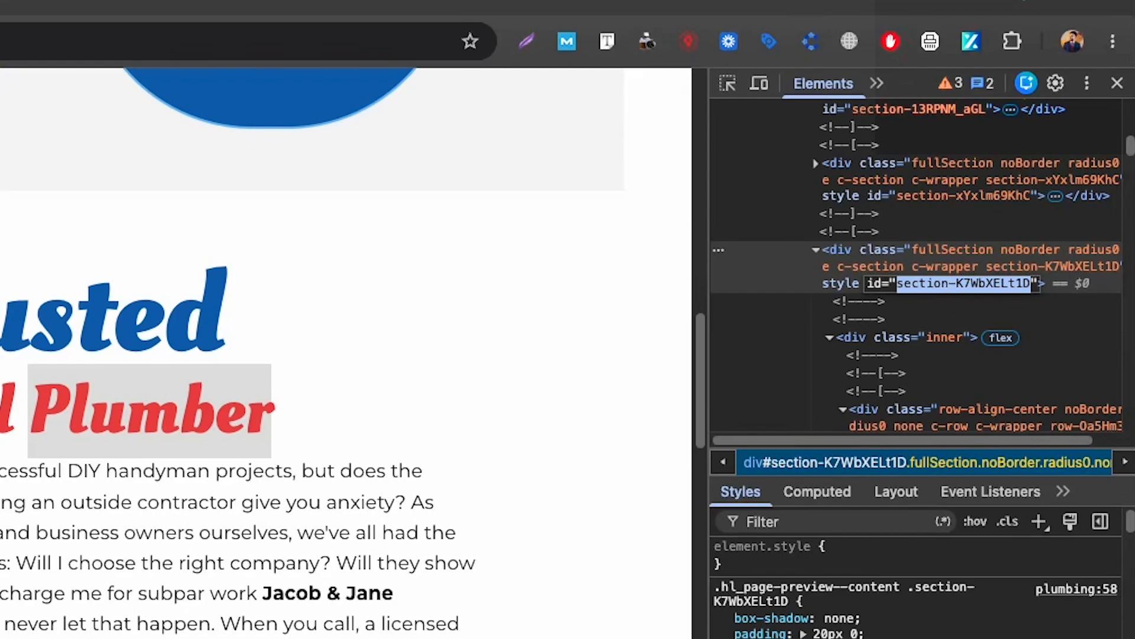
Append #section-K7WbXELt1D to the plumbing landing page address, load it and copy the full section link
{"action": "left_click", "coordinate": [68, 73]}
{"action": "left_click", "coordinate": [69, 74]}
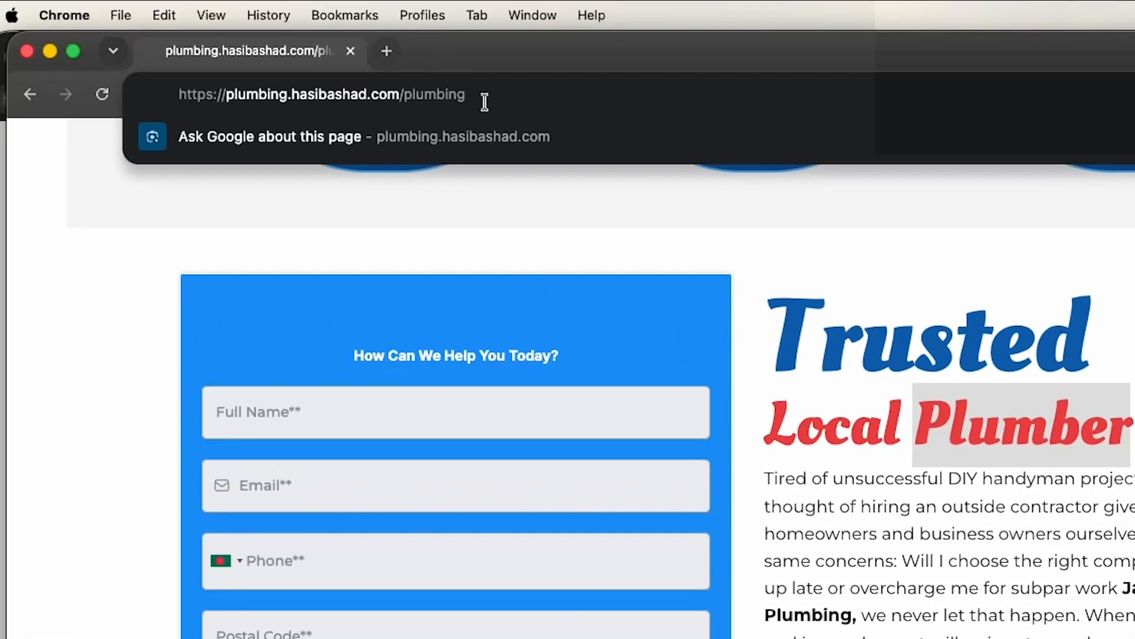
{"action": "type", "text": "#"}
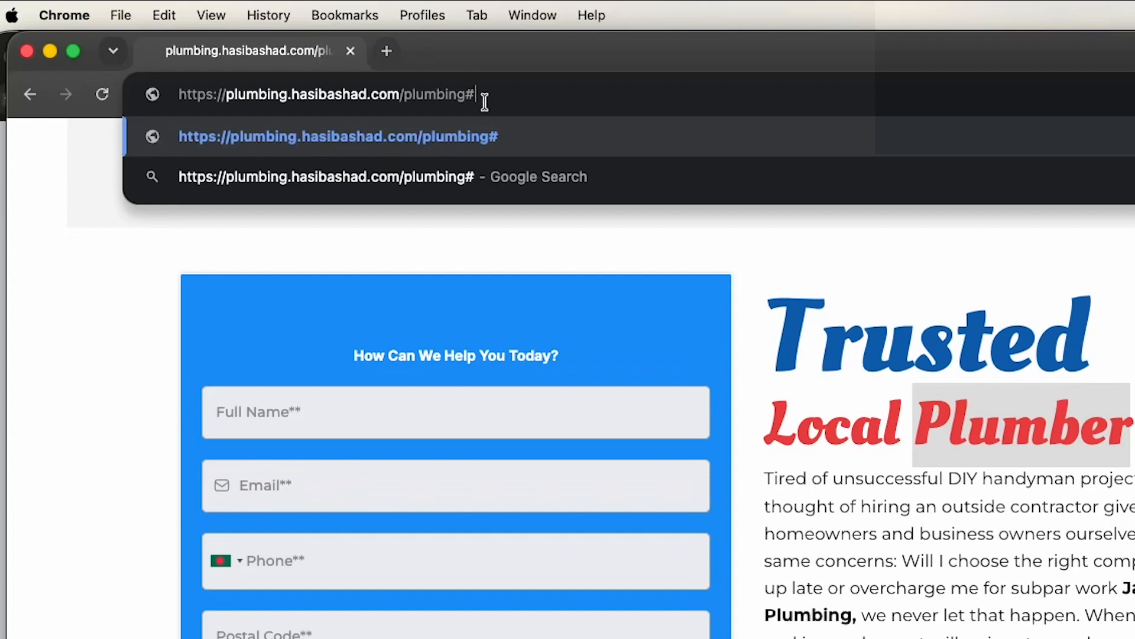
{"action": "key", "text": "super+v"}
{"action": "key", "text": "Return"}
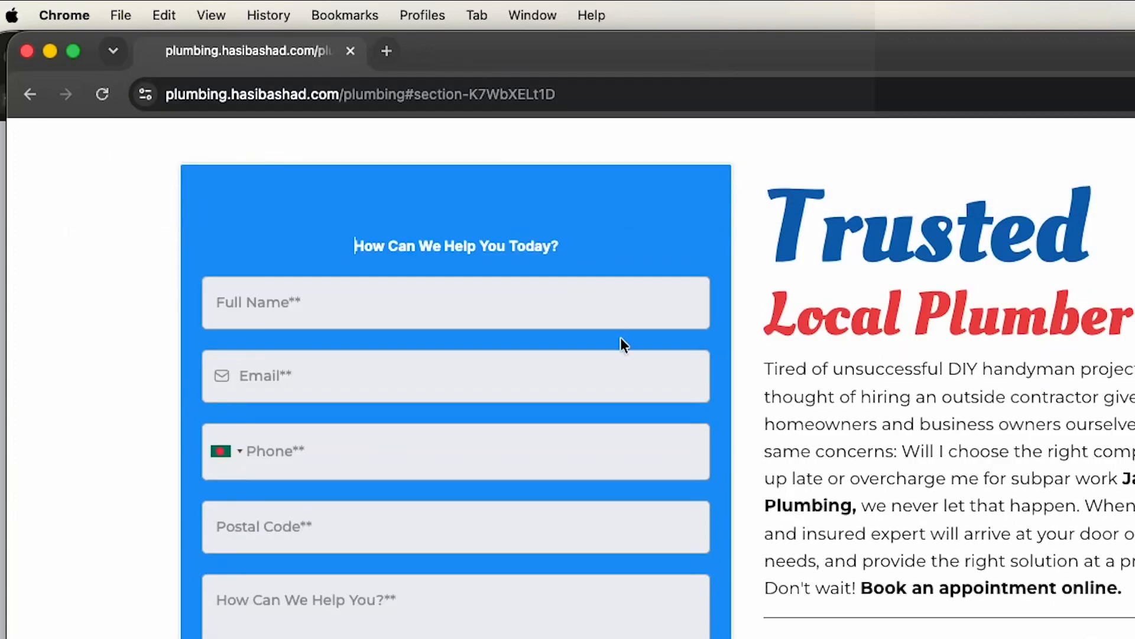
{"action": "left_click", "coordinate": [667, 94]}
{"action": "key", "text": "super+c"}
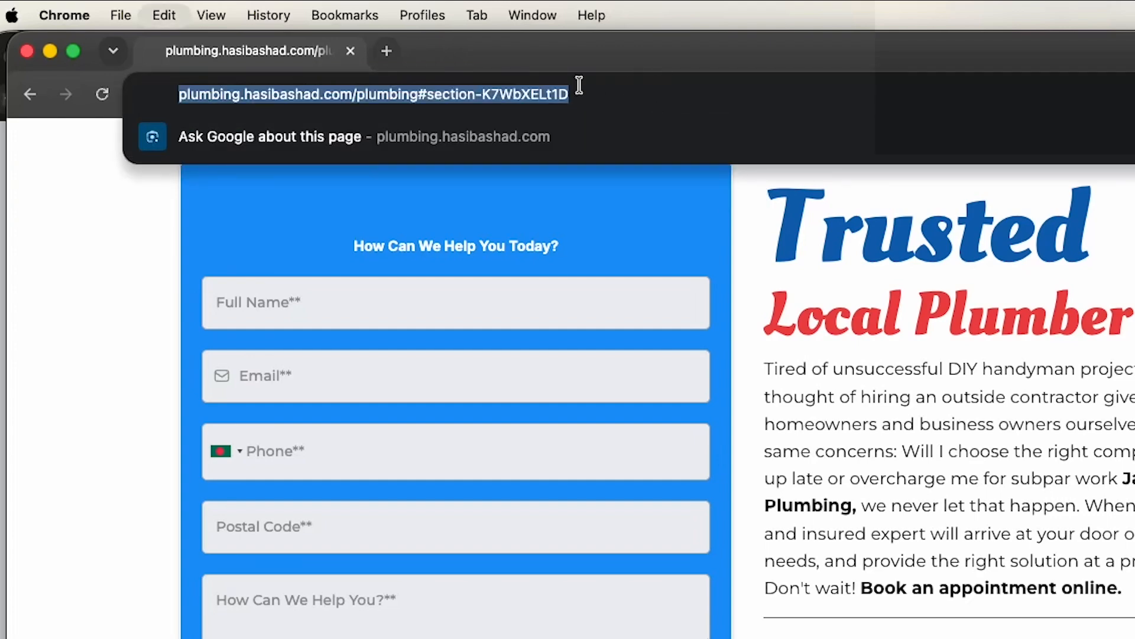
Test the copied section link in a new browser tab and look through the page around the Trusted Local Plumber section
{"action": "scroll", "coordinate": [166, 484], "scroll_direction": "up", "scroll_amount": 5}
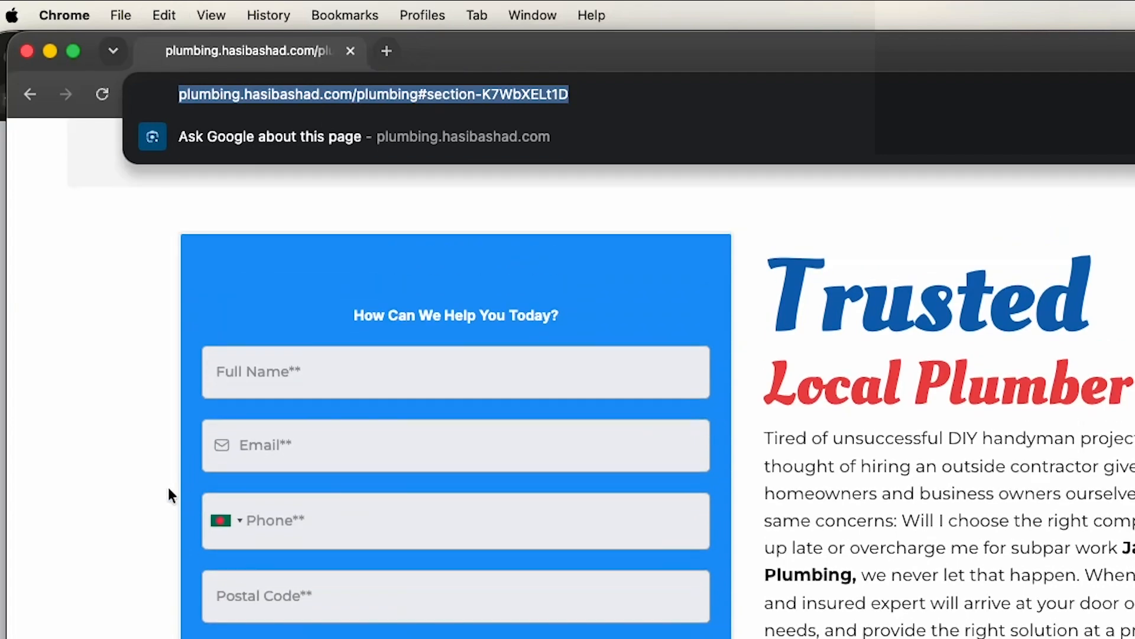
{"action": "left_click", "coordinate": [387, 51]}
{"action": "key", "text": "super+v"}
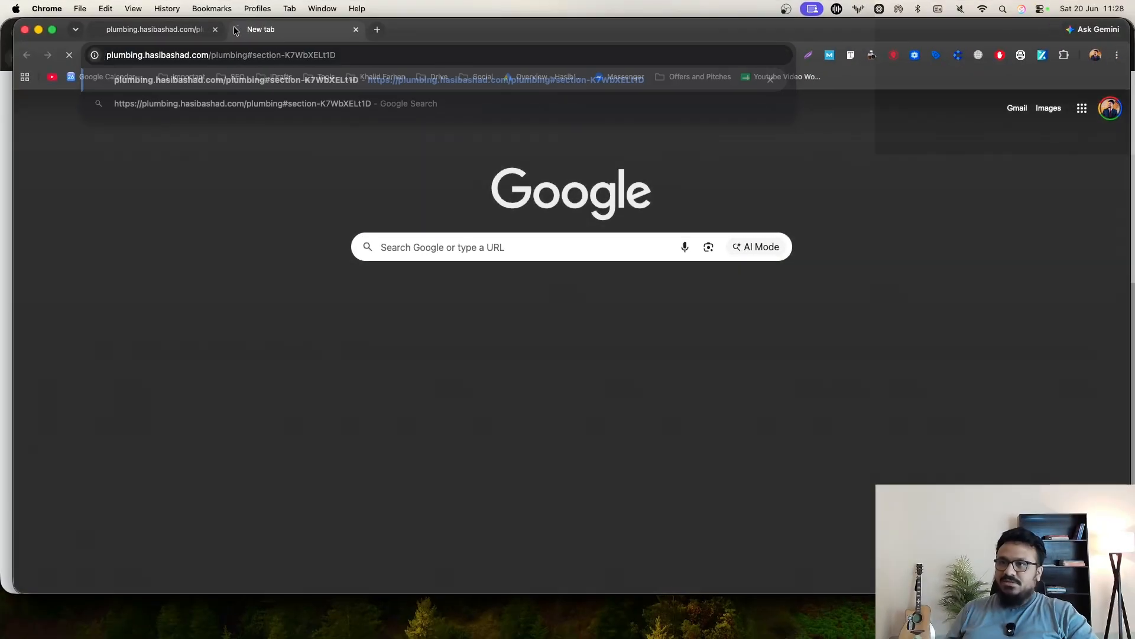
{"action": "key", "text": "Return"}
{"action": "scroll", "coordinate": [737, 282], "scroll_direction": "up", "scroll_amount": 15}
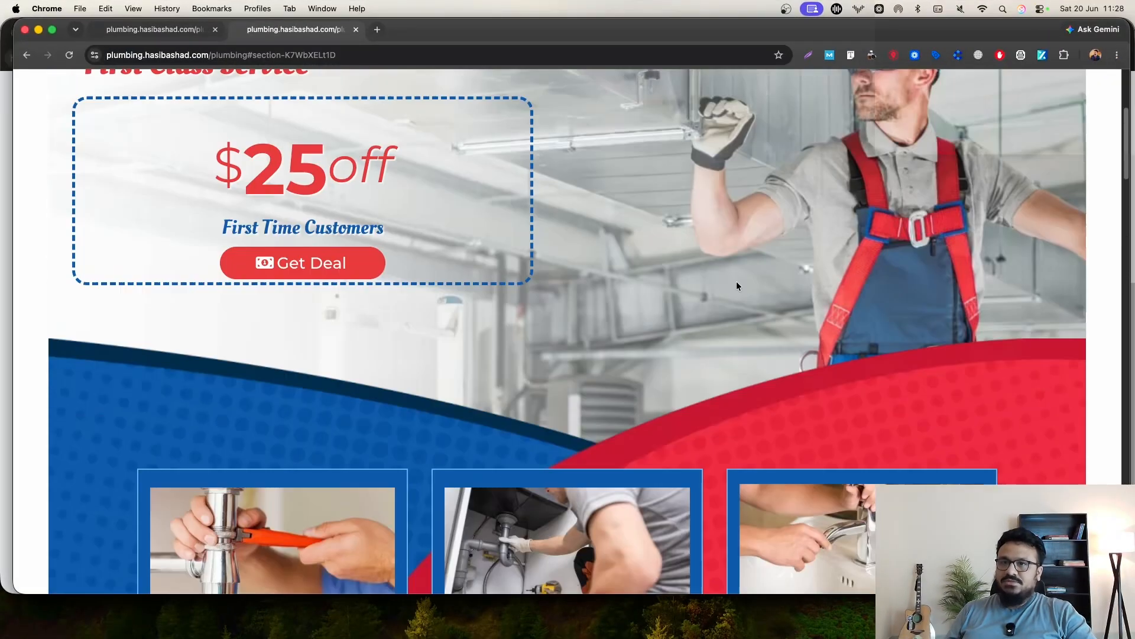
{"action": "scroll", "coordinate": [570, 182], "scroll_direction": "down", "scroll_amount": 8}
{"action": "scroll", "coordinate": [570, 182], "scroll_direction": "down", "scroll_amount": 8}
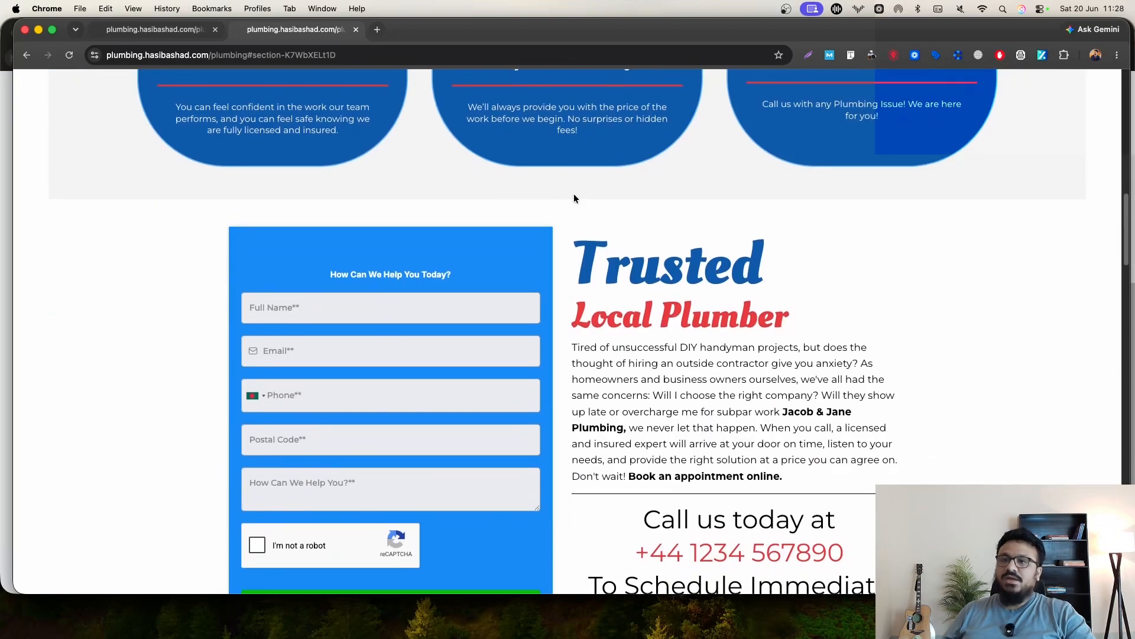
Copy the Trusted Local Plumber section link and paste it as the final URL of Sitelink 2 in Google Ads
{"action": "left_click", "coordinate": [288, 58]}
{"action": "key", "text": "super+c"}
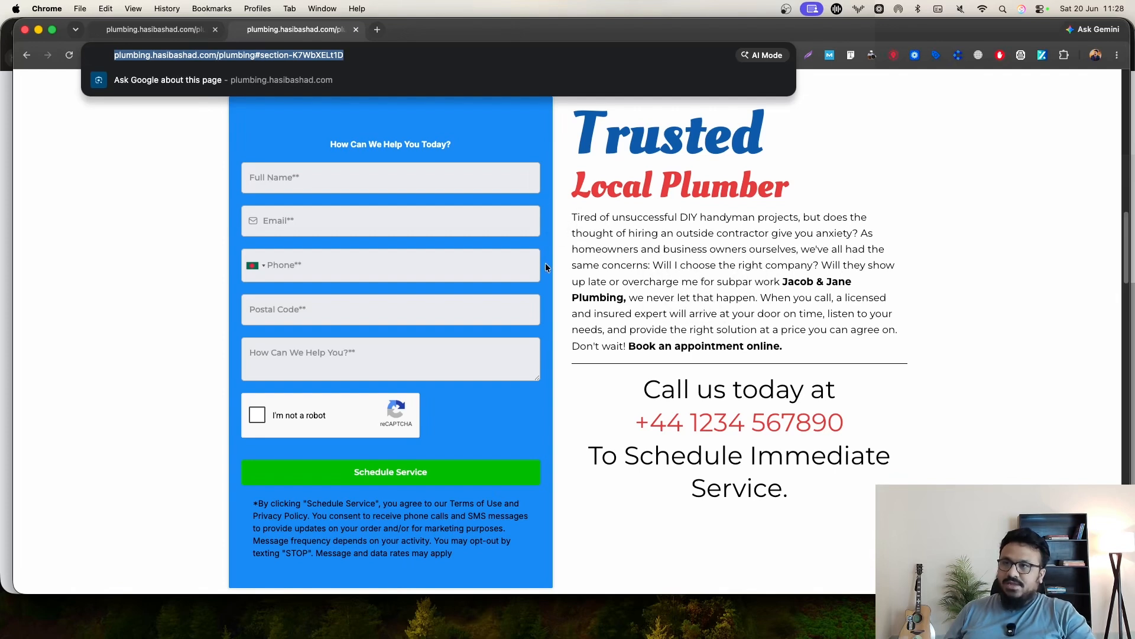
{"action": "left_click", "coordinate": [513, 34]}
{"action": "left_click", "coordinate": [39, 30]}
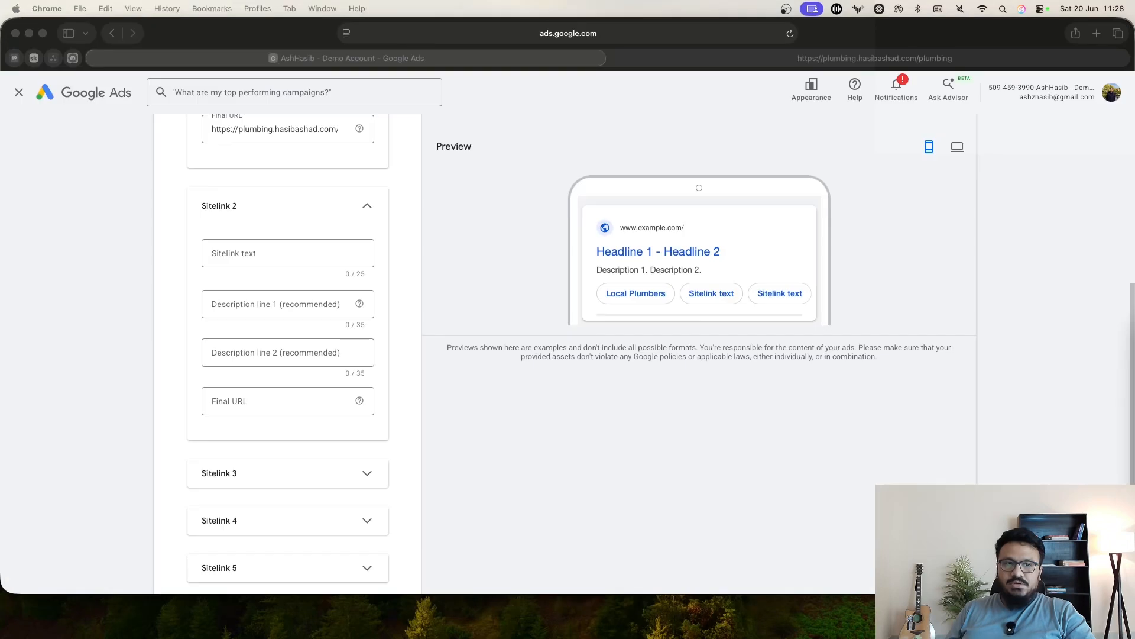
{"action": "left_click", "coordinate": [243, 407]}
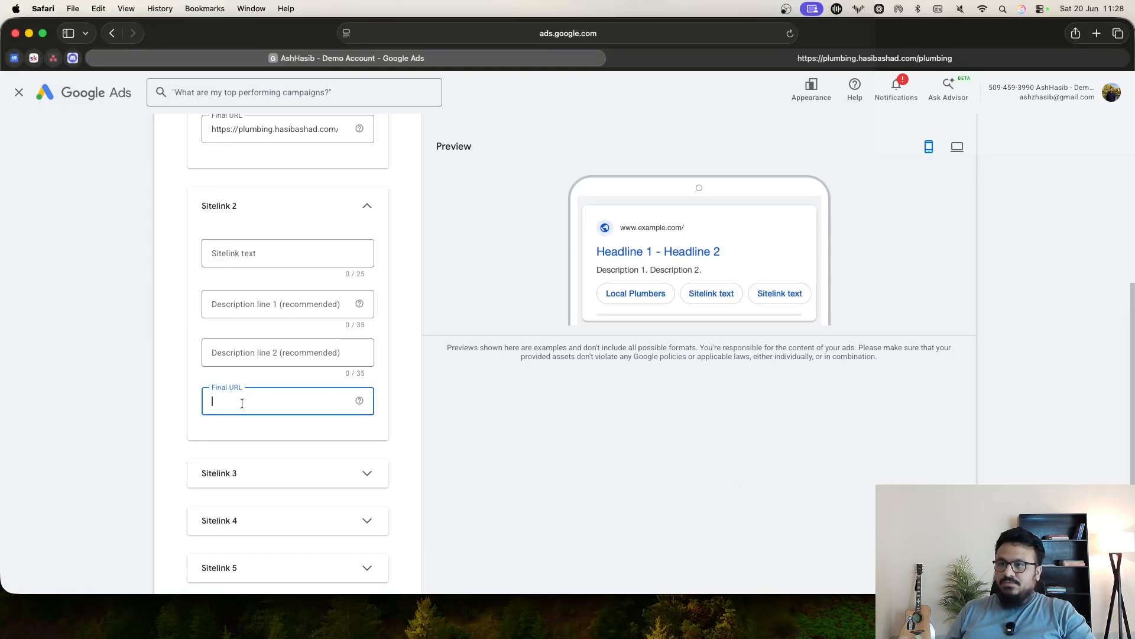
{"action": "key", "text": "super+v"}
Set the sitelink text of Sitelink 2 to "Get A Free Quote"
{"action": "left_click", "coordinate": [261, 258]}
{"action": "type", "text": "Get A"}
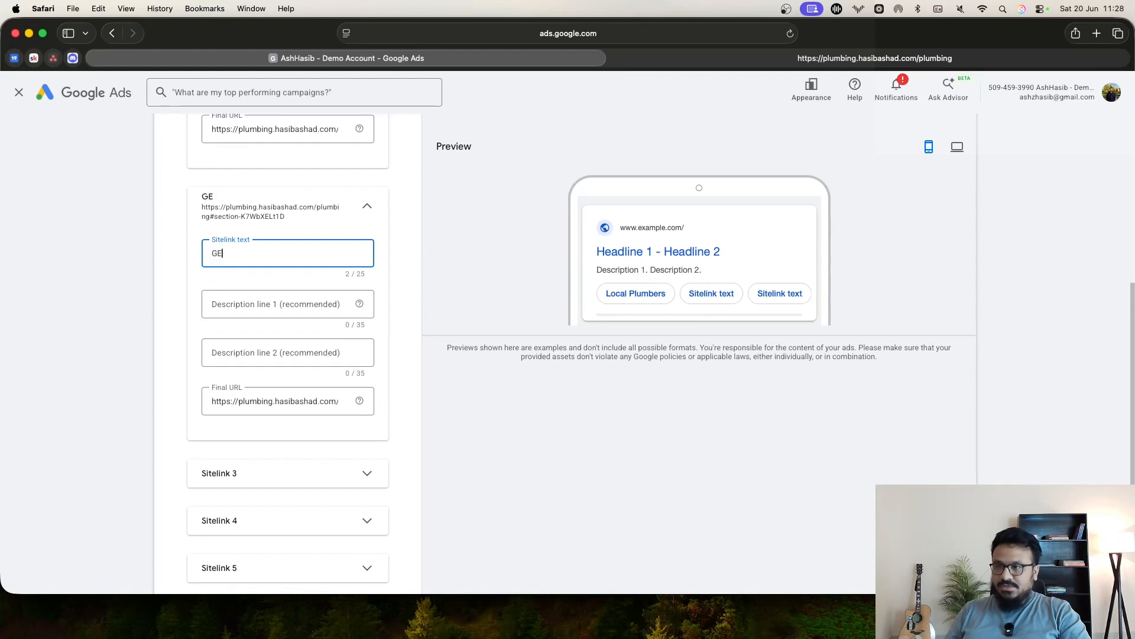
{"action": "type", "text": " Free Quote"}
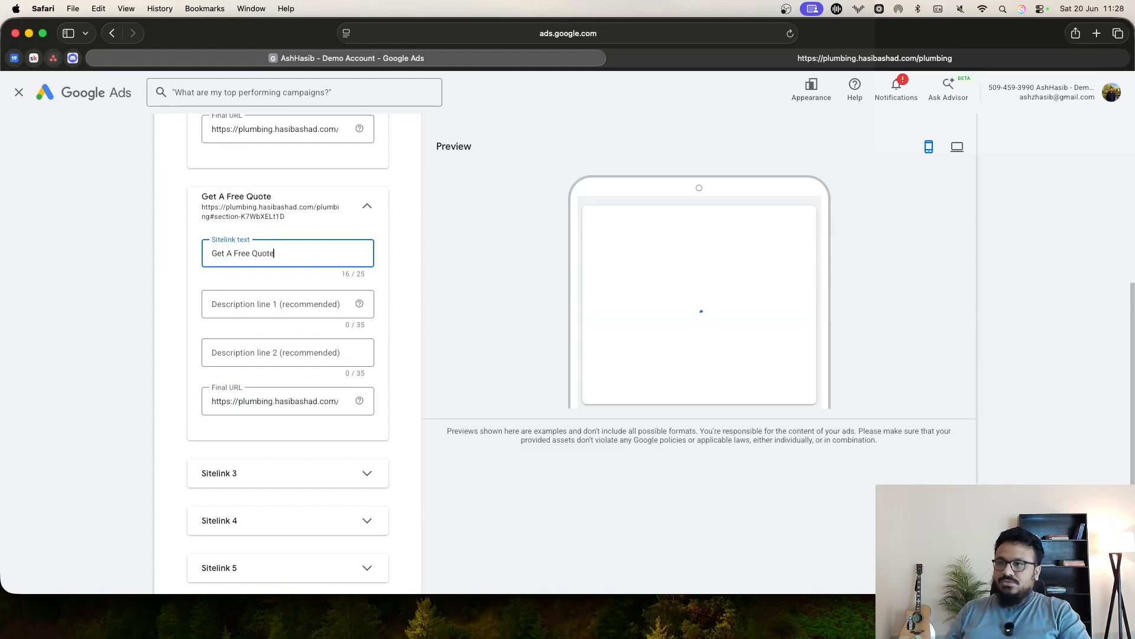
Fill in the Get A Free Quote descriptions with "Trusted Plumbers In Your Area" and "Family Owned & Operated", and expand the empty Sitelink 3 form
{"action": "key", "text": "Tab"}
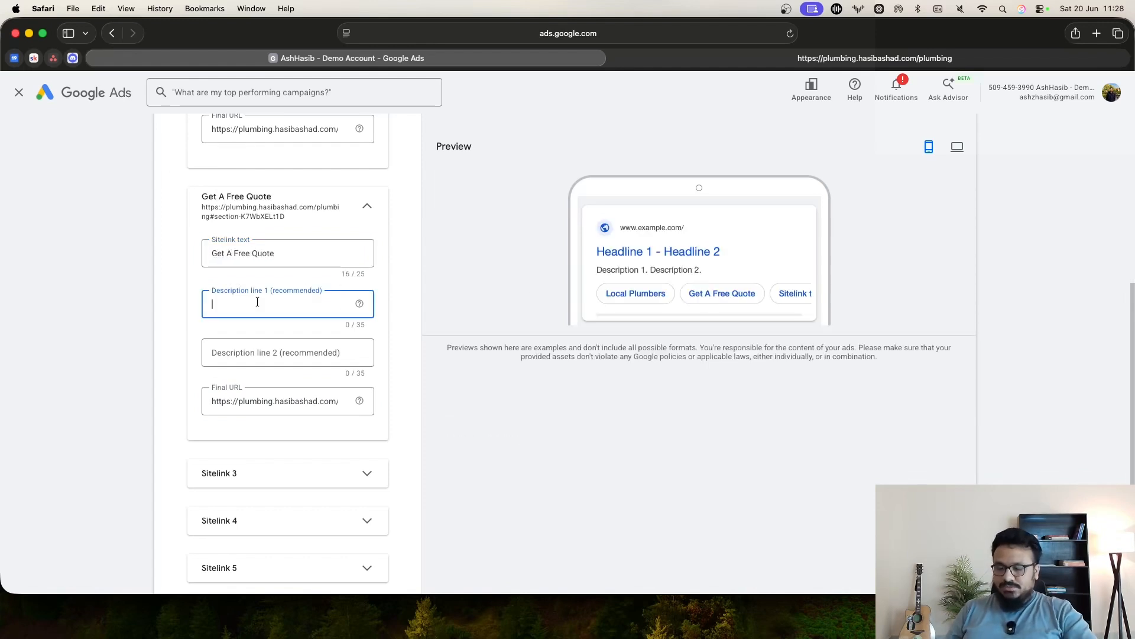
{"action": "type", "text": "Trusted Plumbers In"}
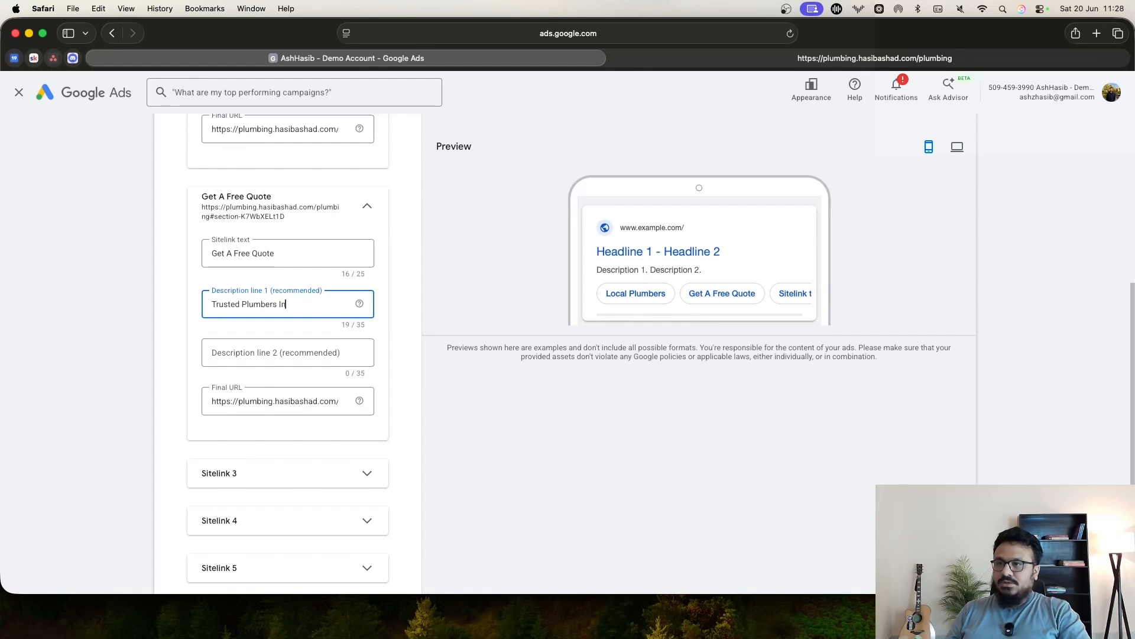
{"action": "type", "text": " Your Area"}
{"action": "key", "text": "Tab"}
{"action": "type", "text": "Family Owned & Operated"}
{"action": "scroll", "coordinate": [281, 331], "scroll_direction": "down", "scroll_amount": 5}
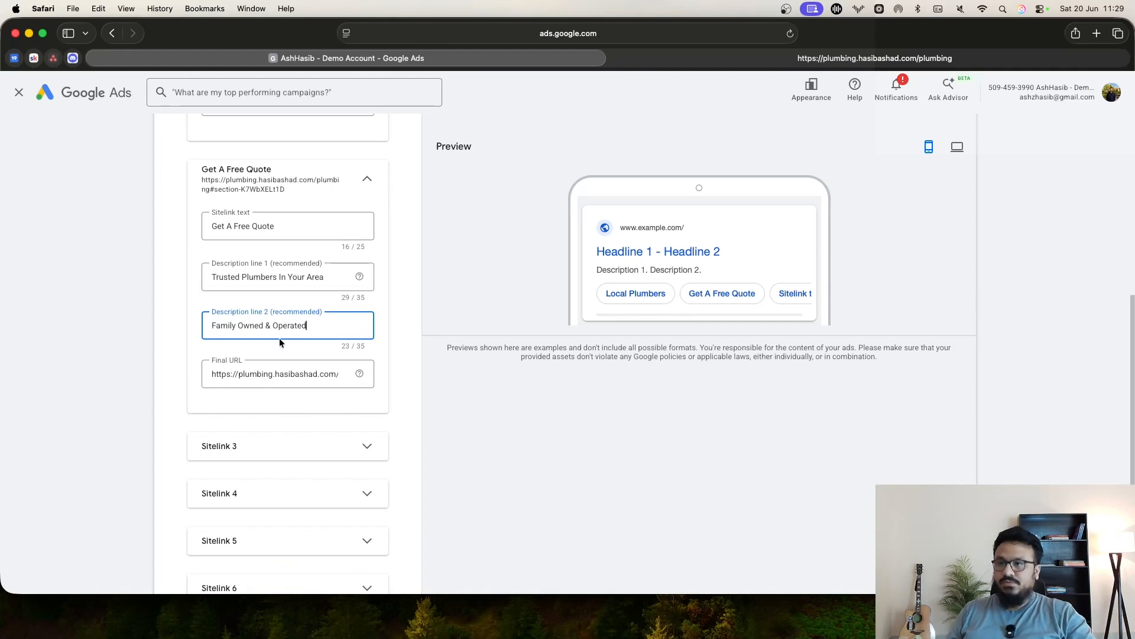
{"action": "scroll", "coordinate": [278, 272], "scroll_direction": "up", "scroll_amount": 2}
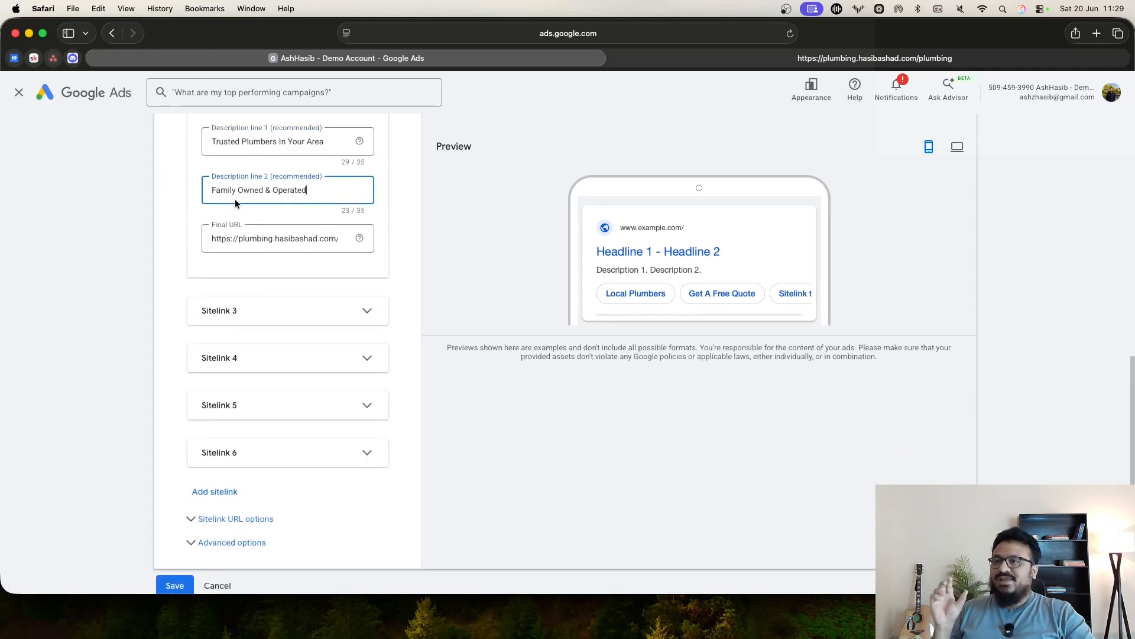
{"action": "left_click", "coordinate": [260, 314]}
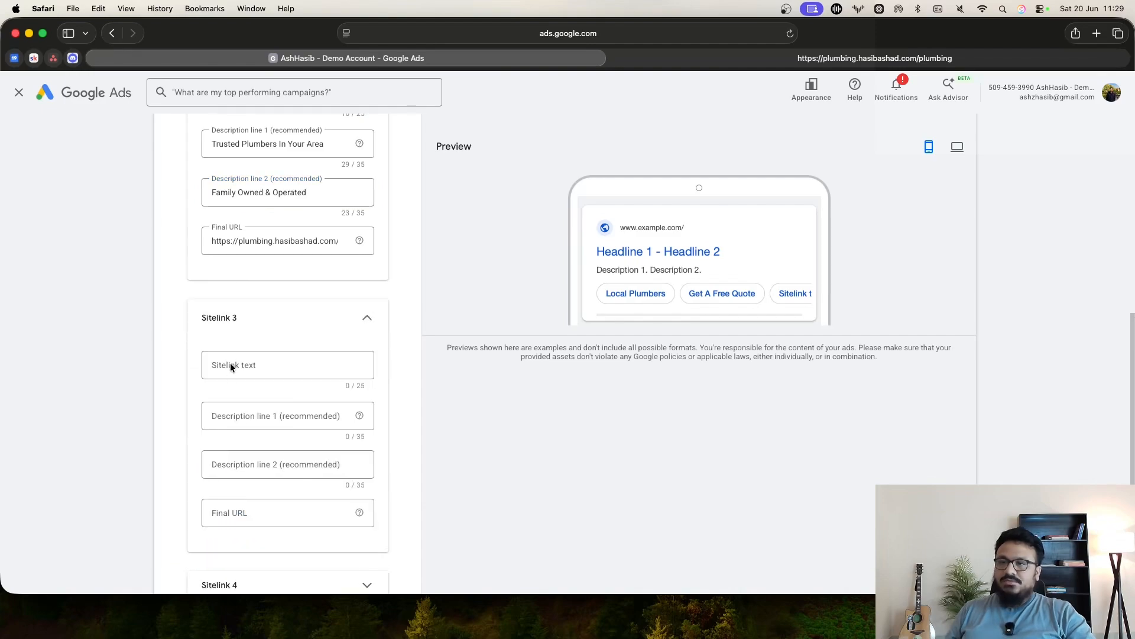
In Chrome, inspect the landing page's "Dont Take Our Word for It!" review section and copy its section id
{"action": "left_click_drag", "start_coordinate": [1134, 248], "coordinate": [646, 48]}
{"action": "scroll", "coordinate": [654, 262], "scroll_direction": "down", "scroll_amount": 10}
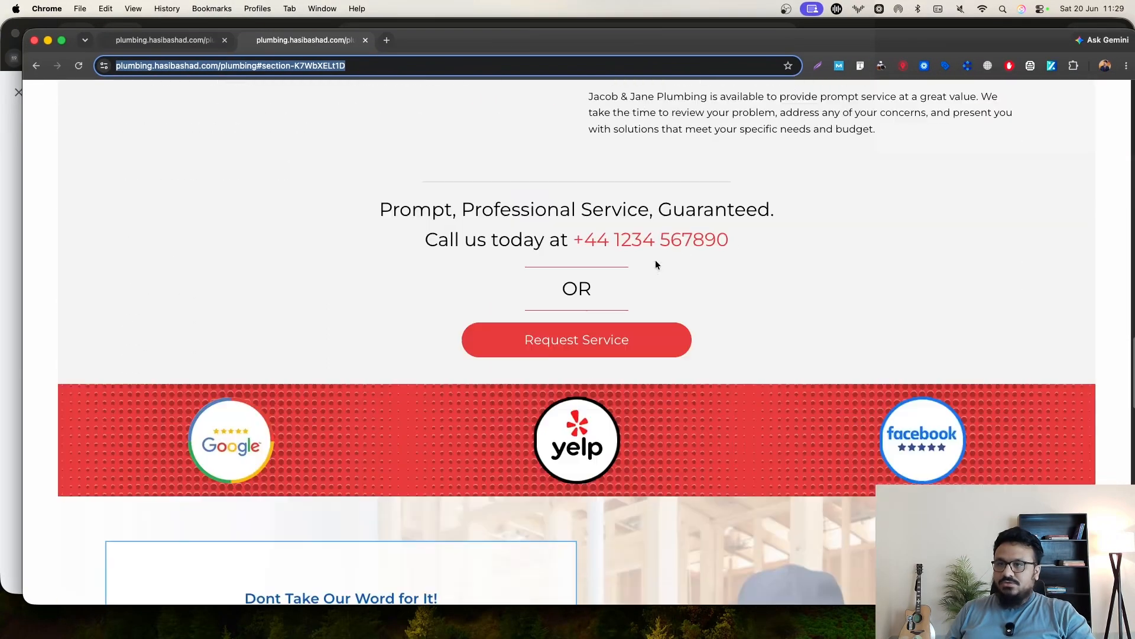
{"action": "scroll", "coordinate": [655, 264], "scroll_direction": "down", "scroll_amount": 6}
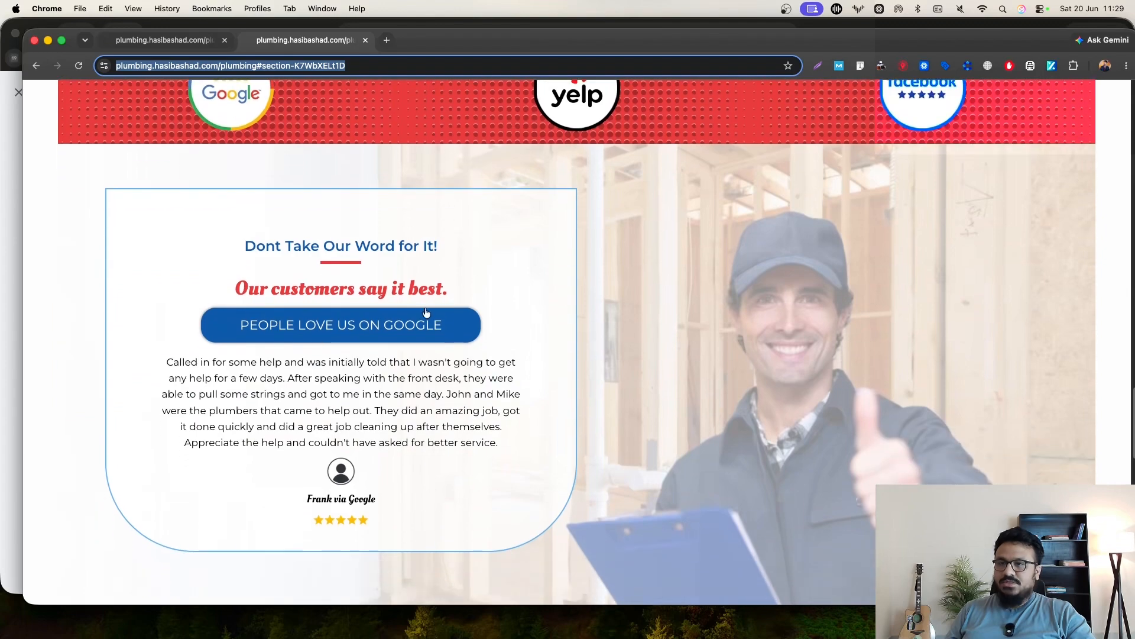
{"action": "right_click", "coordinate": [709, 222]}
{"action": "left_click", "coordinate": [596, 247]}
{"action": "right_click", "coordinate": [597, 246]}
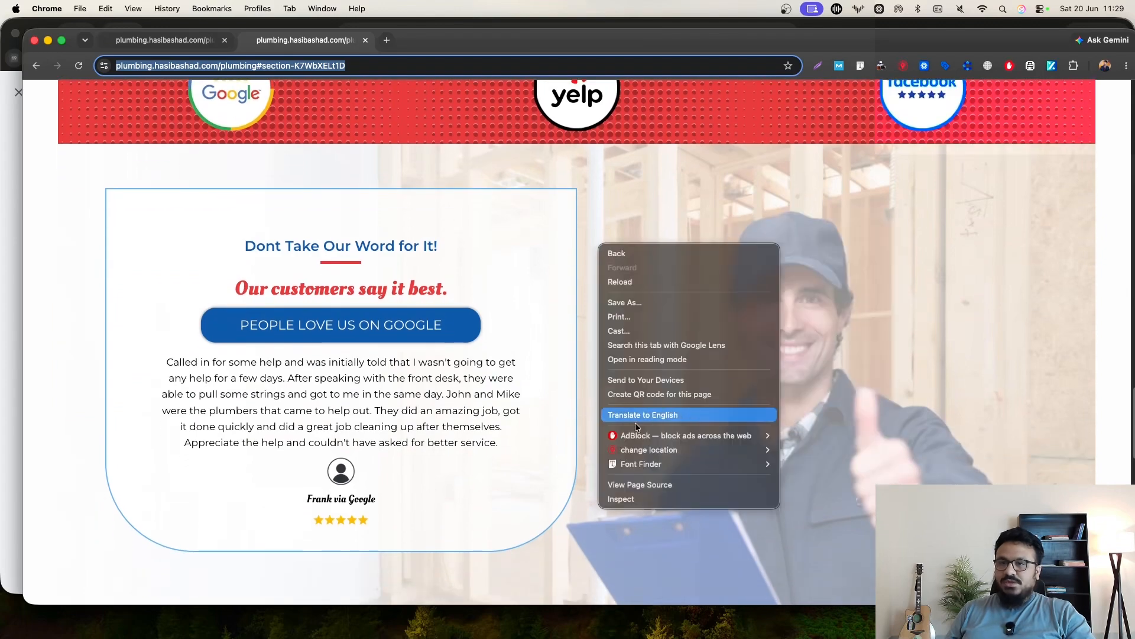
{"action": "left_click", "coordinate": [630, 498]}
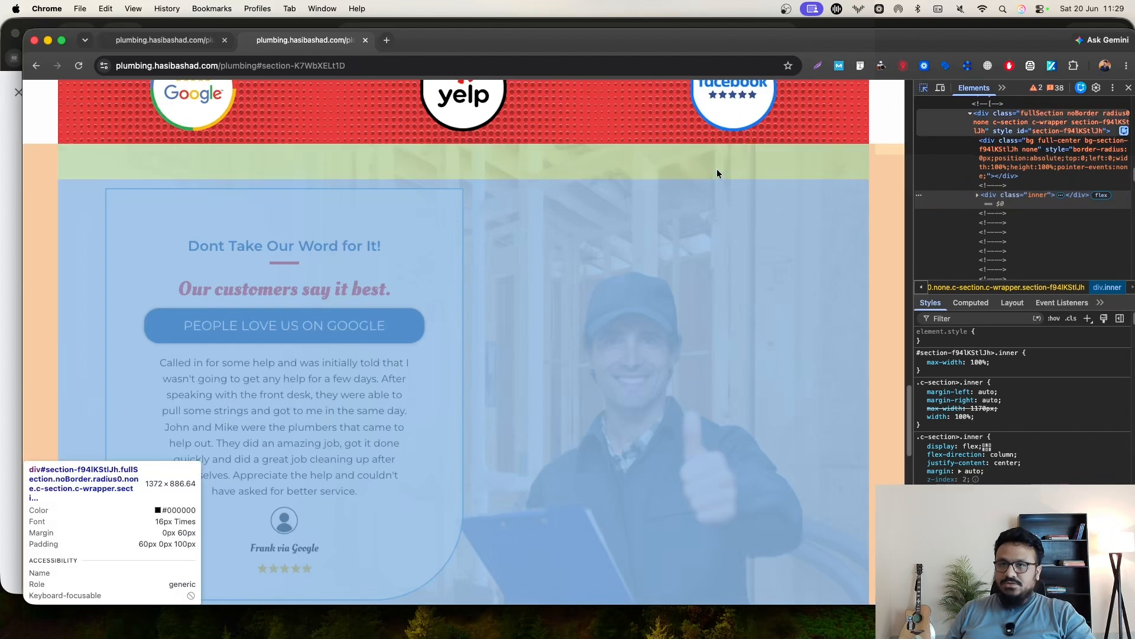
{"action": "left_click", "coordinate": [717, 168]}
{"action": "double_click", "coordinate": [1053, 134]}
{"action": "key", "text": "super+c"}
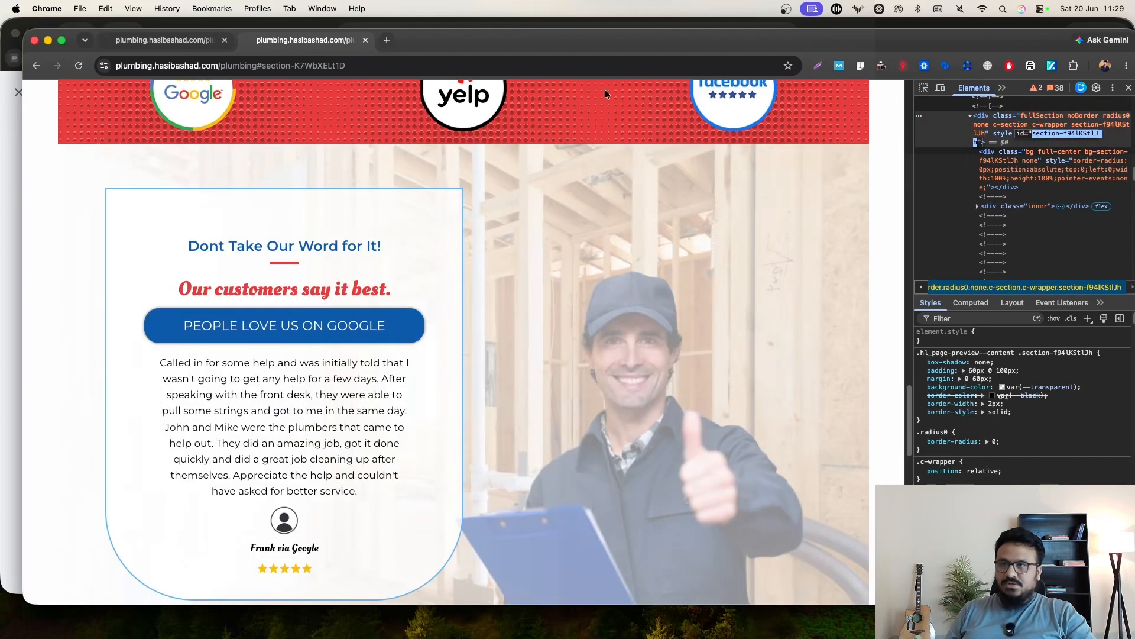
Replace the section id in the page address with the review section's id, load it and copy the full link
{"action": "left_click_drag", "start_coordinate": [262, 65], "coordinate": [362, 69]}
{"action": "key", "text": "super+v"}
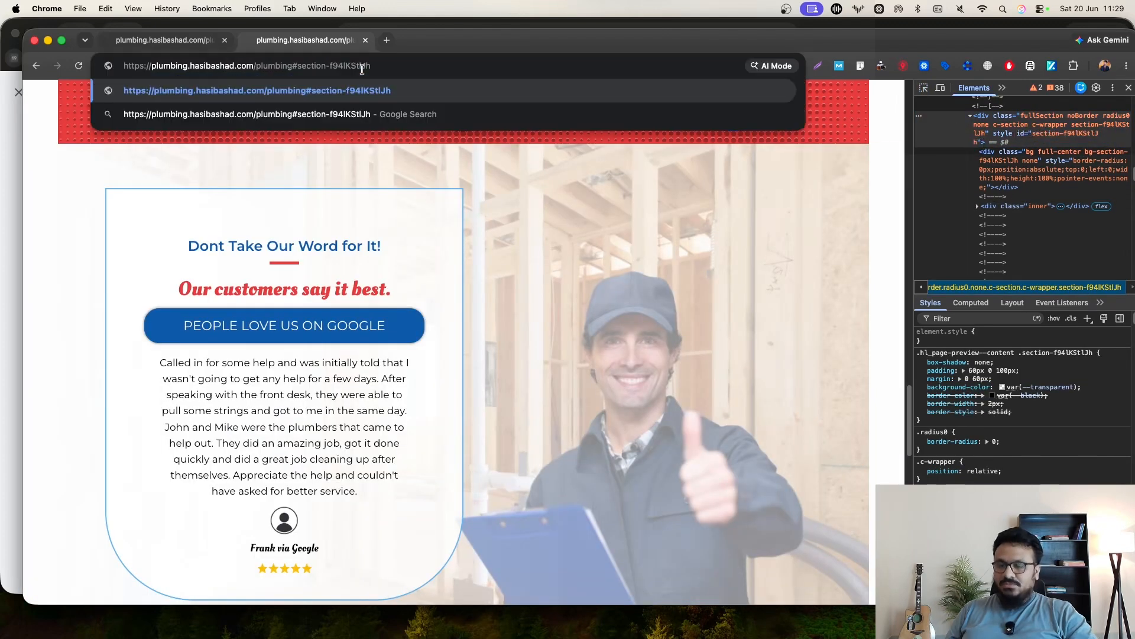
{"action": "key", "text": "Return"}
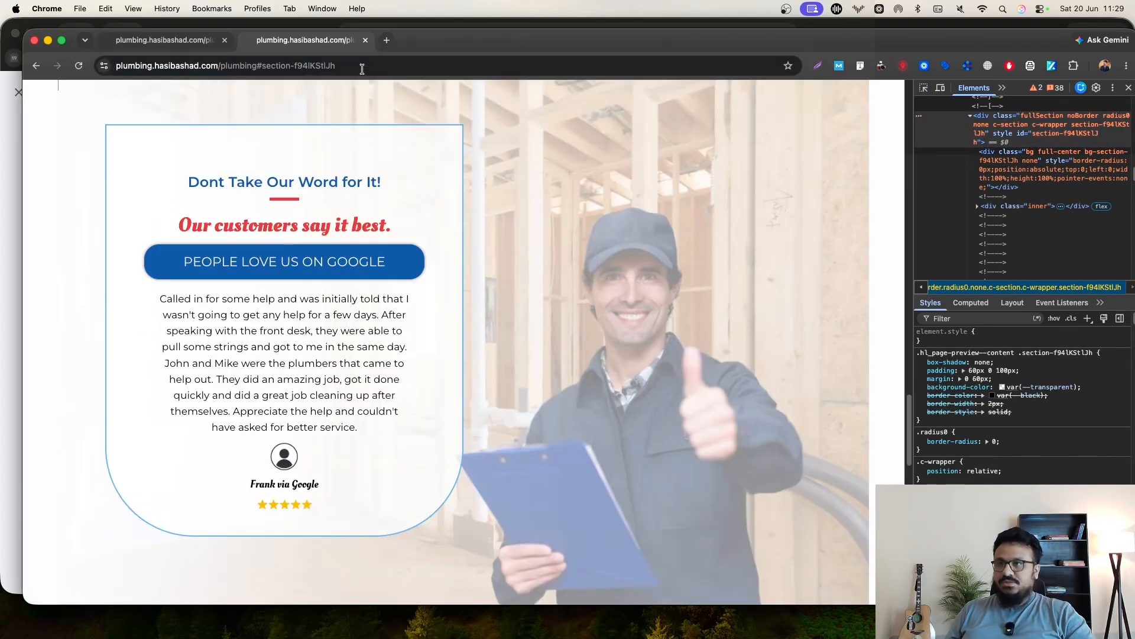
{"action": "left_click", "coordinate": [255, 70]}
{"action": "left_click", "coordinate": [257, 69]}
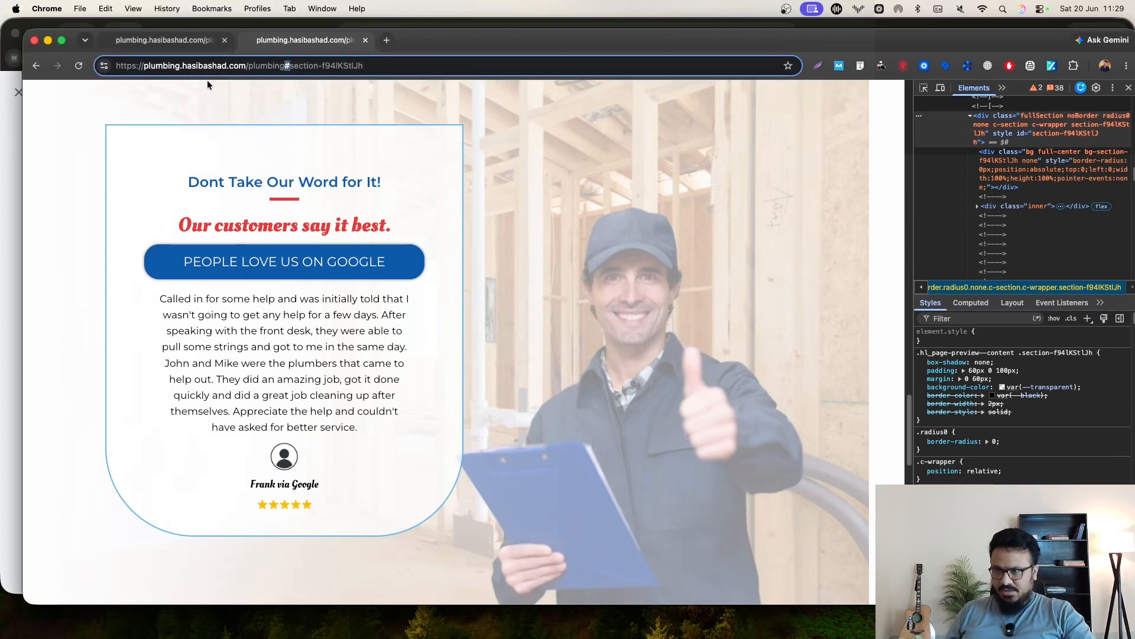
{"action": "key", "text": "super+a"}
{"action": "key", "text": "super+c"}
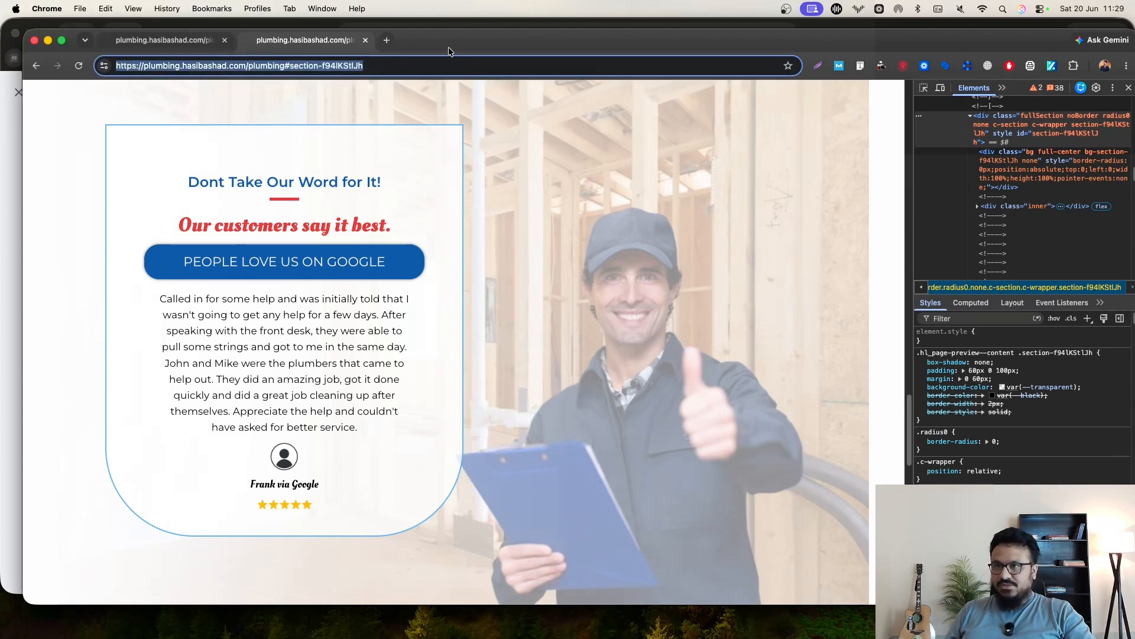
Switch back to Google Ads and paste the review section link as the final URL of Sitelink 3
{"action": "key", "text": "super+grave"}
{"action": "left_click", "coordinate": [243, 515]}
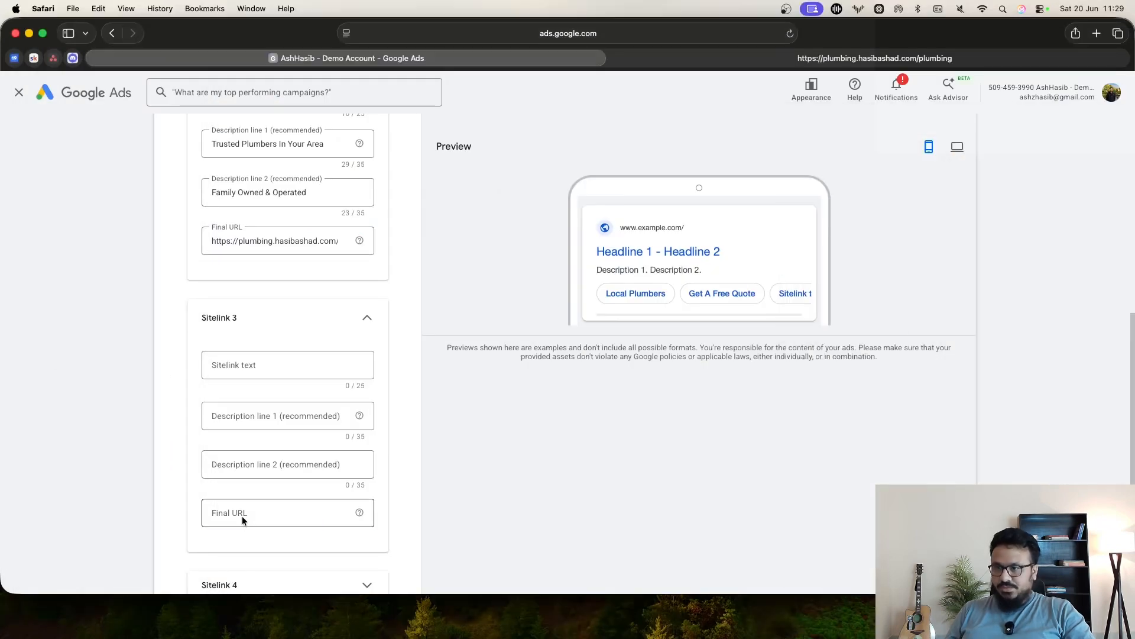
{"action": "key", "text": "super+v"}
{"action": "left_click", "coordinate": [264, 362]}
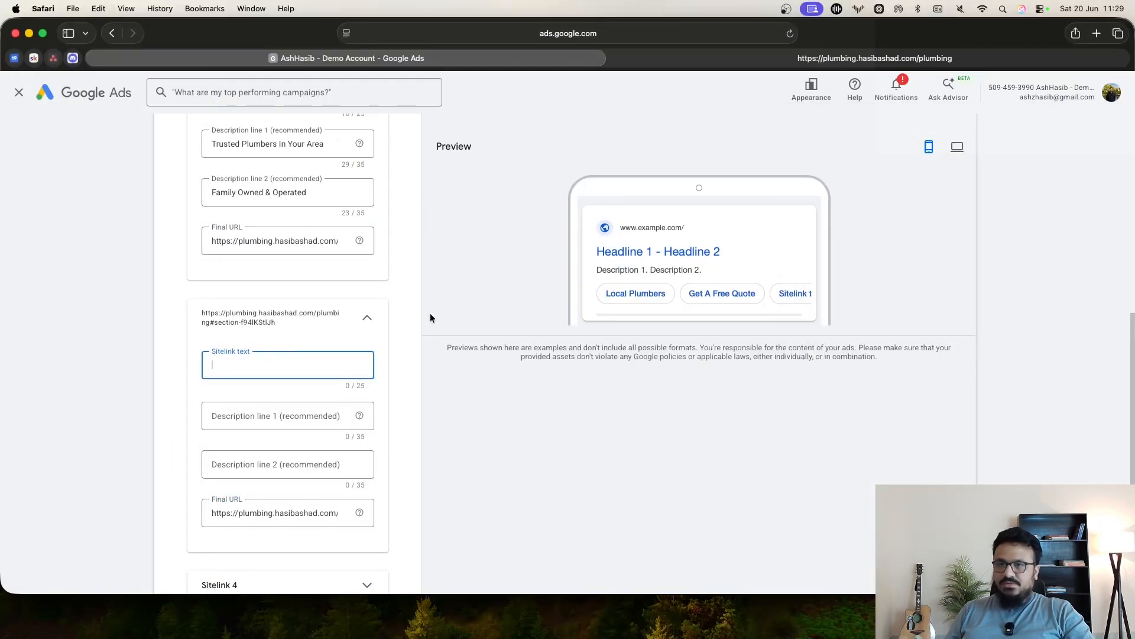
{"action": "type", "text": "What Our Members"}
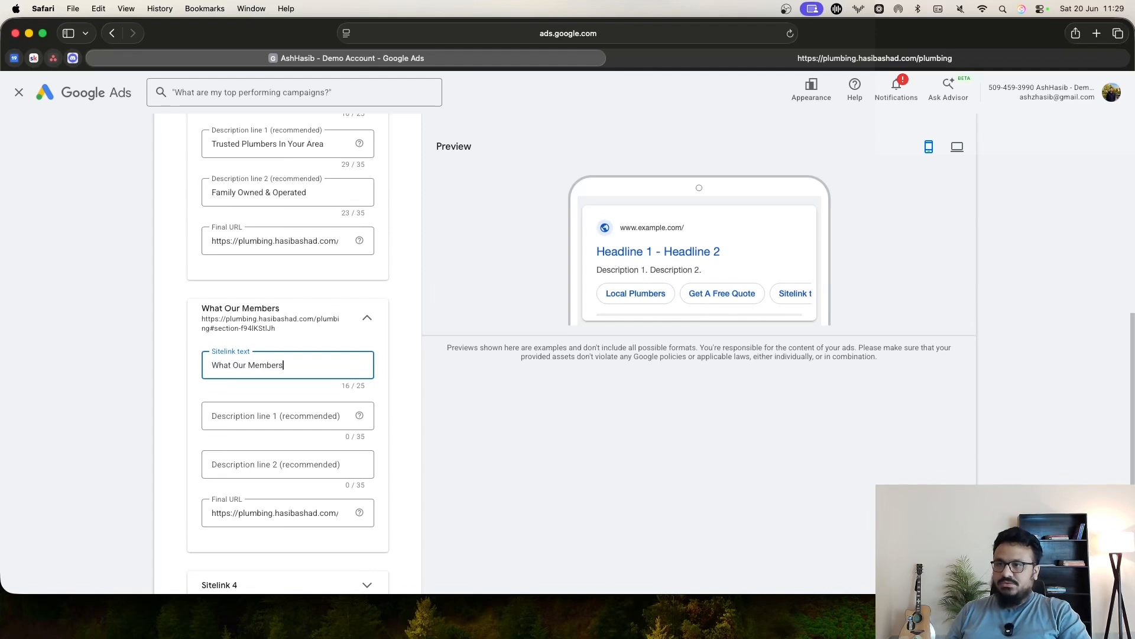
{"action": "key", "text": "BackSpace"}
{"action": "key", "text": "BackSpace"}
{"action": "key", "text": "BackSpace"}
{"action": "key", "text": "BackSpace"}
{"action": "key", "text": "BackSpace"}
{"action": "key", "text": "BackSpace"}
{"action": "type", "text": "Customers Sa"}
Set the sitelink text of Sitelink 3 to "Happy Customer Feedback"
{"action": "key", "text": "super+a"}
{"action": "type", "text": "Happ"}
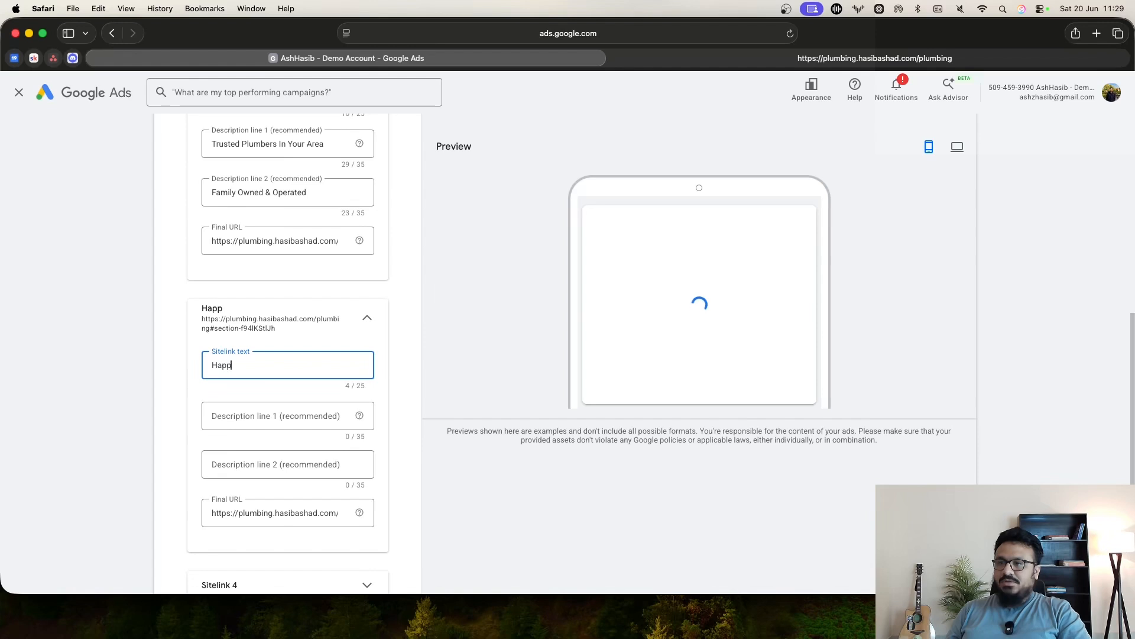
{"action": "type", "text": "y Customer Feedback"}
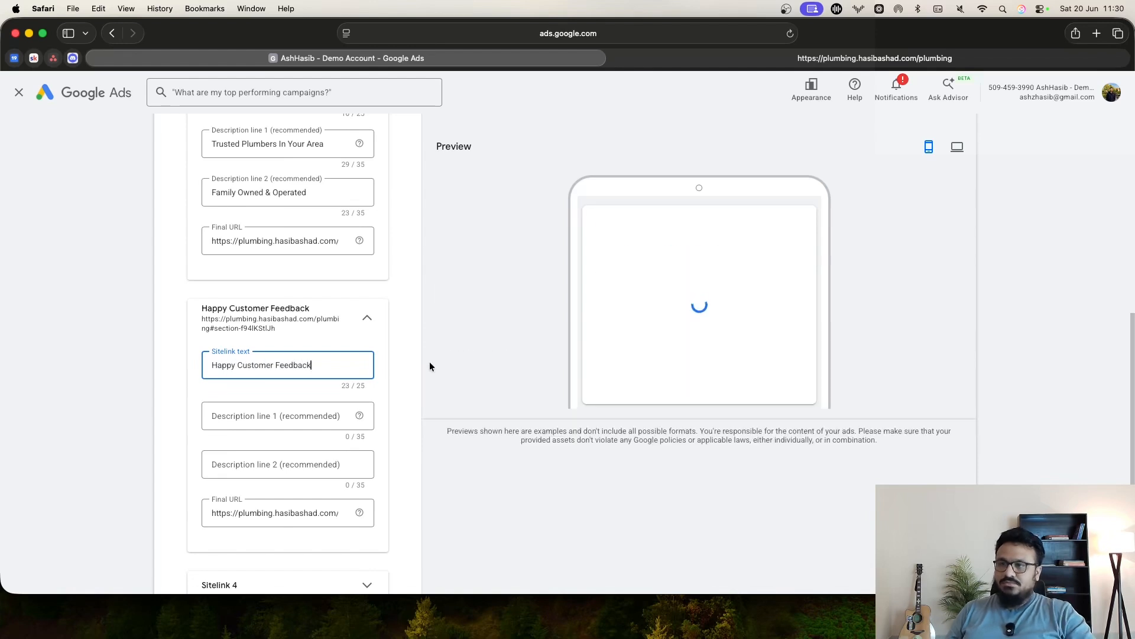
Fill in description line 1 of the Happy Customer Feedback sitelink with "5 Star Rated In Dallas"
{"action": "left_click", "coordinate": [278, 408]}
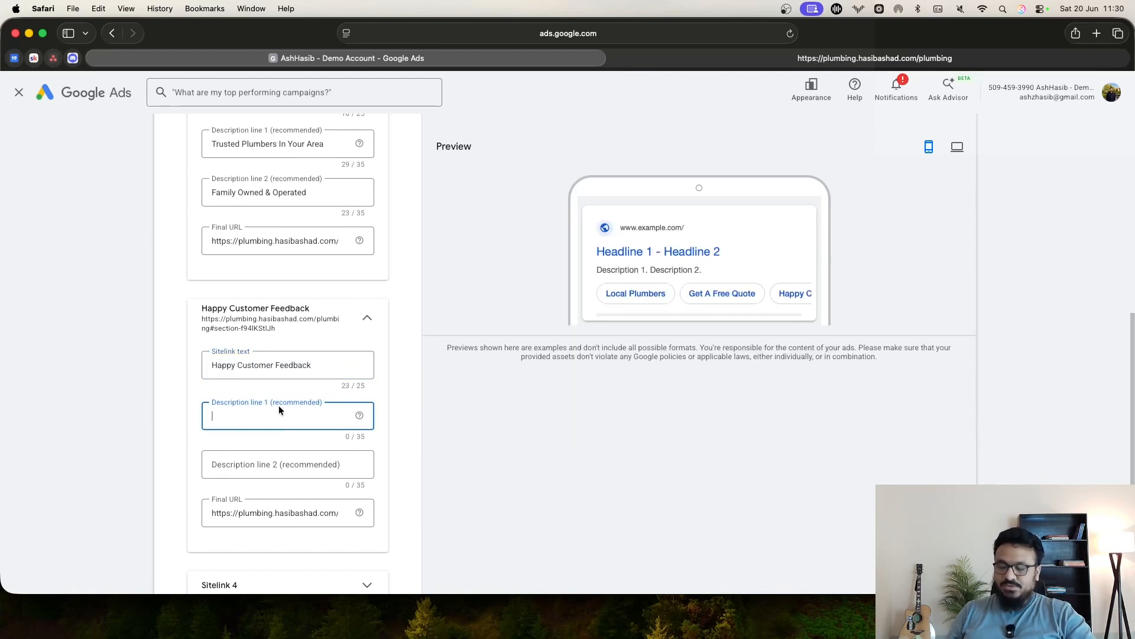
{"action": "type", "text": "5 Star R"}
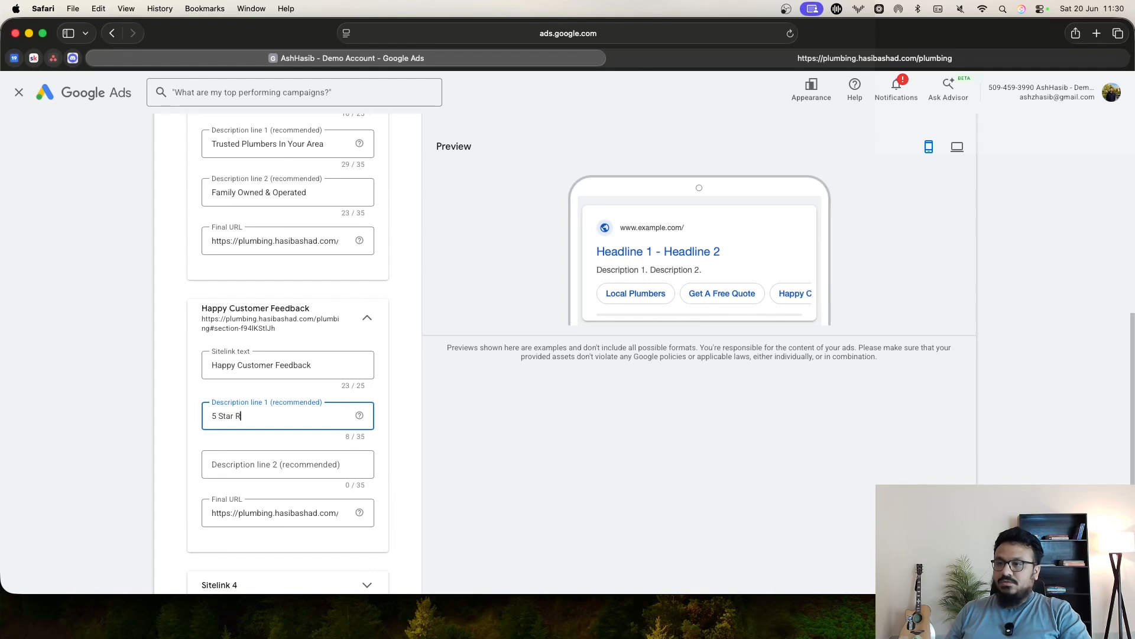
{"action": "type", "text": "ated In Dallas"}
{"action": "key", "text": "Tab"}
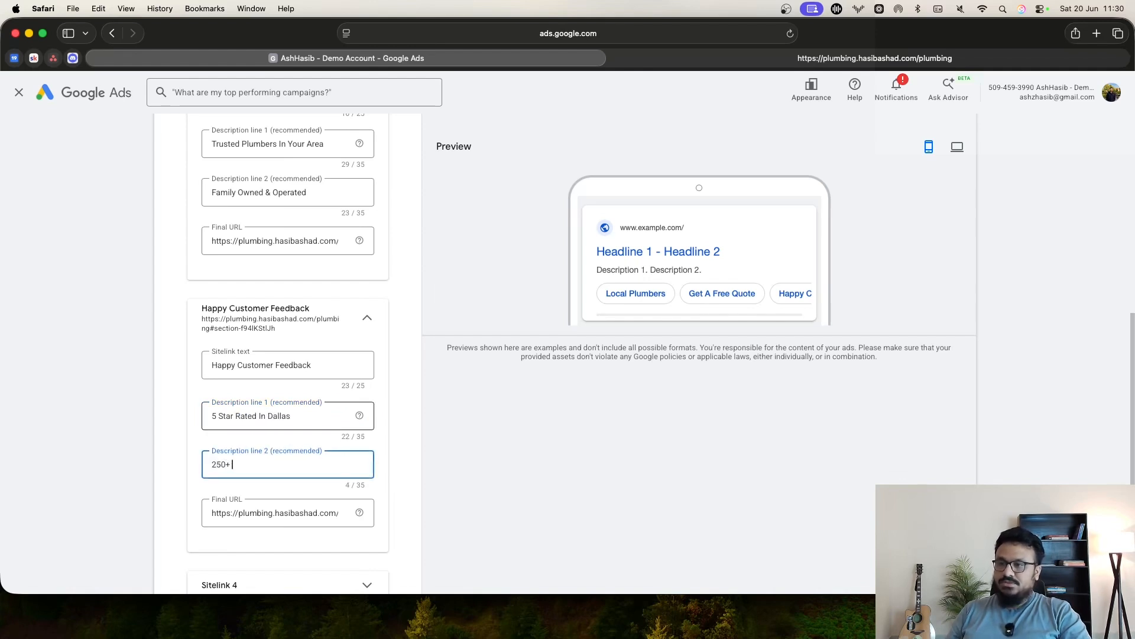
Set description line 2 of the Happy Customer Feedback sitelink to "250+ Positive Reviews" and expand Sitelink 4
{"action": "type", "text": "250+ Positive Reviews"}
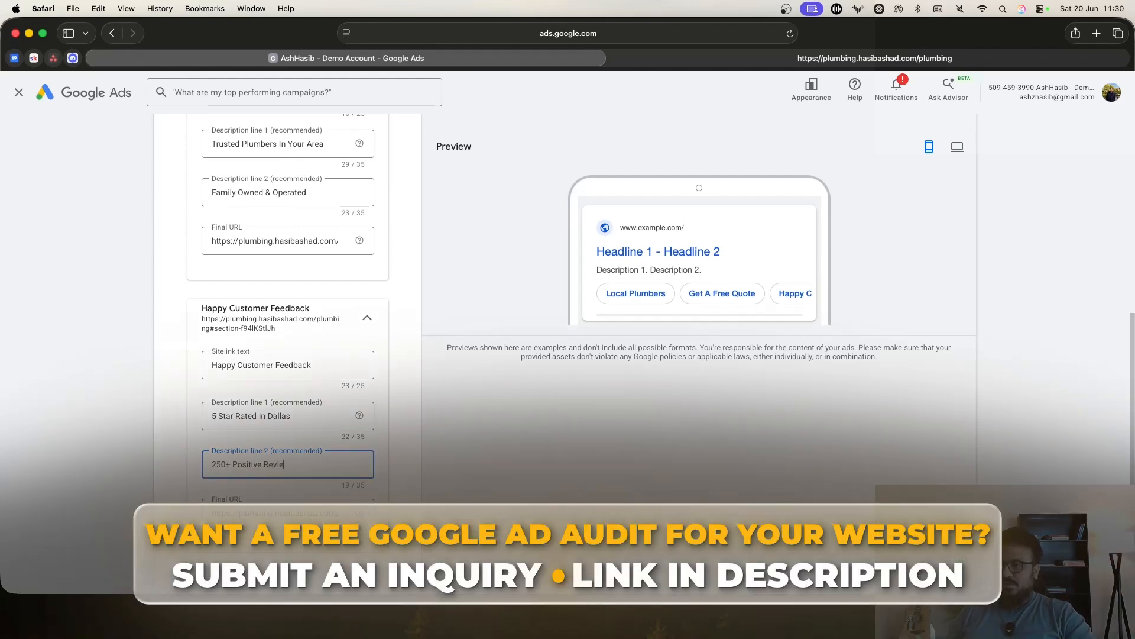
{"action": "scroll", "coordinate": [233, 389], "scroll_direction": "down", "scroll_amount": 4}
{"action": "left_click", "coordinate": [243, 385]}
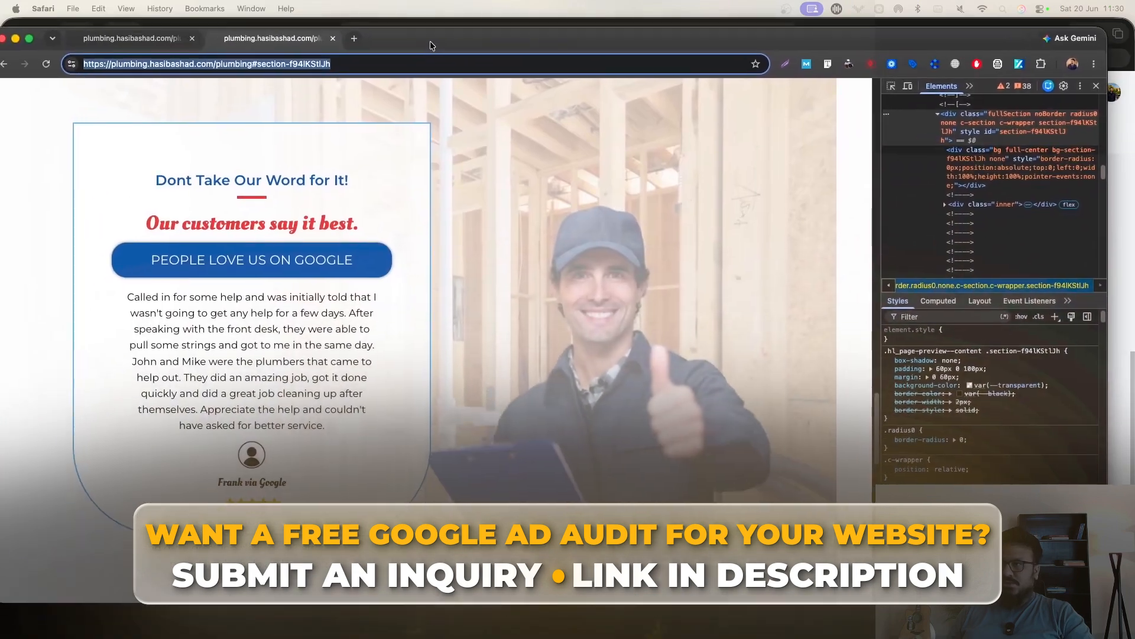
On the landing page in Chrome, inspect the "More Reasons To Choose Us" section and copy its section id
{"action": "scroll", "coordinate": [376, 158], "scroll_direction": "down", "scroll_amount": 5}
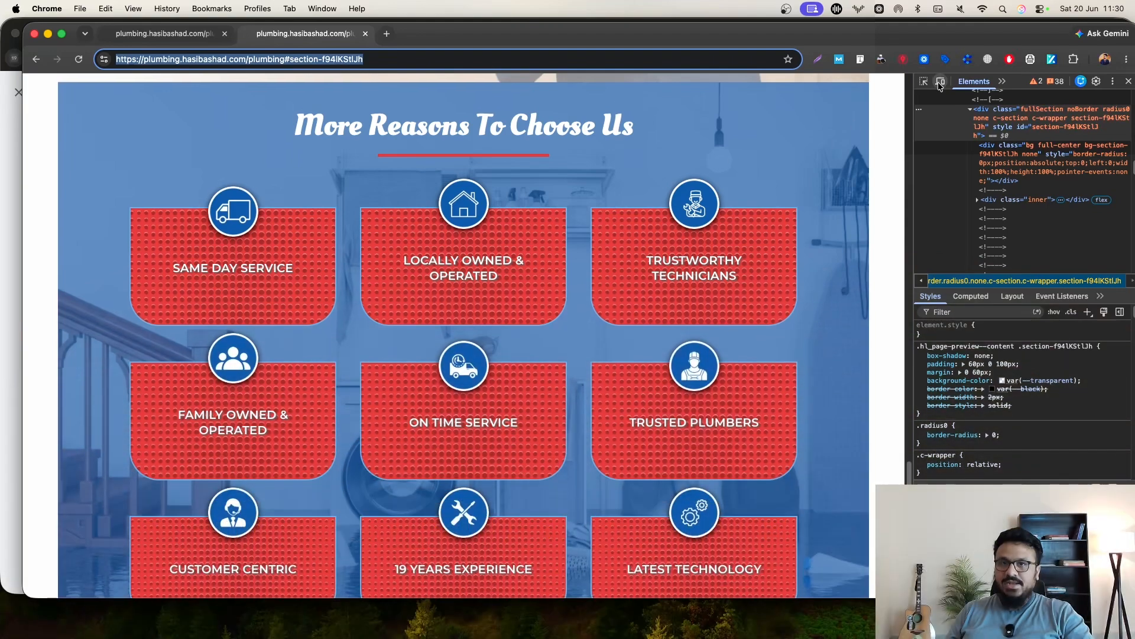
{"action": "key", "text": "super+shift+c"}
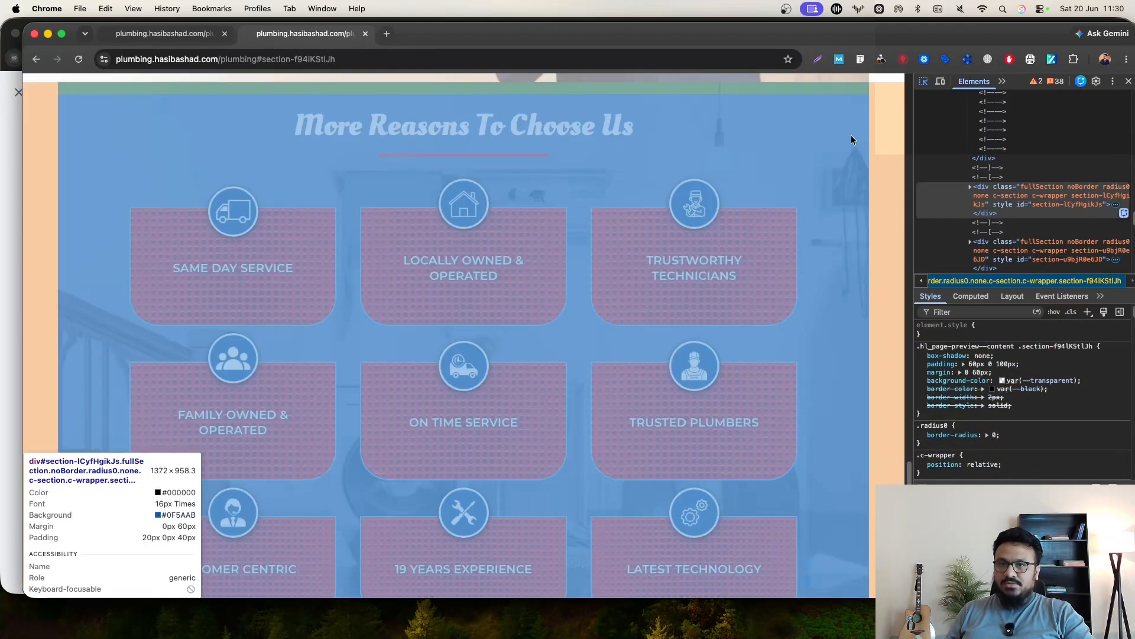
{"action": "left_click", "coordinate": [851, 136]}
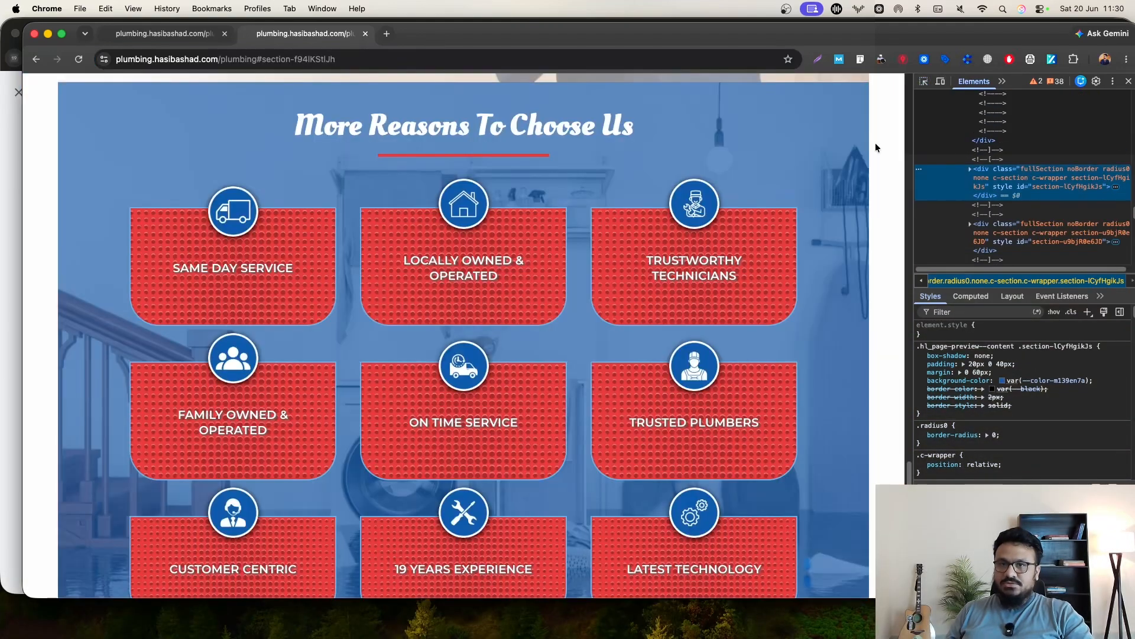
{"action": "double_click", "coordinate": [1049, 188]}
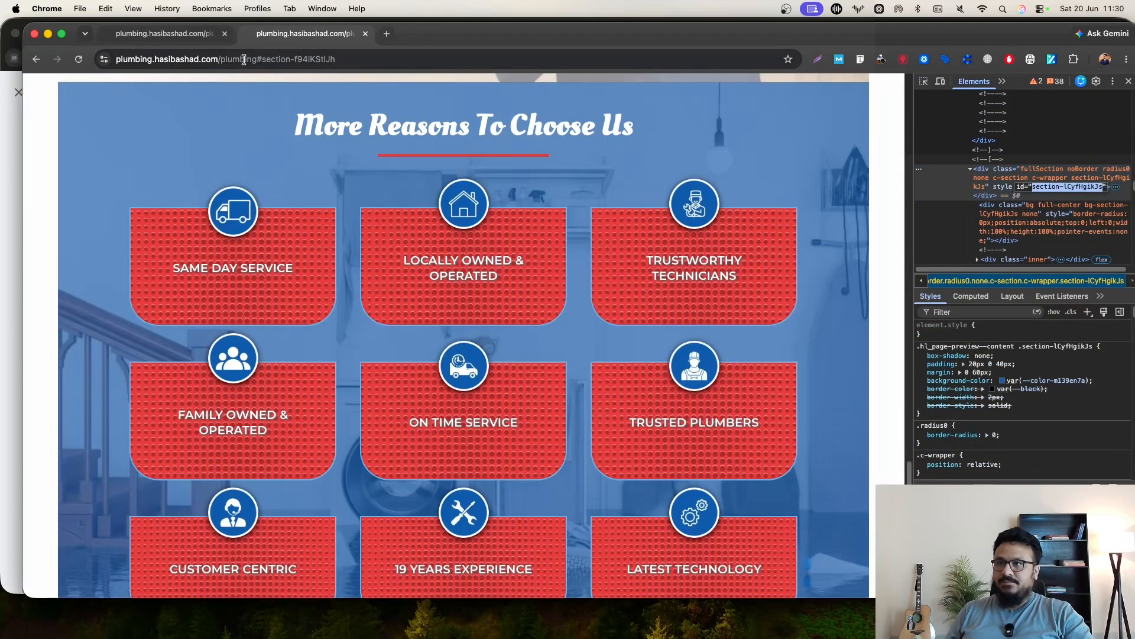
Replace the section id in the page address with the "More Reasons To Choose Us" section's id, load it and copy the full link
{"action": "left_click_drag", "start_coordinate": [262, 59], "coordinate": [435, 60]}
{"action": "key", "text": "super+v"}
{"action": "key", "text": "Return"}
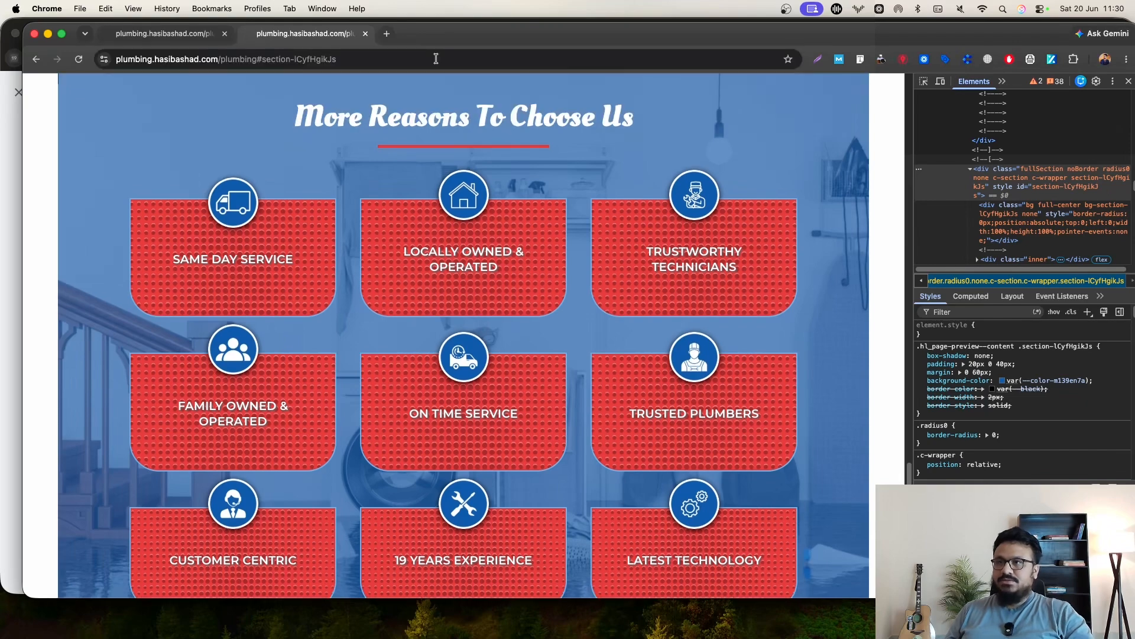
{"action": "left_click", "coordinate": [247, 59]}
{"action": "key", "text": "super+c"}
Switch back to Google Ads and paste the "More Reasons To Choose Us" section link as the final URL of Sitelink 4
{"action": "left_click_drag", "start_coordinate": [612, 40], "coordinate": [1134, 155]}
{"action": "scroll", "coordinate": [300, 473], "scroll_direction": "down", "scroll_amount": 3}
{"action": "left_click", "coordinate": [254, 427]}
{"action": "key", "text": "super+v"}
Set the sitelink text of Sitelink 4 to "Why Choose Us"
{"action": "left_click", "coordinate": [237, 282]}
{"action": "type", "text": "Why Cho"}
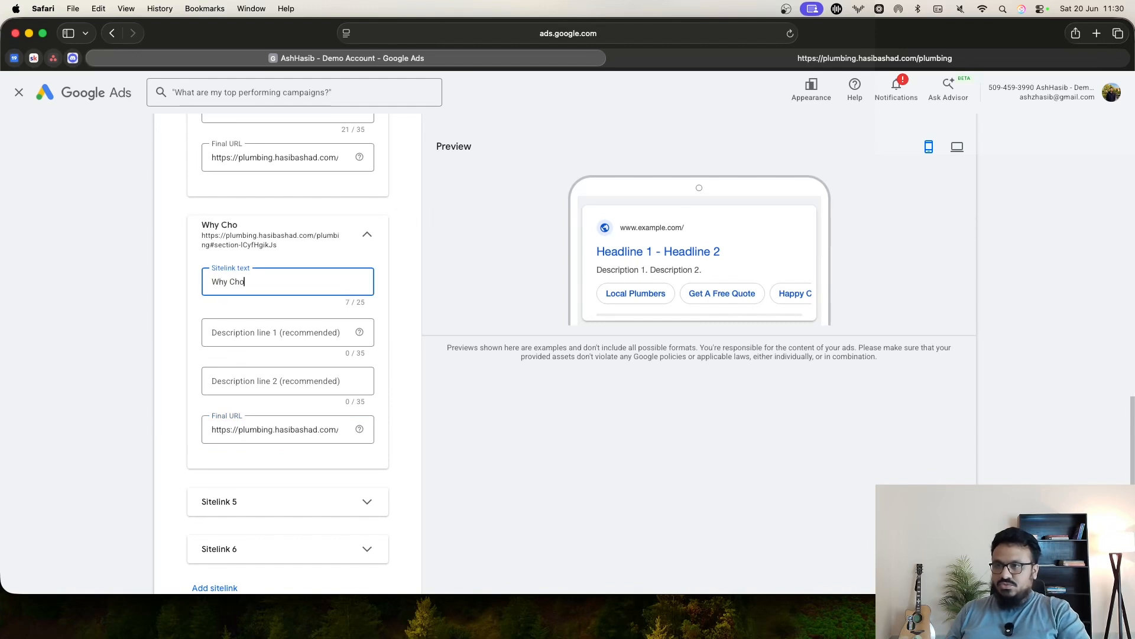
{"action": "type", "text": "ose Us"}
{"action": "key", "text": "Tab"}
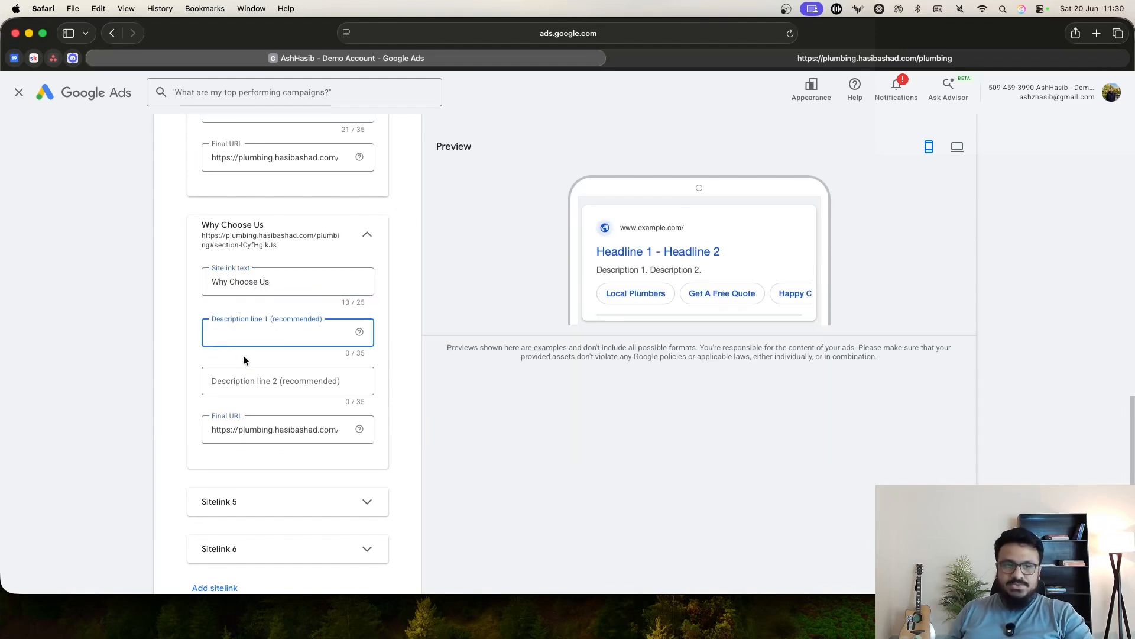
Fill in the Why Choose Us sitelink's description lines with "Locally Owned & Operated" and "Same Day Service Available"
{"action": "type", "text": "Locall"}
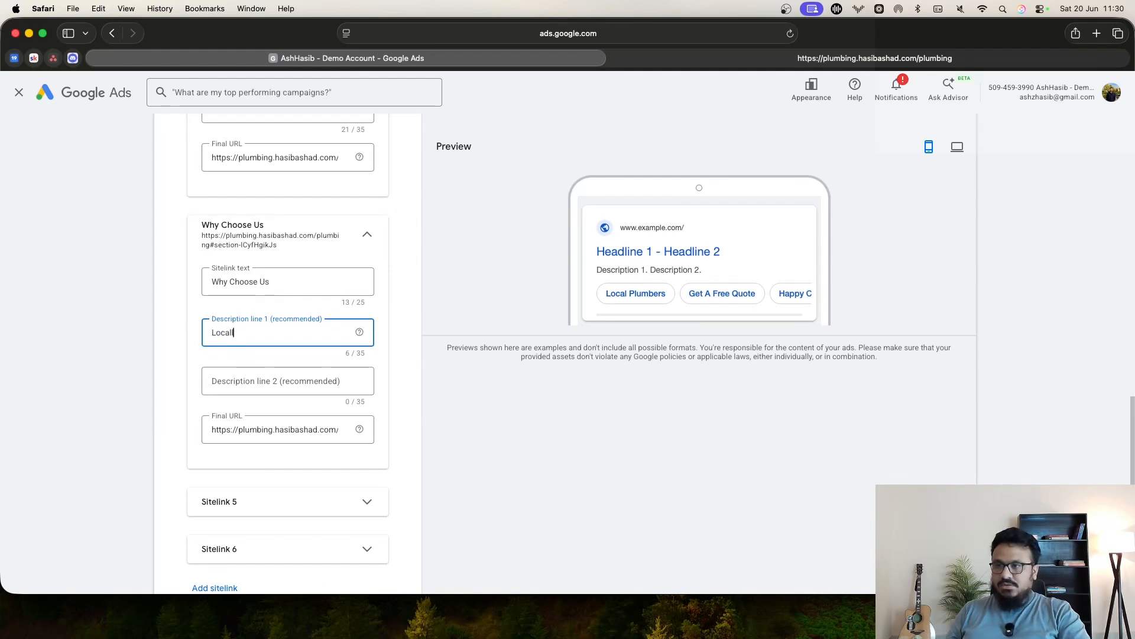
{"action": "type", "text": "y Owned & Operated"}
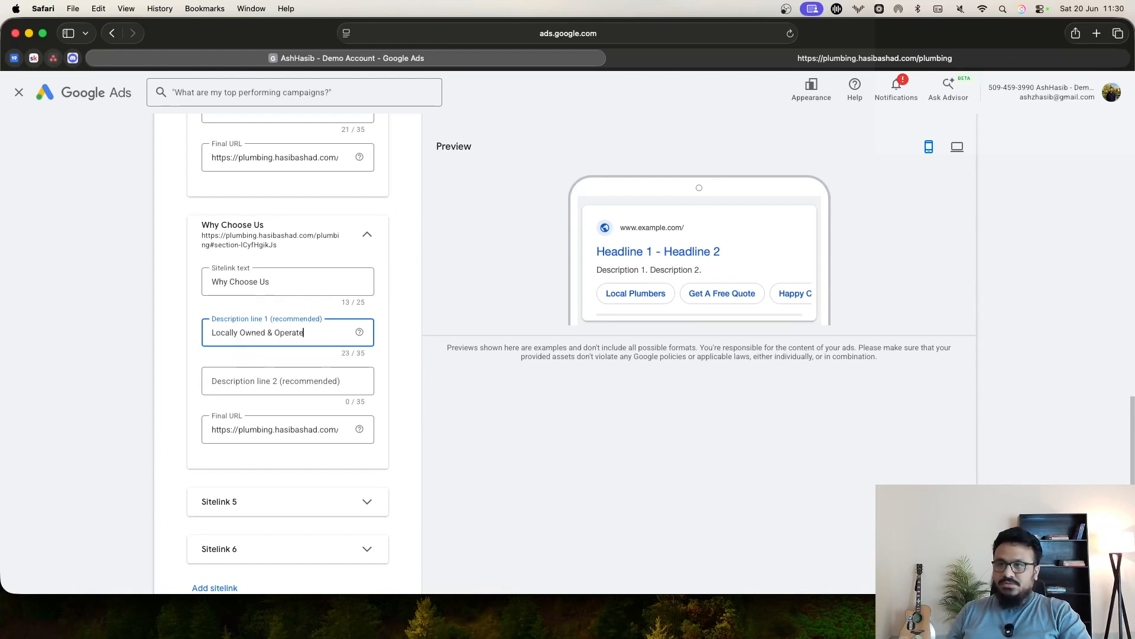
{"action": "key", "text": "Tab"}
{"action": "type", "text": "Same"}
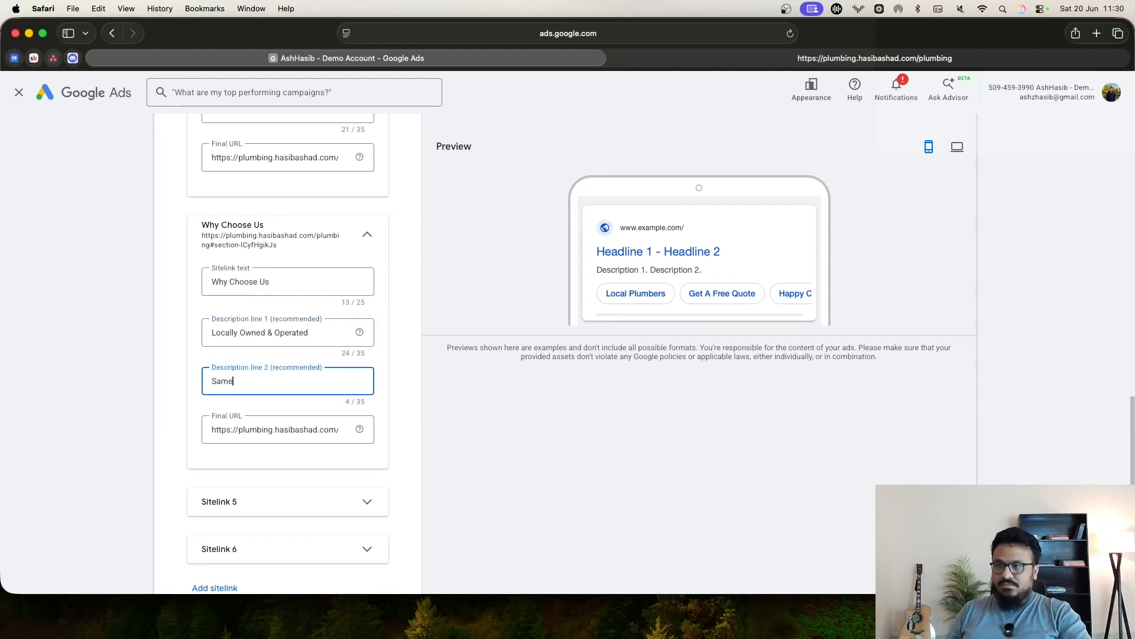
{"action": "type", "text": " Day Service Avai"}
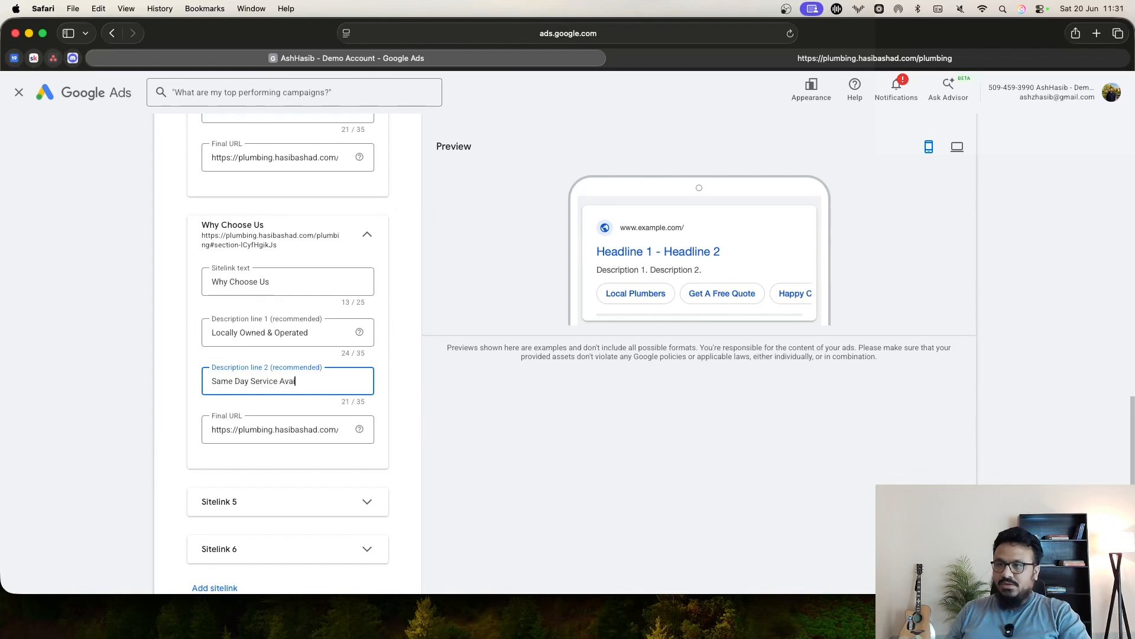
{"action": "type", "text": "lable"}
Check through the completed sitelink form and save the four sitelinks to the campaign
{"action": "scroll", "coordinate": [245, 479], "scroll_direction": "down", "scroll_amount": 2}
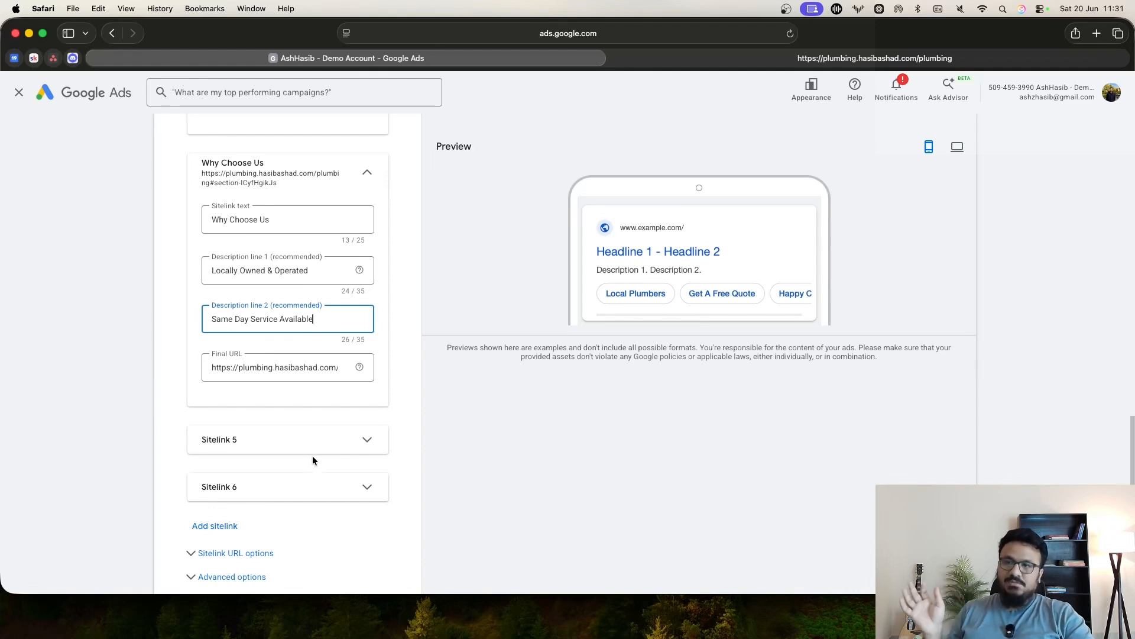
{"action": "scroll", "coordinate": [266, 388], "scroll_direction": "down", "scroll_amount": 3}
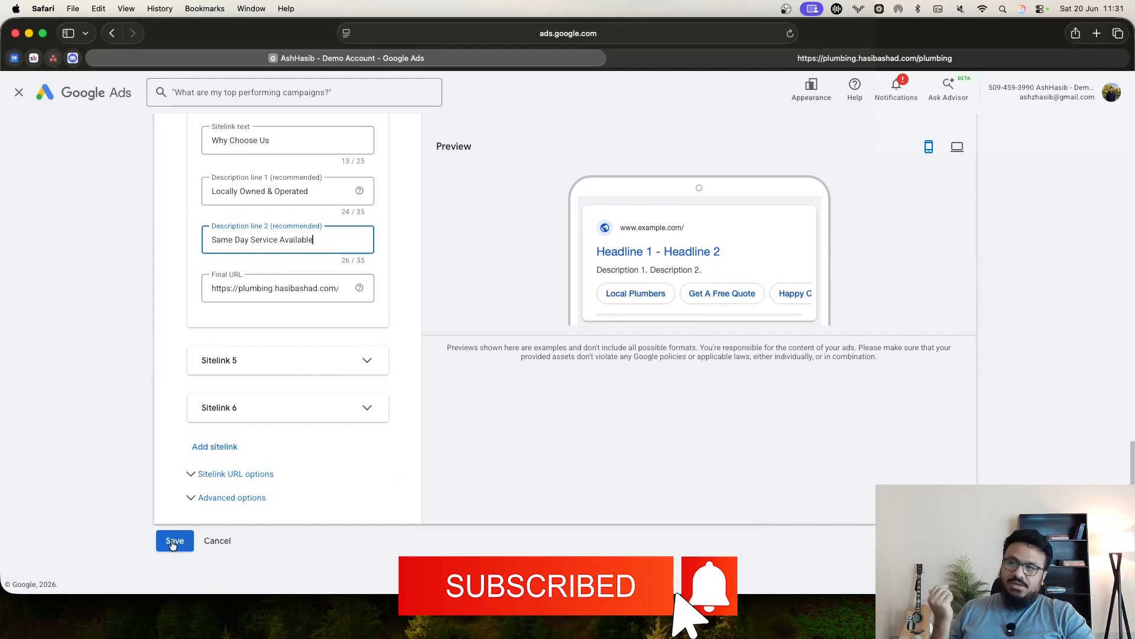
{"action": "scroll", "coordinate": [236, 464], "scroll_direction": "up", "scroll_amount": 10}
{"action": "scroll", "coordinate": [239, 455], "scroll_direction": "up", "scroll_amount": 5}
{"action": "scroll", "coordinate": [254, 441], "scroll_direction": "down", "scroll_amount": 15}
{"action": "left_click", "coordinate": [195, 542]}
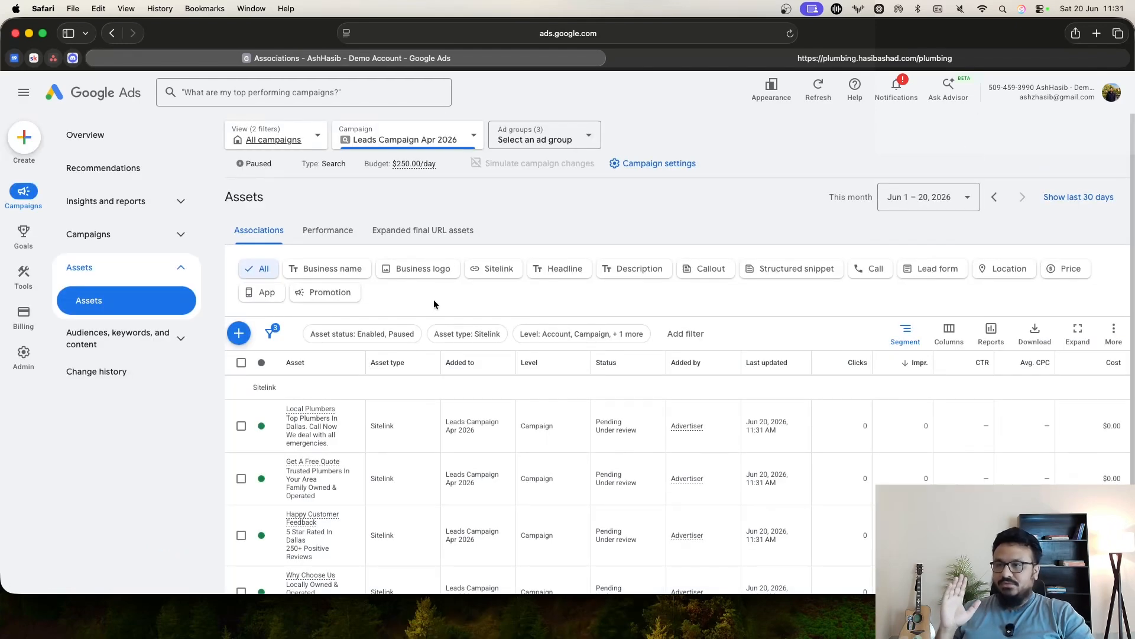
Examine the names, descriptions, level and review status of the saved sitelinks in the asset table
{"action": "scroll", "coordinate": [386, 375], "scroll_direction": "down", "scroll_amount": 3}
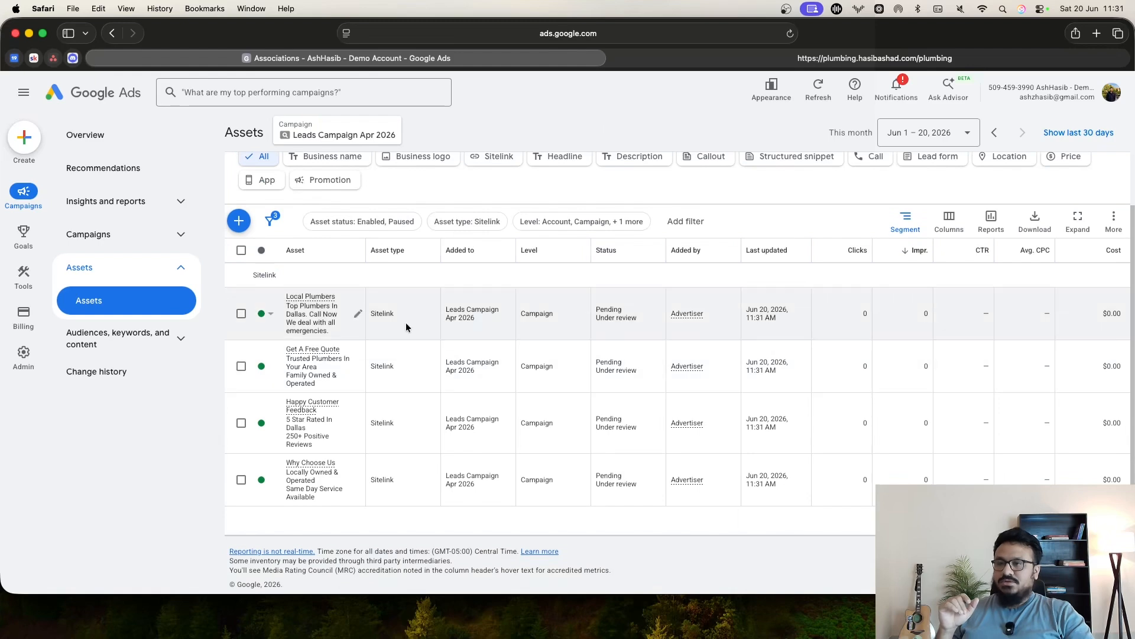
{"action": "scroll", "coordinate": [406, 327], "scroll_direction": "up", "scroll_amount": 3}
{"action": "scroll", "coordinate": [347, 308], "scroll_direction": "down", "scroll_amount": 3}
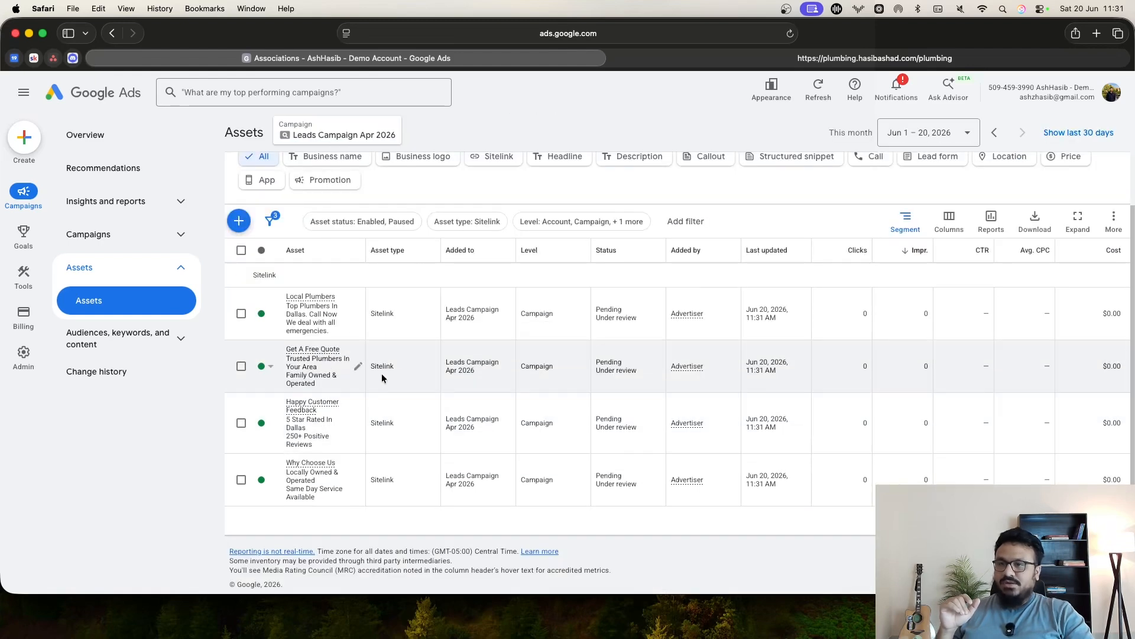
{"action": "scroll", "coordinate": [467, 355], "scroll_direction": "up", "scroll_amount": 3}
{"action": "scroll", "coordinate": [508, 349], "scroll_direction": "down", "scroll_amount": 3}
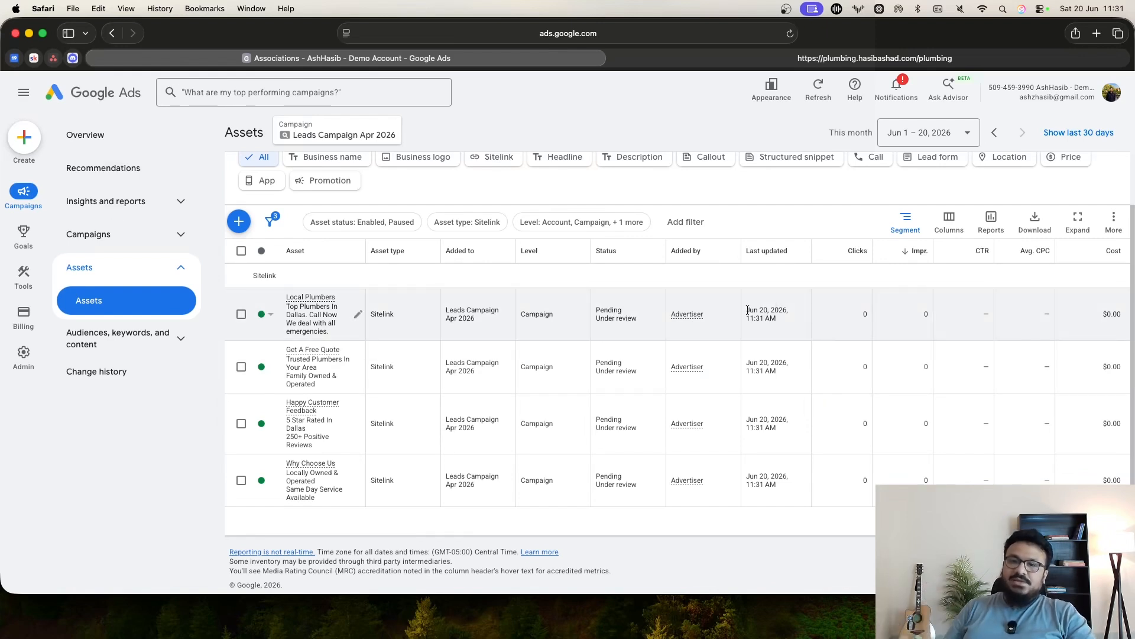
Reopen the assets of Leads Campaign Apr 2026 from its overview and filter them to sitelinks to check the list
{"action": "left_click", "coordinate": [344, 135]}
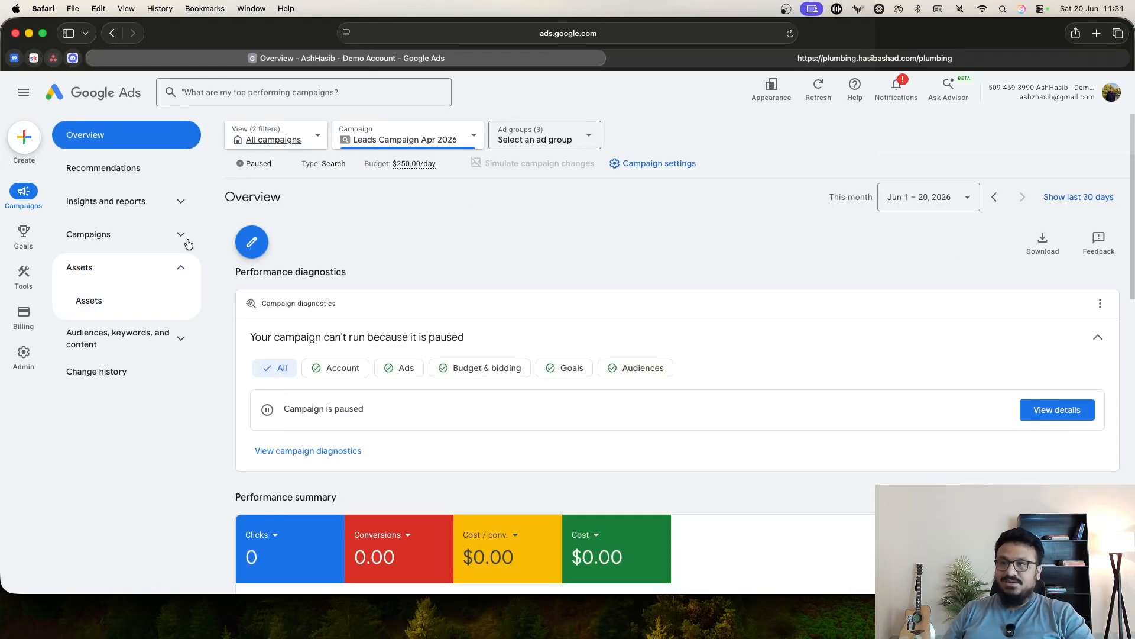
{"action": "left_click", "coordinate": [383, 138]}
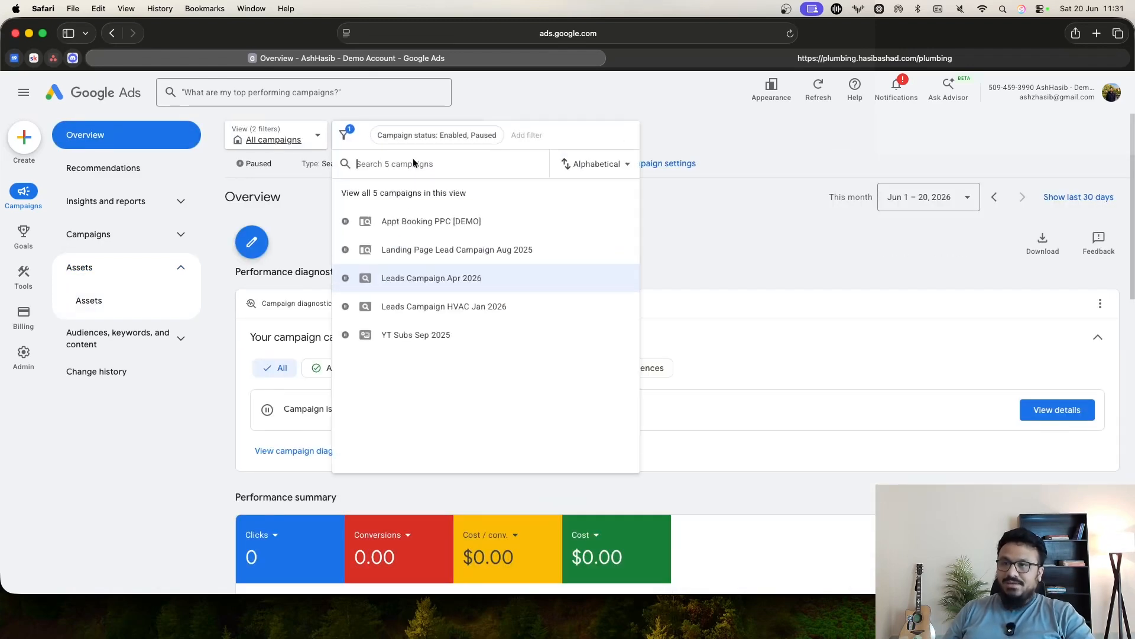
{"action": "left_click", "coordinate": [409, 275]}
{"action": "left_click", "coordinate": [152, 302]}
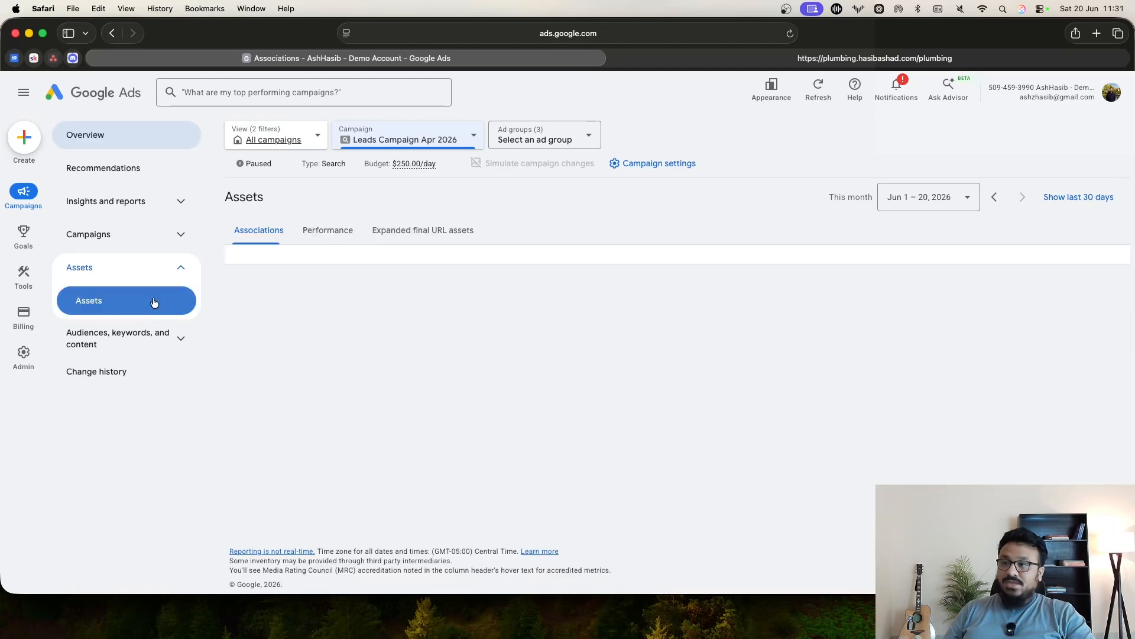
{"action": "left_click", "coordinate": [494, 269]}
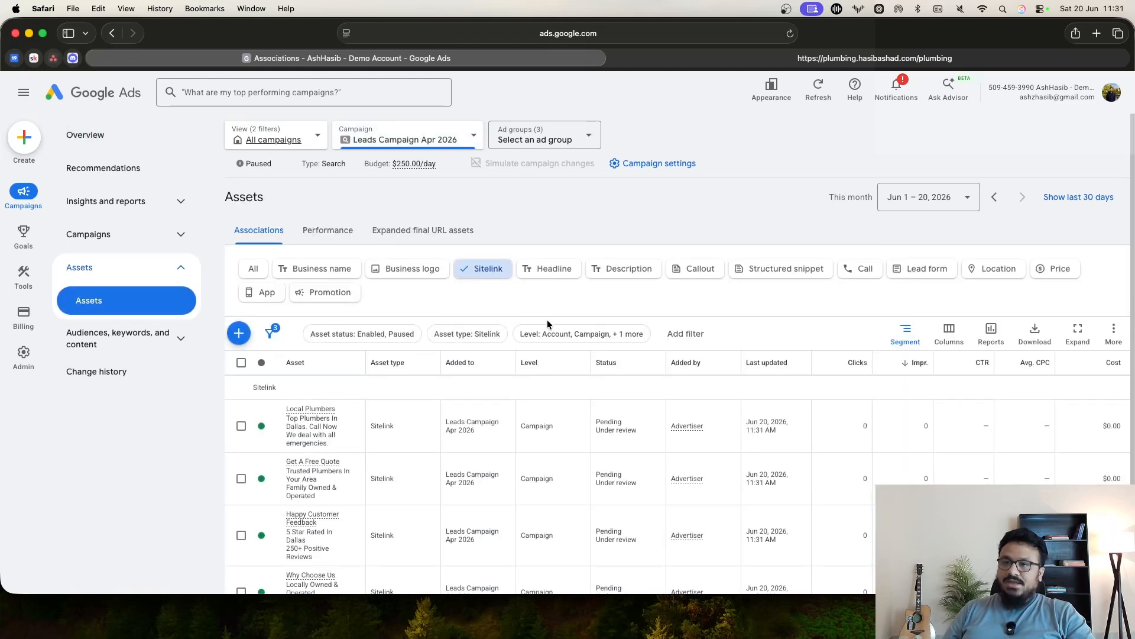
{"action": "scroll", "coordinate": [554, 324], "scroll_direction": "down", "scroll_amount": 3}
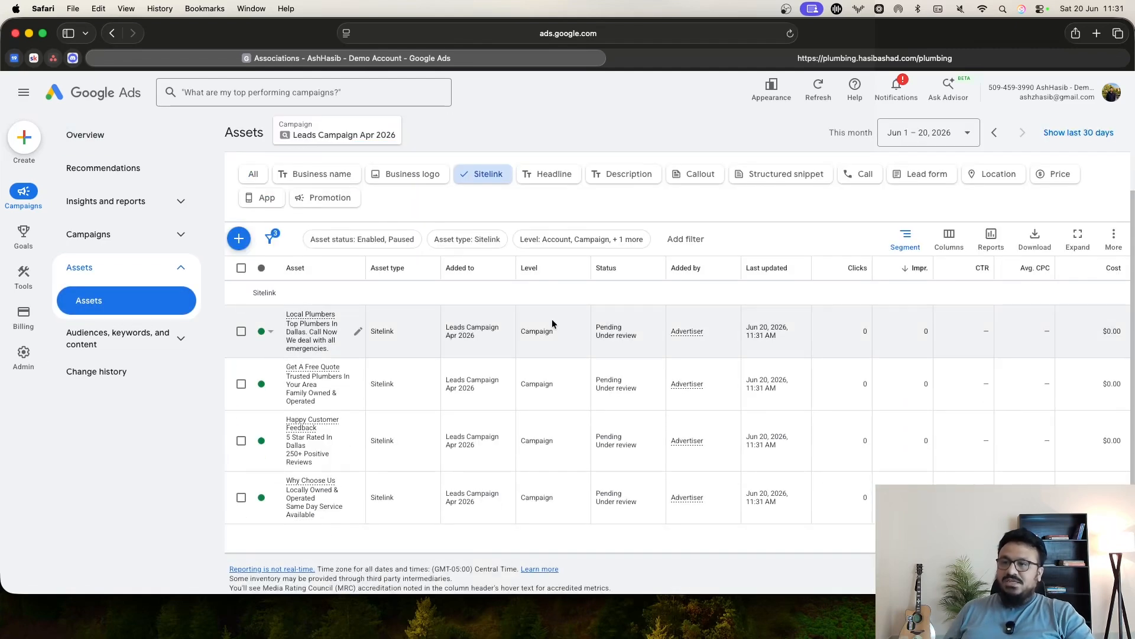